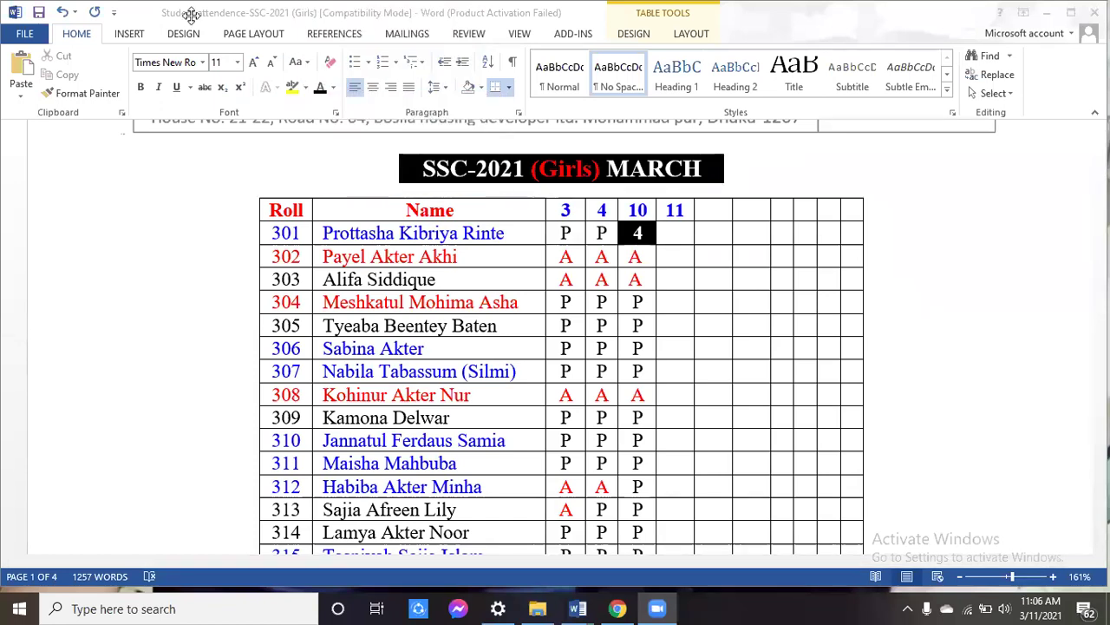
Step: Mark rolls 301, 304 and 305 as P in the 11 column of the March attendance table
left_click(685, 233)
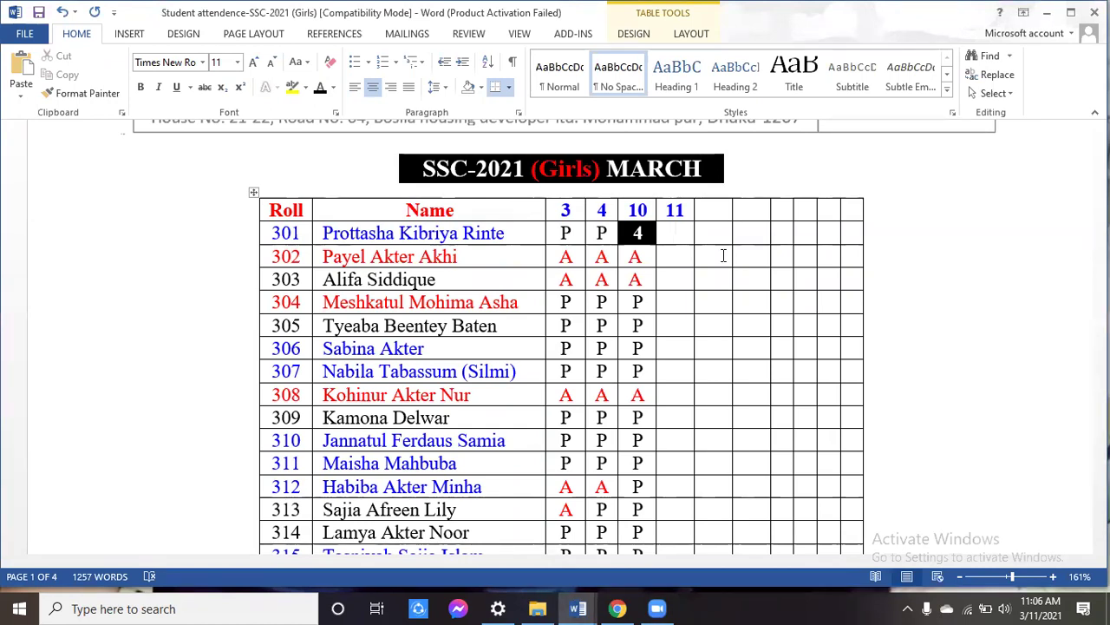
type("P")
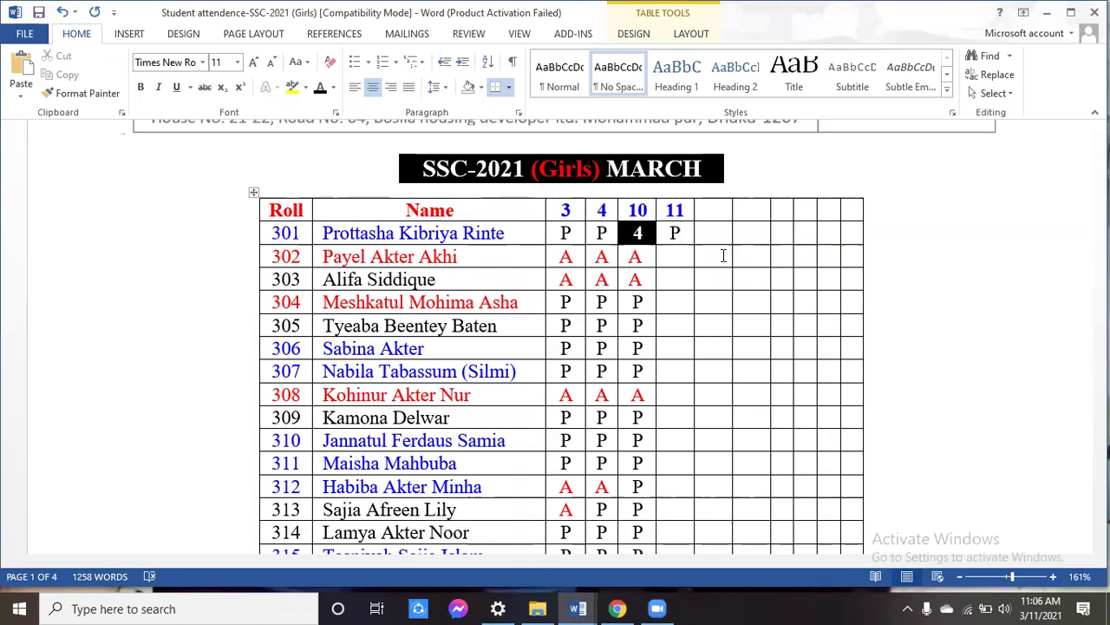
key("Down")
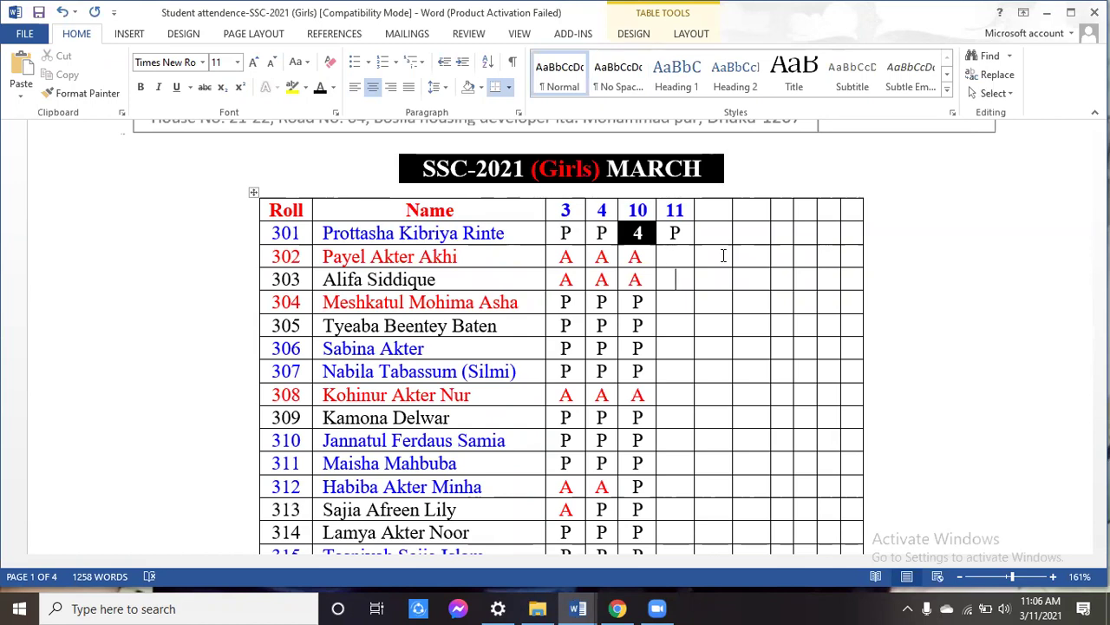
key("Down")
key("Down")
type("P")
key("Down")
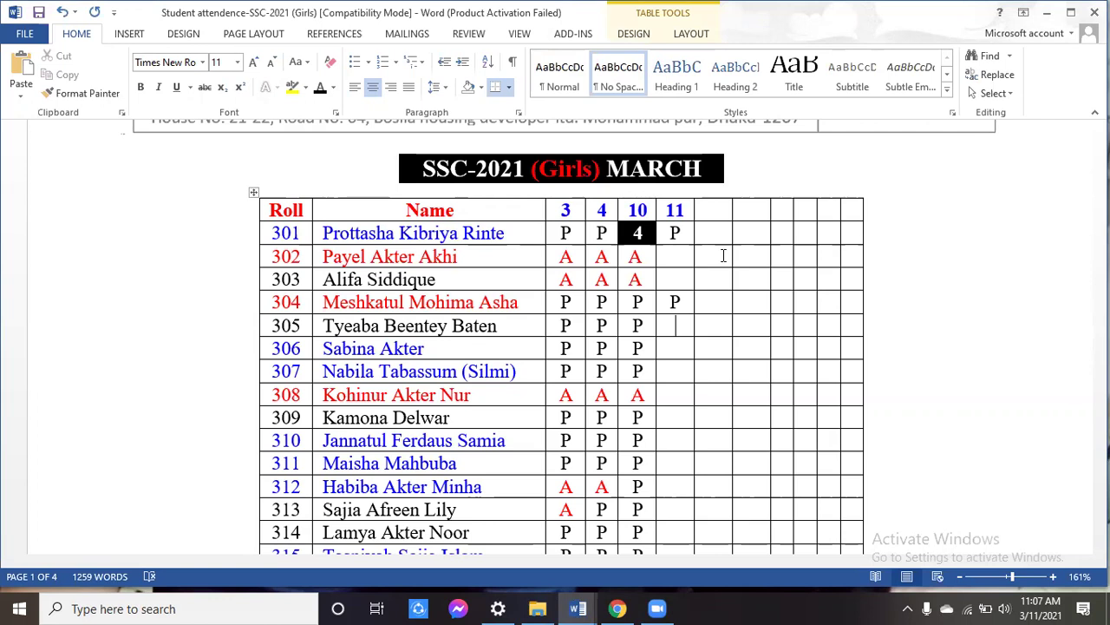
type("P")
Step: Enter P in the 11 column for rolls 309, 310 and 311
key("Down")
key("Down")
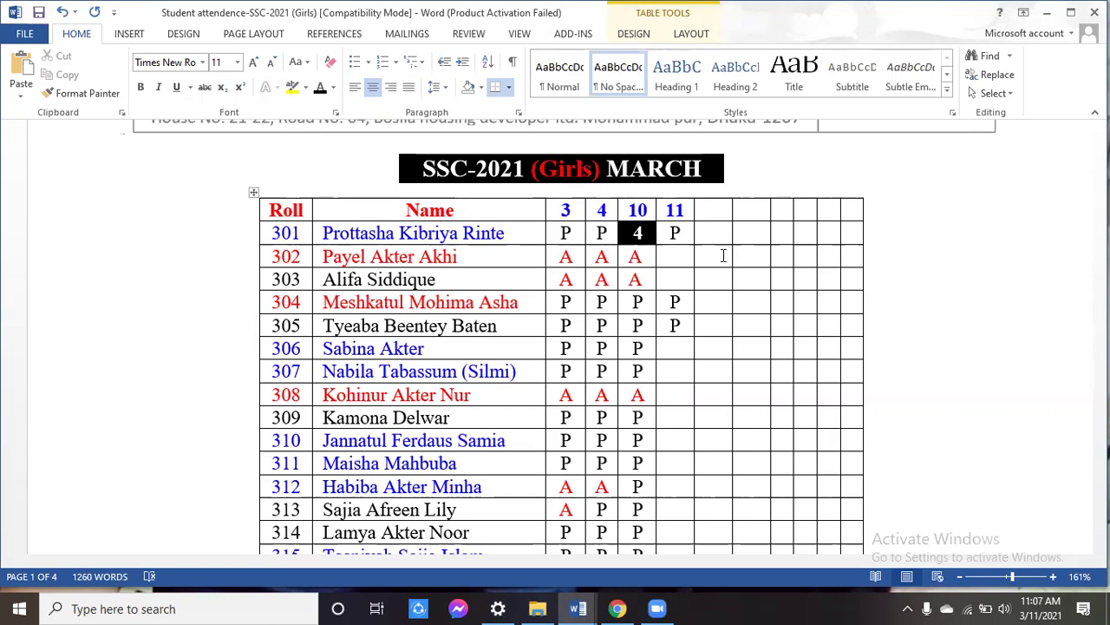
key("Down")
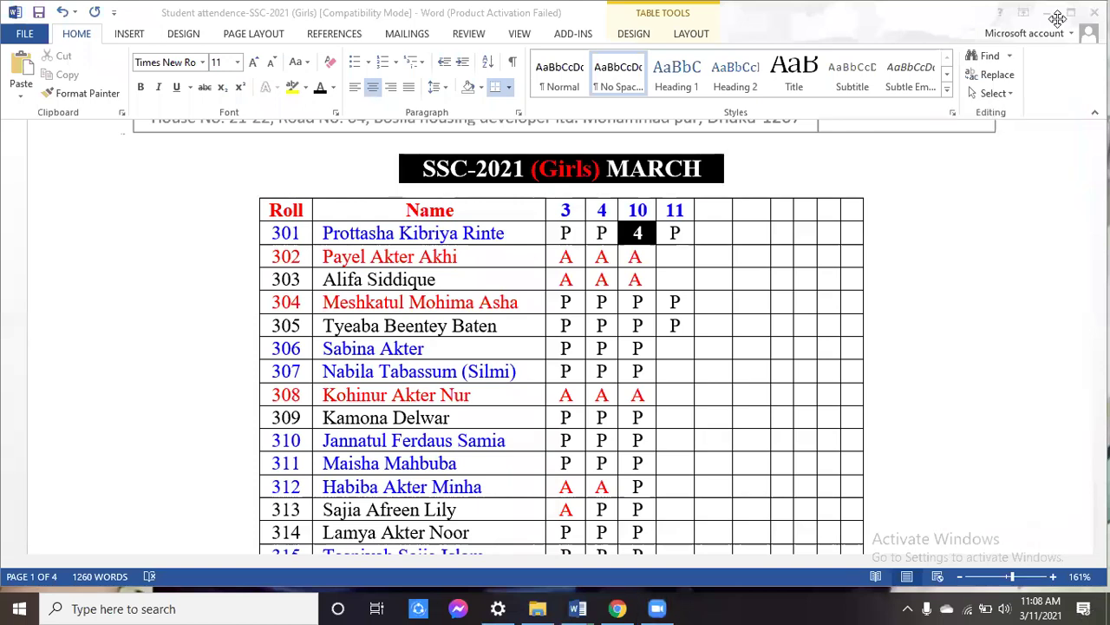
left_click(684, 349)
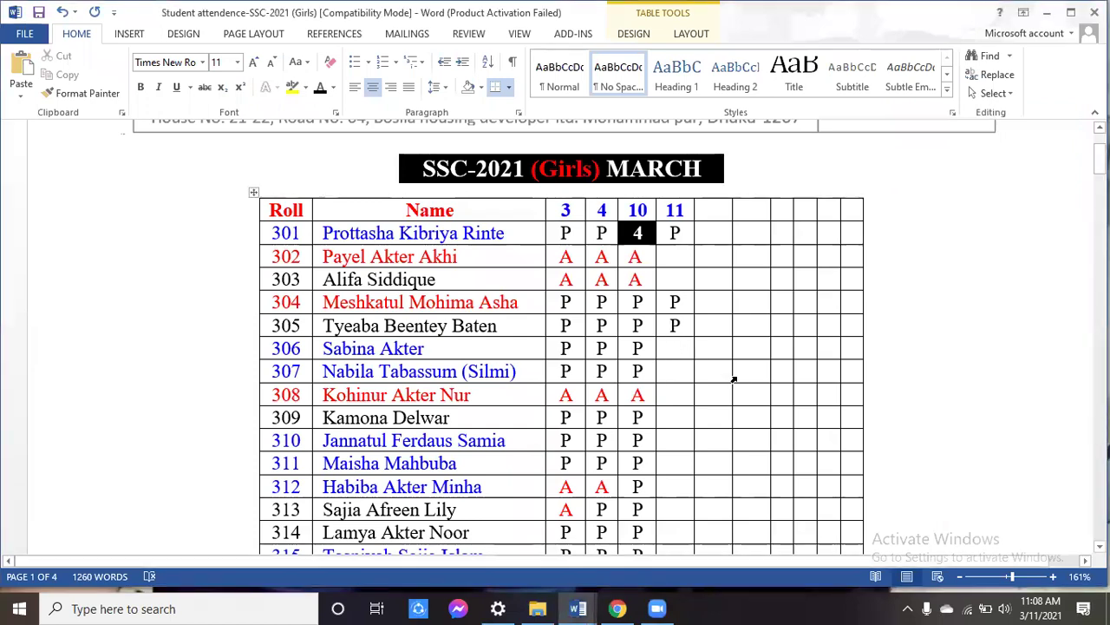
key("Down")
key("Down")
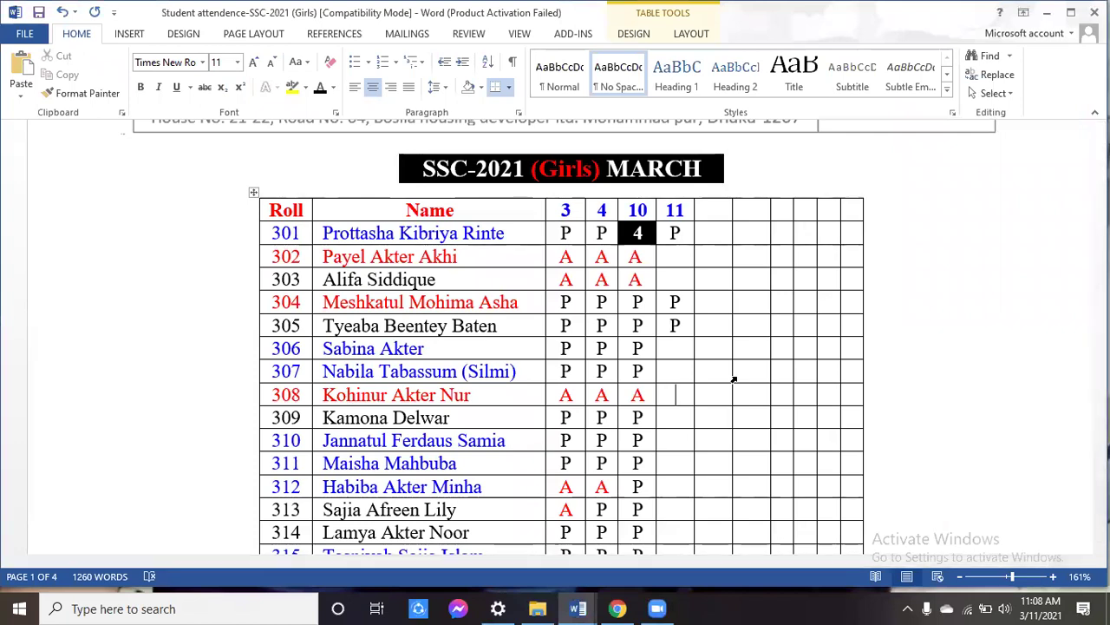
key("Down")
type("P")
key("Down")
key("Down")
type("P")
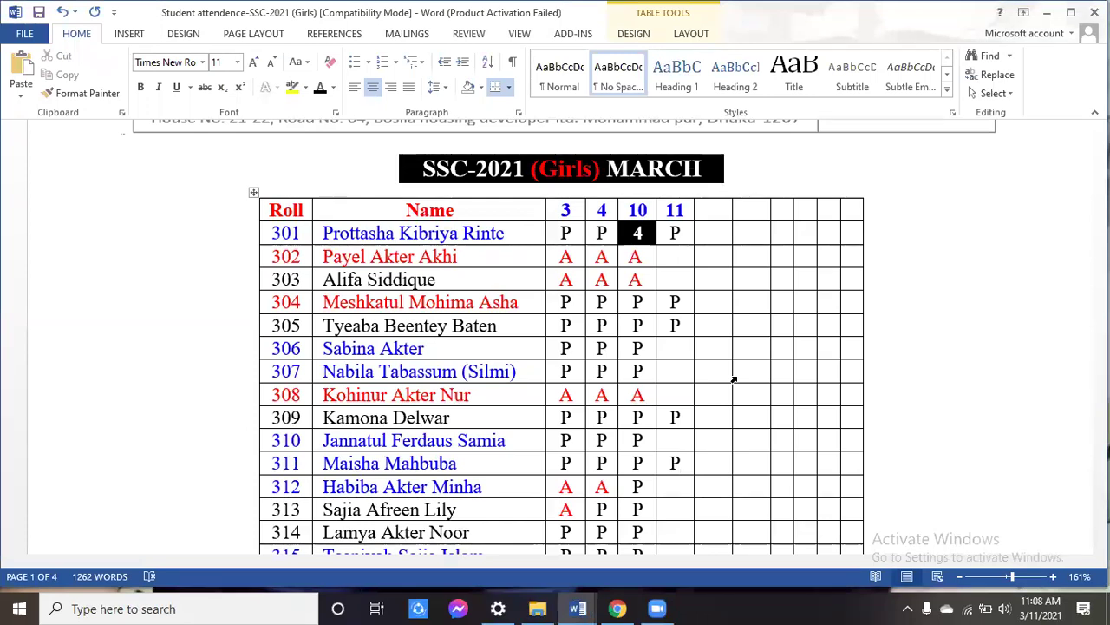
key("Up")
type("P")
Step: Skip rolls 312 to 315 and enter P in the 11 column for roll 316
key("Down")
key("Down")
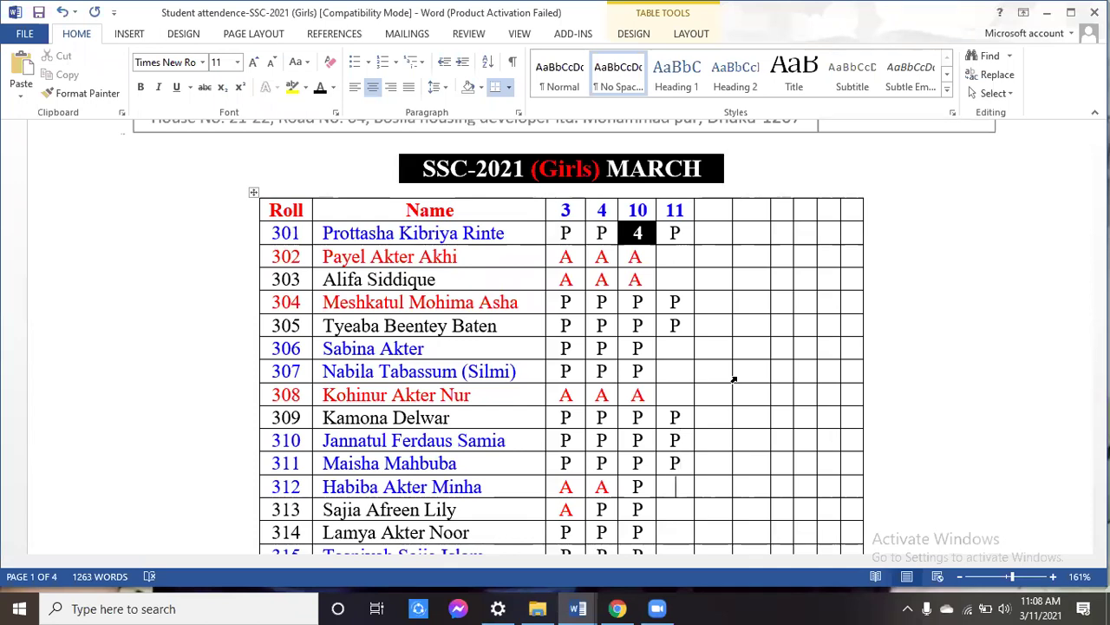
key("Down")
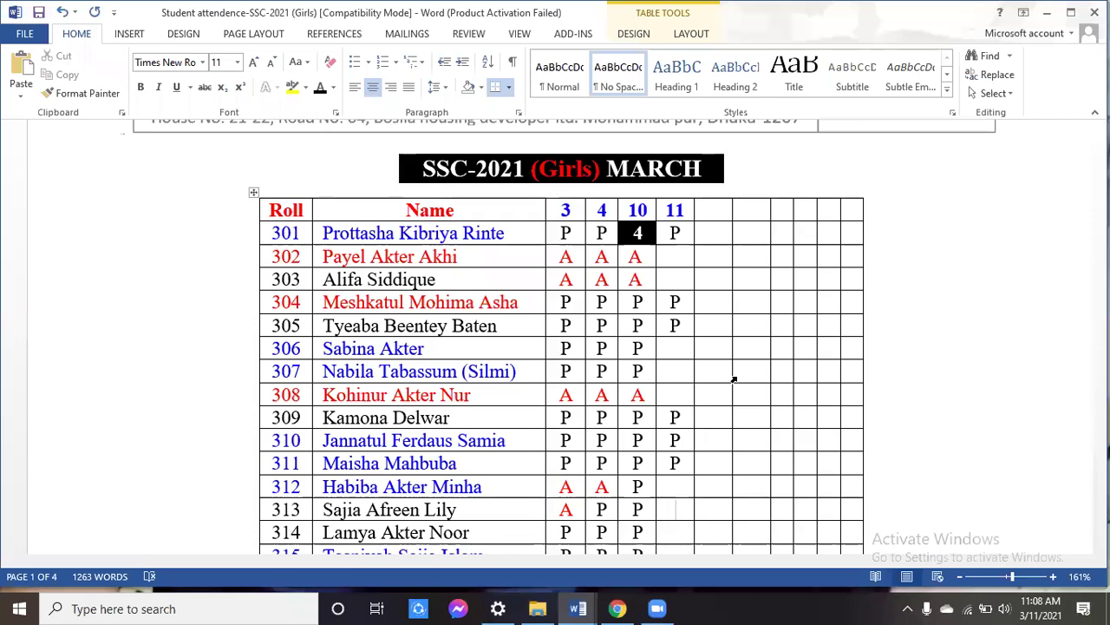
key("Down")
scroll(734, 379, "down", 3)
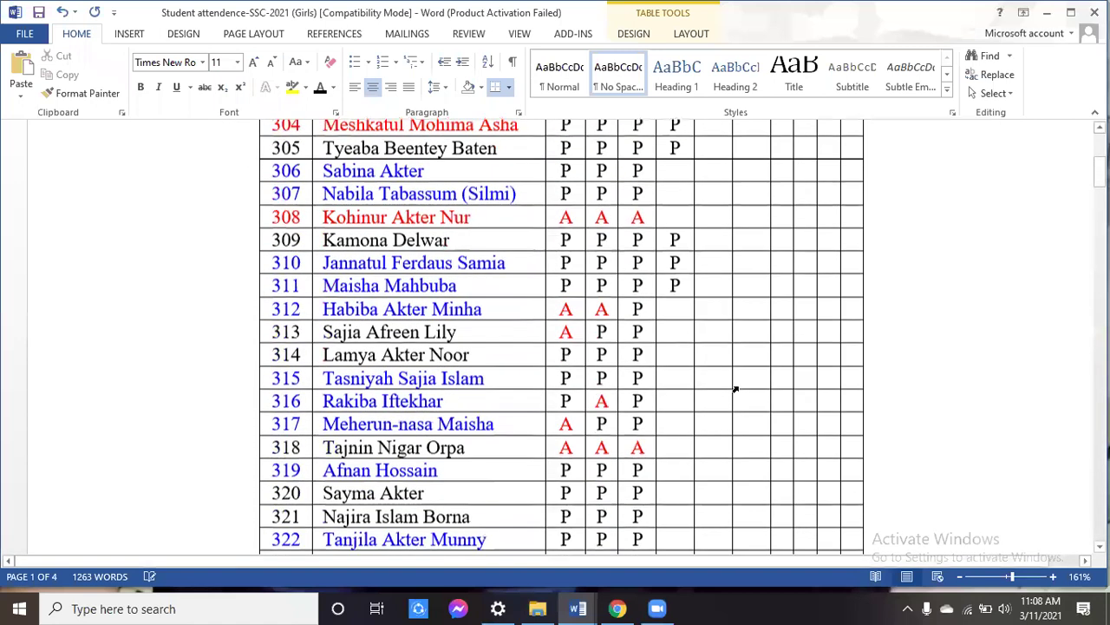
scroll(733, 389, "down", 1)
key("Down")
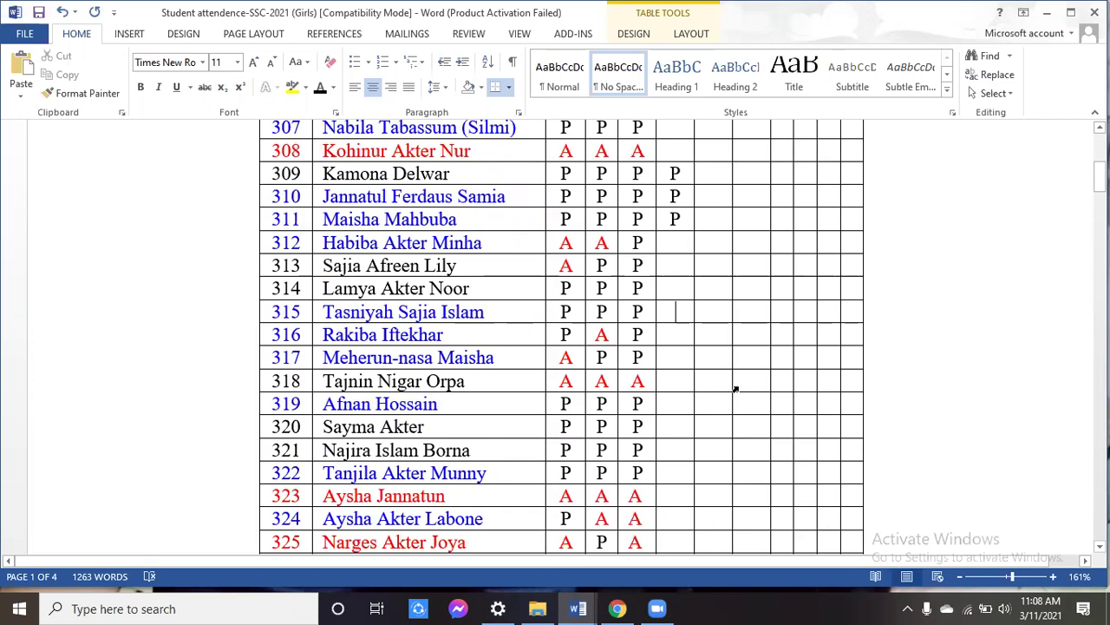
key("Down")
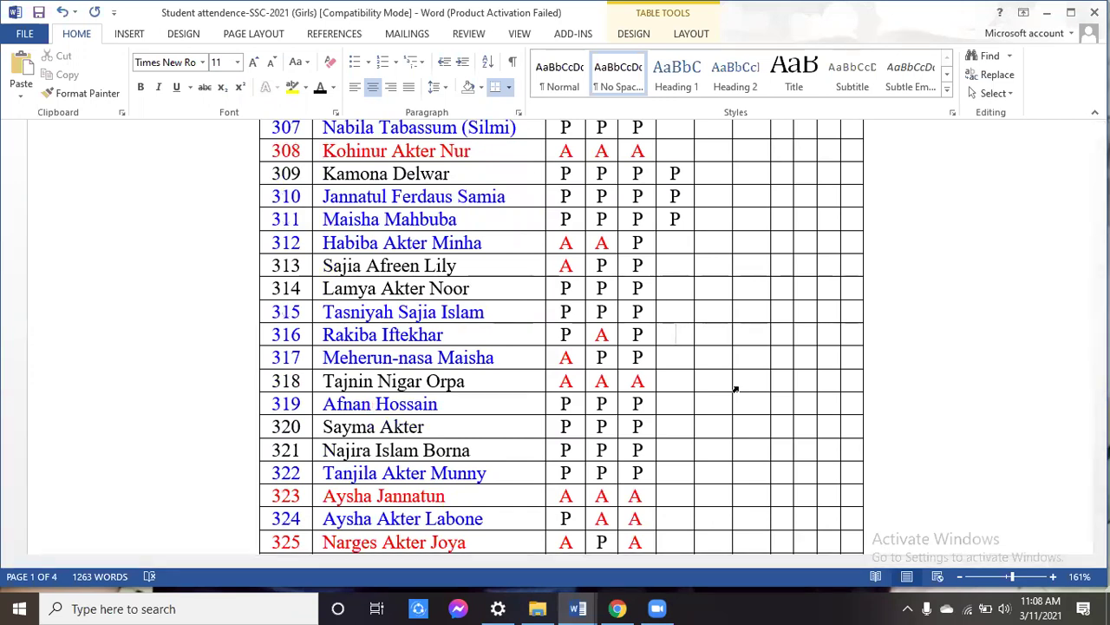
type("P")
Step: Enter P in the 11 column for rolls 319 and 321
key("Down")
key("Down")
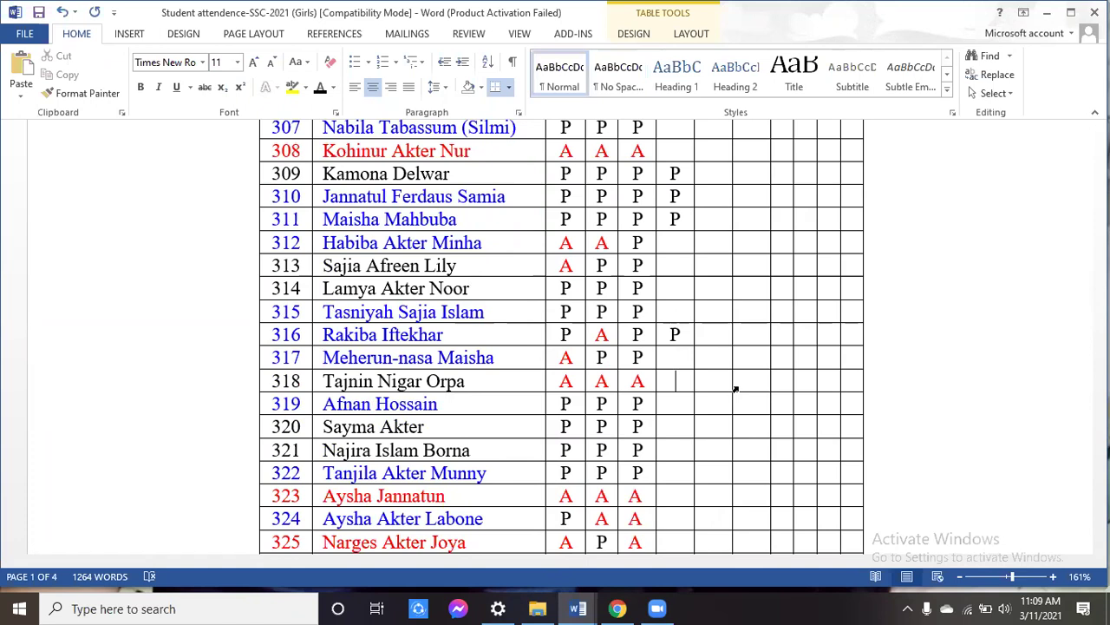
key("Down")
type("P")
key("Down")
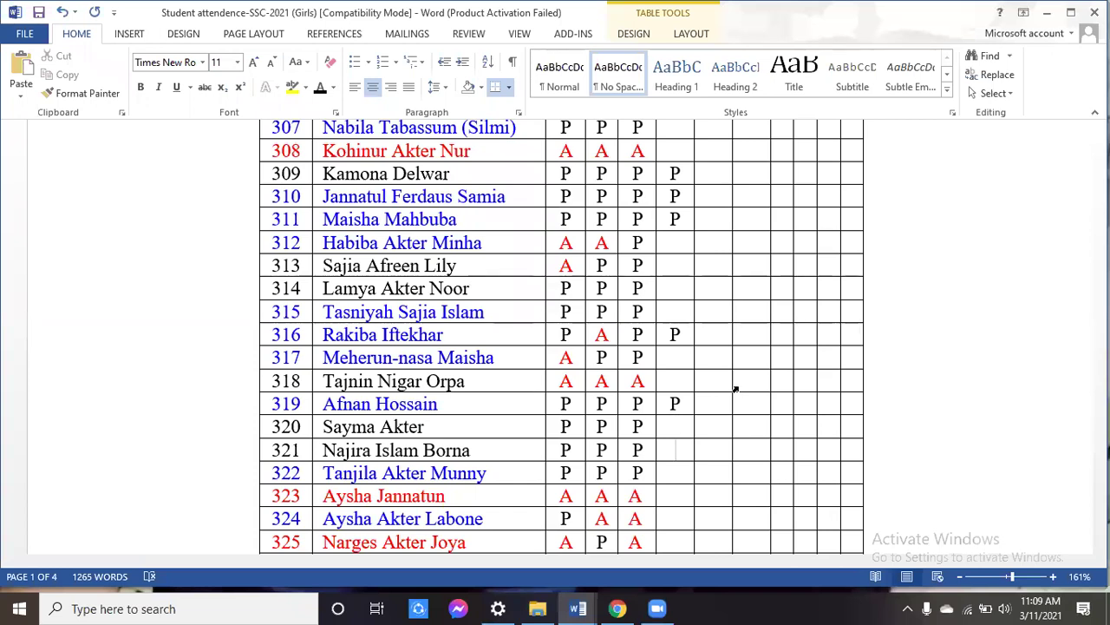
type("P")
Step: Enter P in the 11 column for rolls 324 and 325
key("Down")
key("Down")
scroll(738, 395, "down", 4)
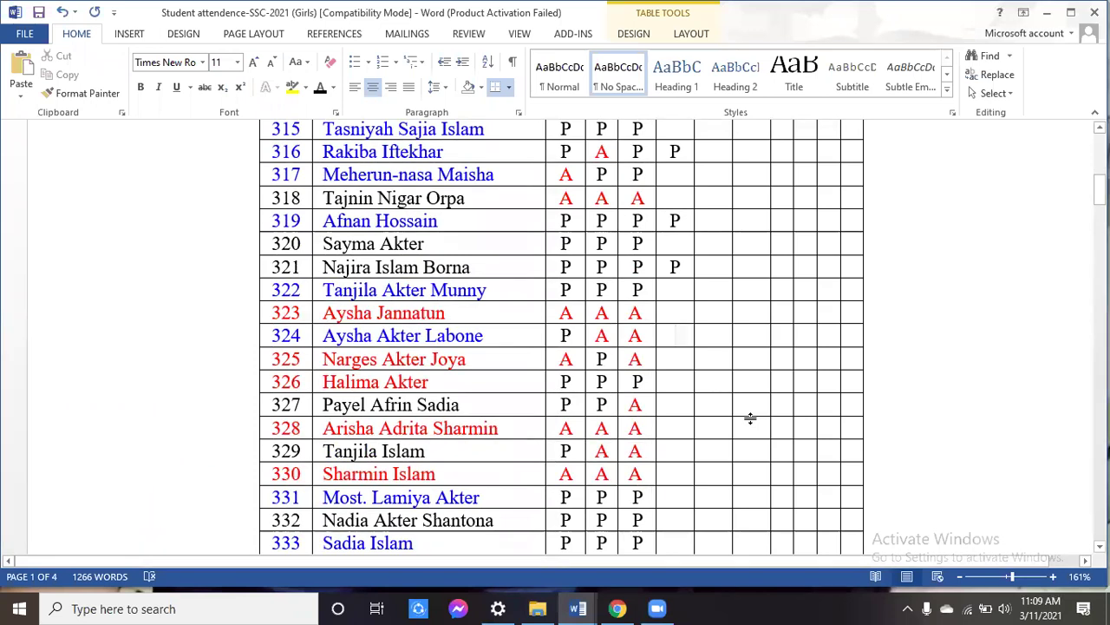
type("P")
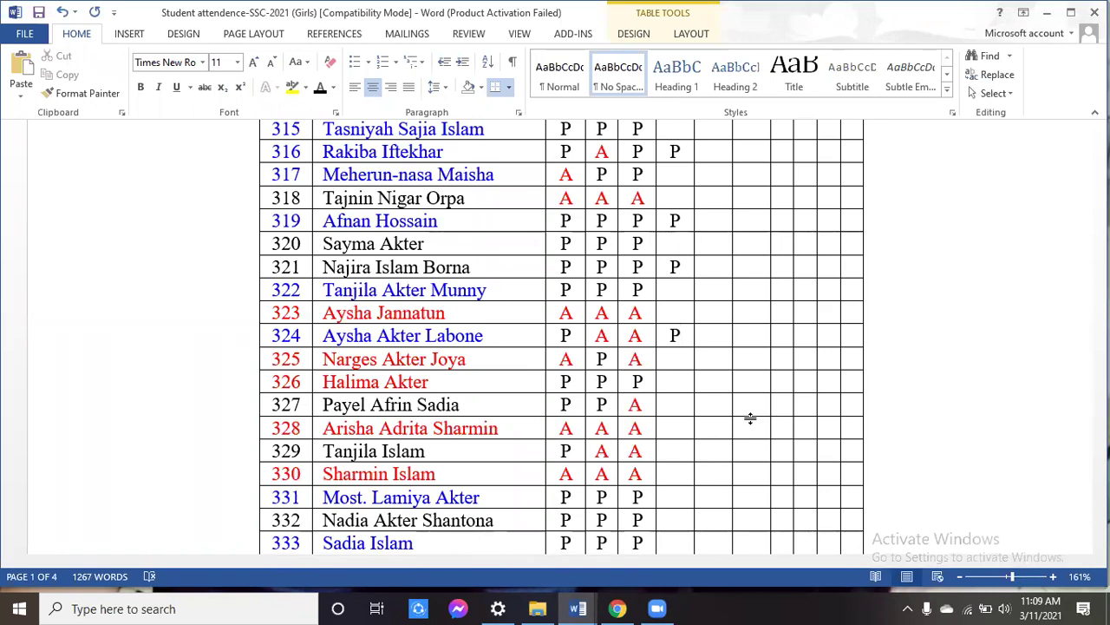
key("Down")
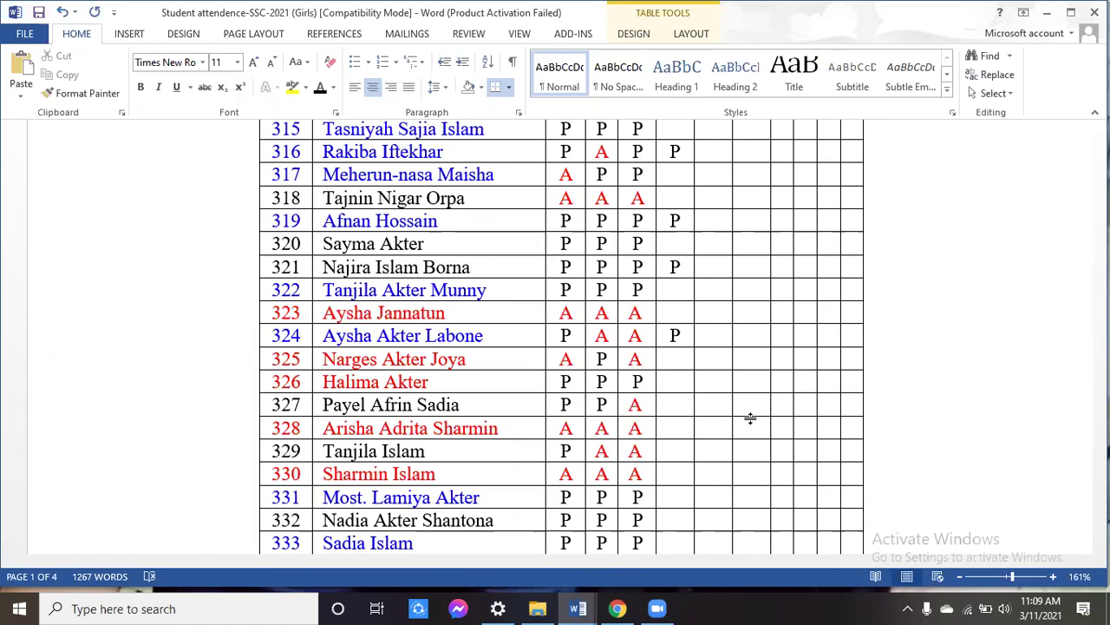
type("P")
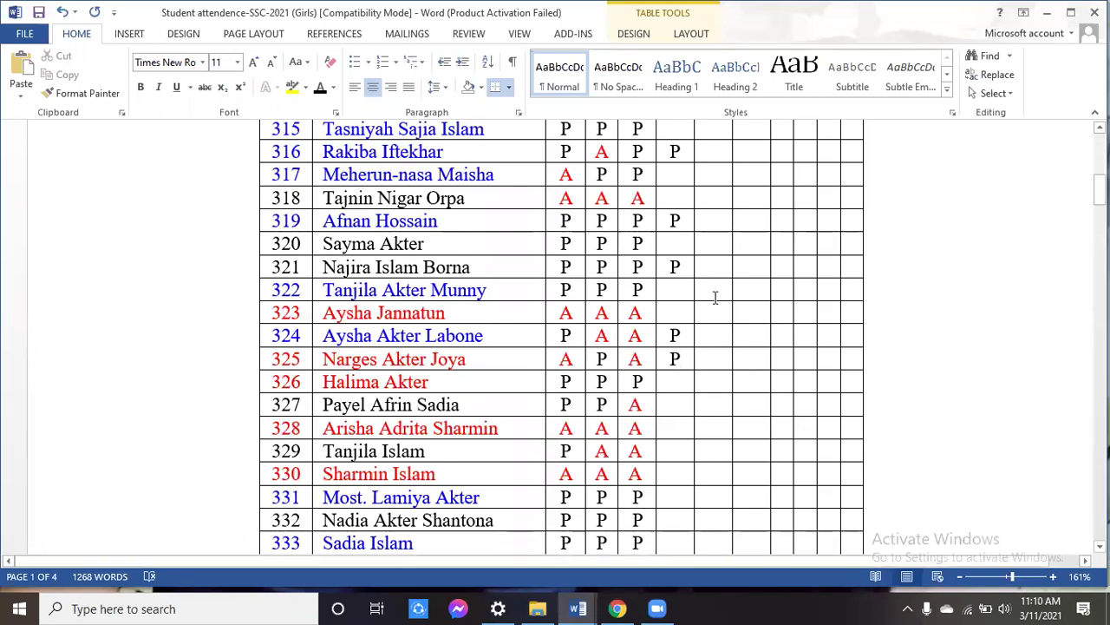
Step: Go back to skipped rolls 317 and 303 and enter P for both in the 11 column
left_click(674, 176)
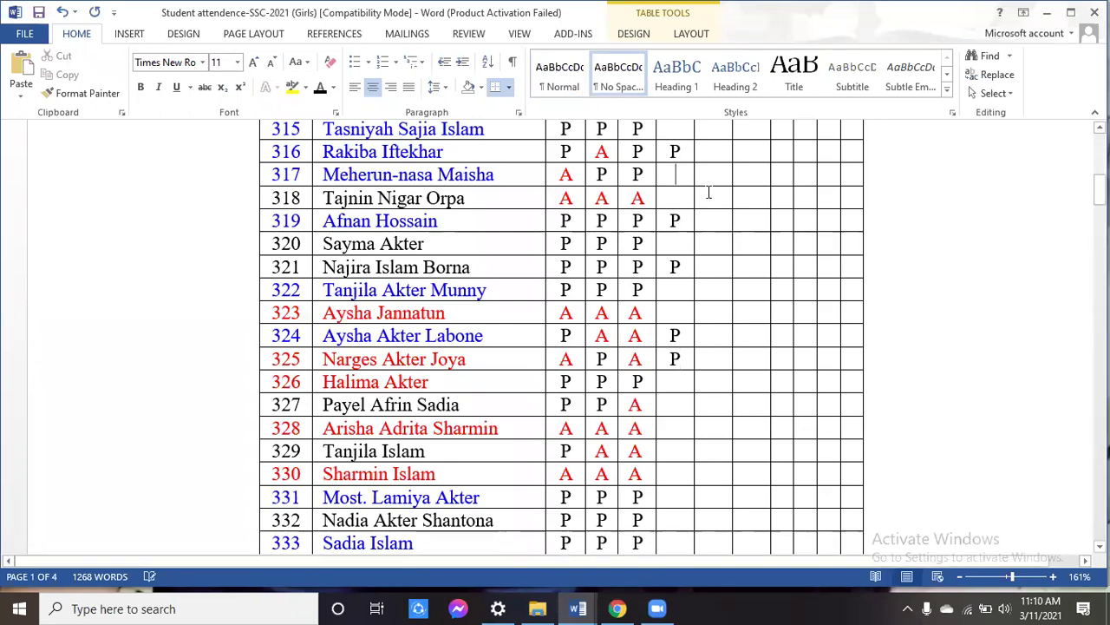
type("P")
scroll(676, 304, "up", 5)
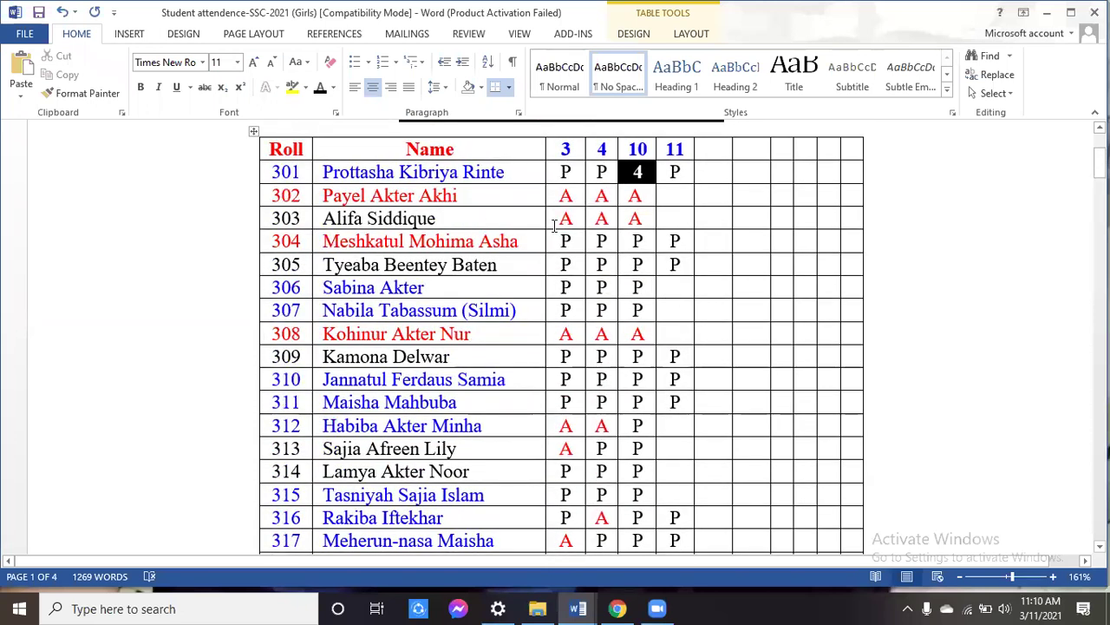
left_click(674, 215)
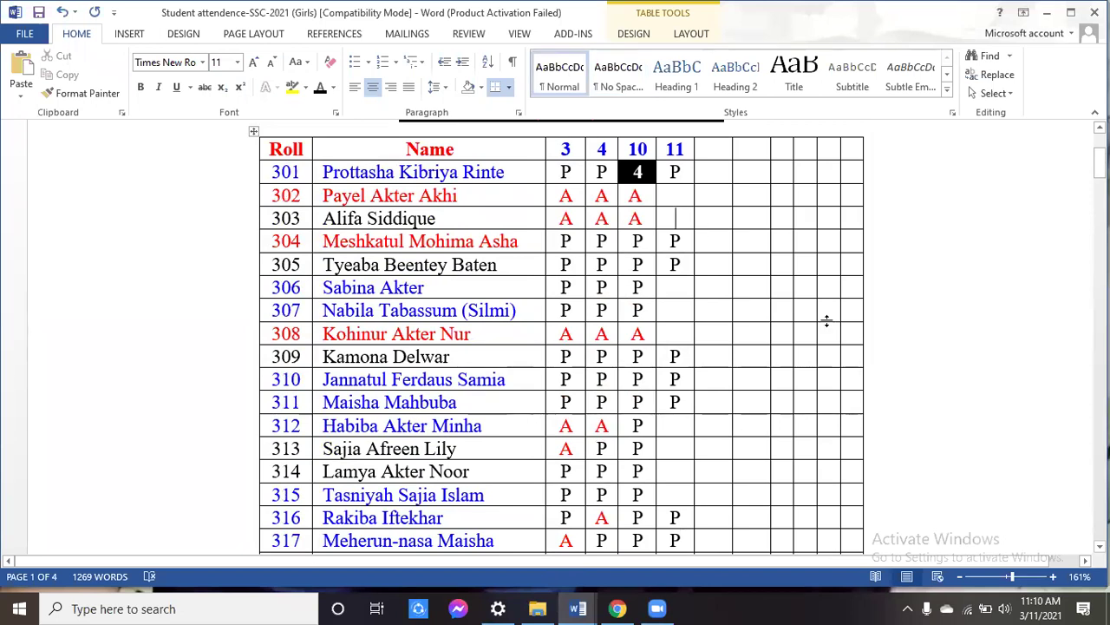
type("P")
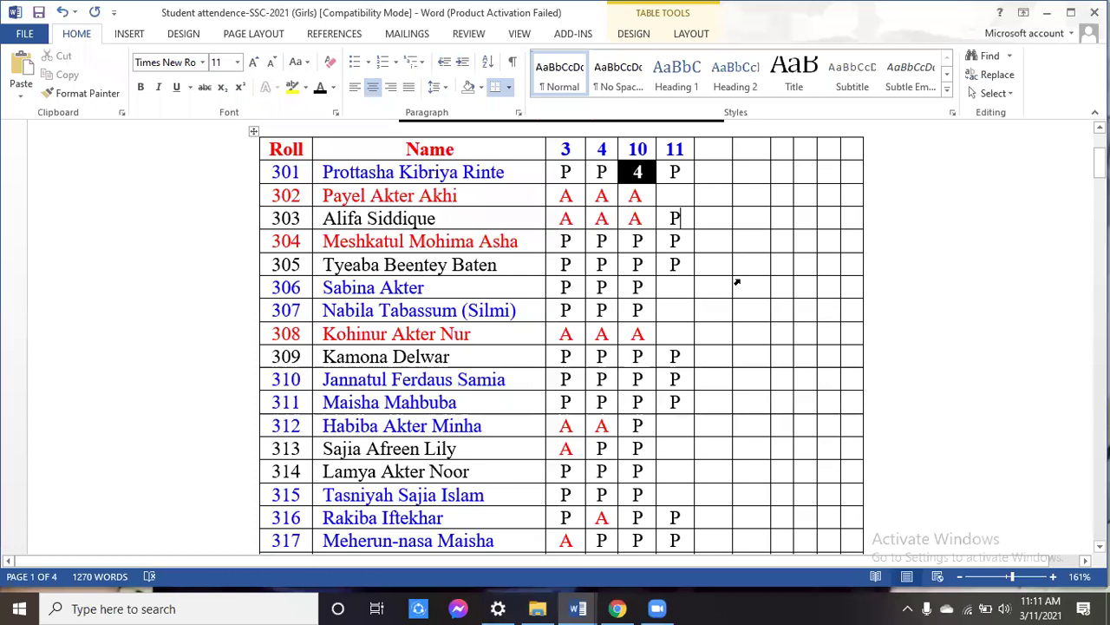
Step: Enter P in the 11 column for rolls 331, 332 and 333
scroll(737, 282, "down", 1)
scroll(736, 282, "down", 4)
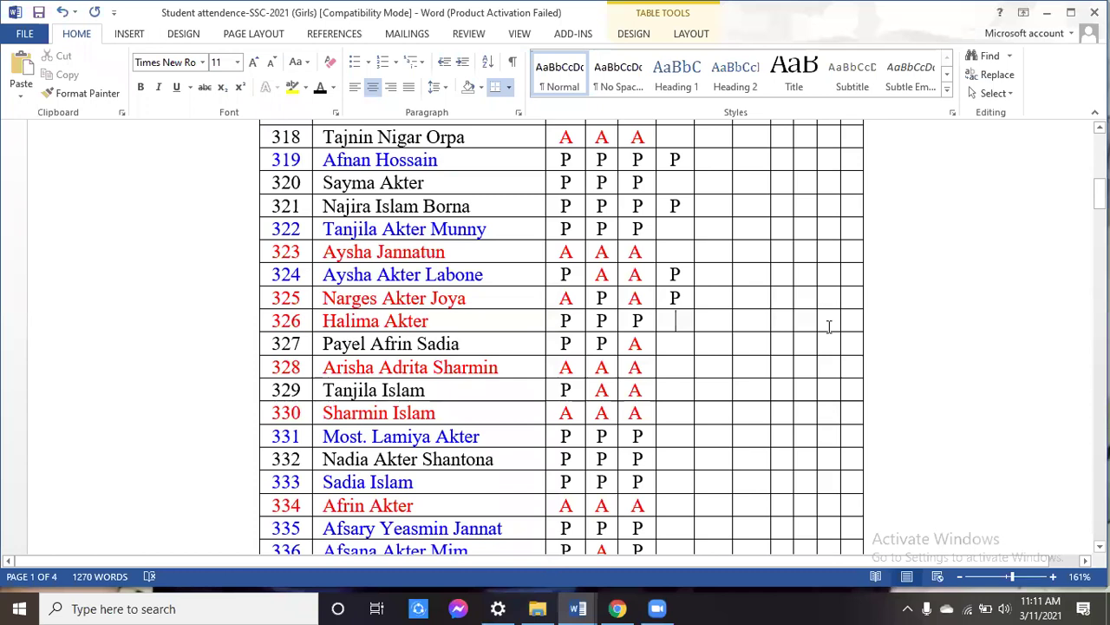
key("Down")
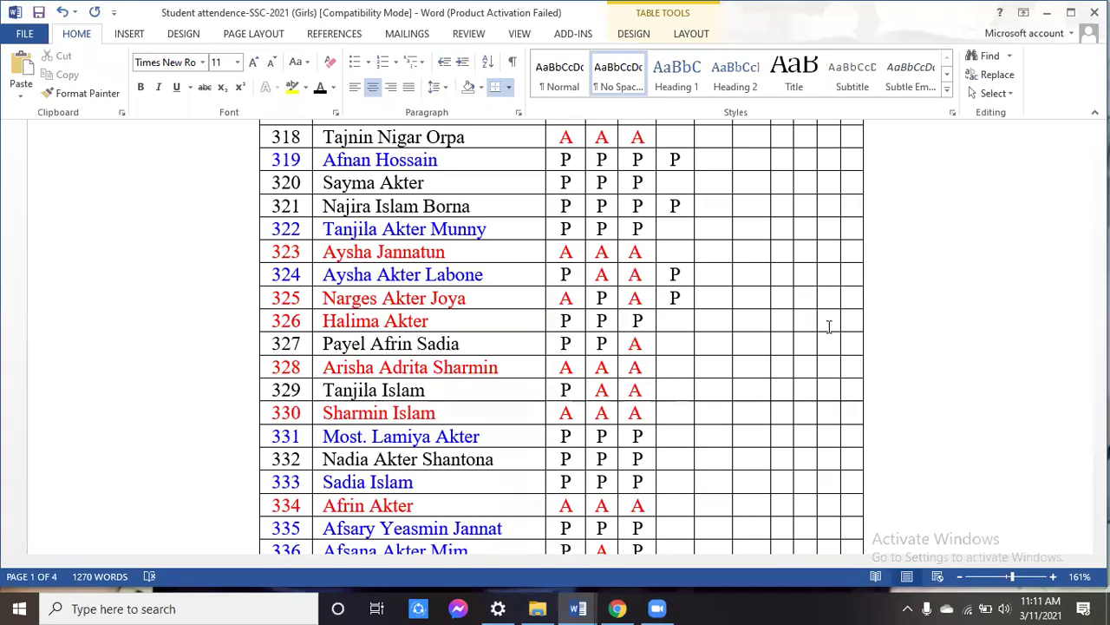
key("Down")
key("Up")
type("PP")
key("Down")
type("P")
Step: Skip rolls 334 to 339 and enter P in the 11 column for roll 340
key("Down")
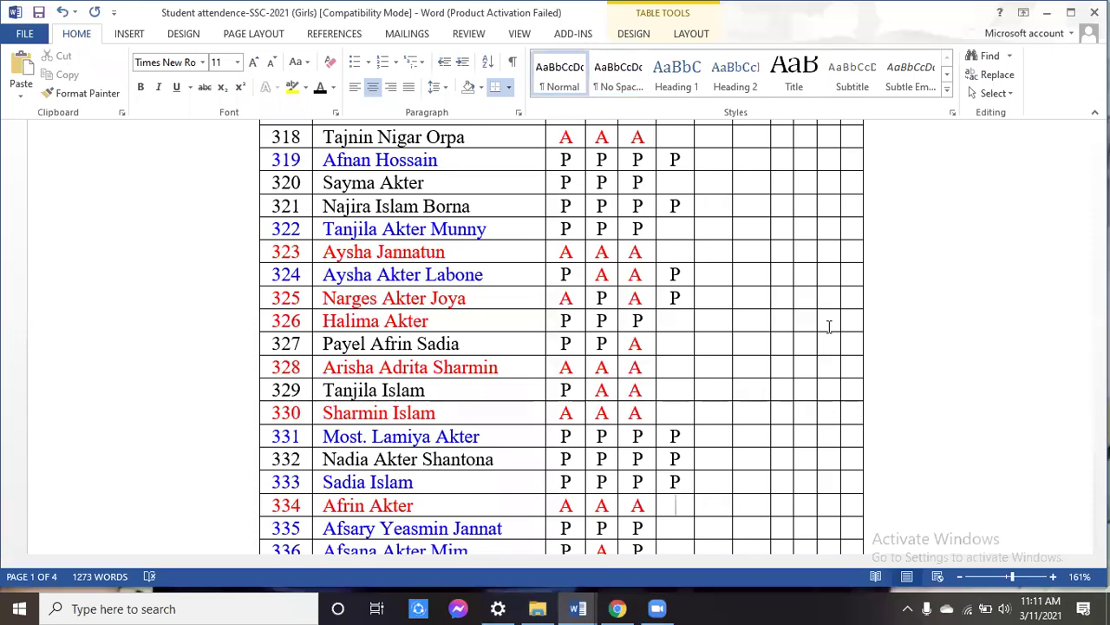
key("Down")
scroll(828, 326, "down", 5)
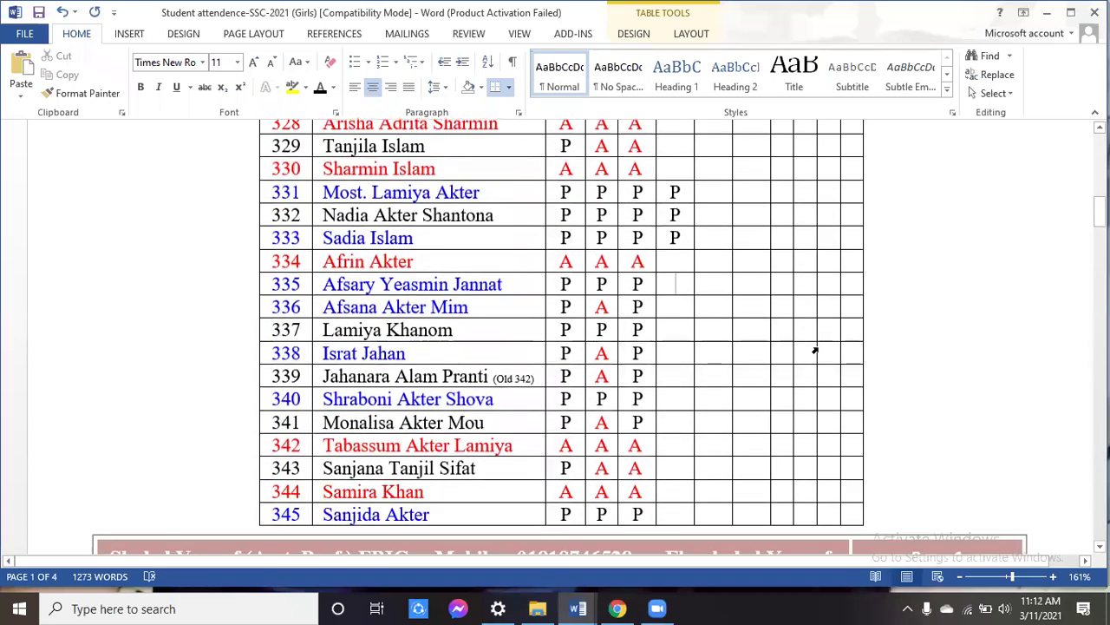
key("Down")
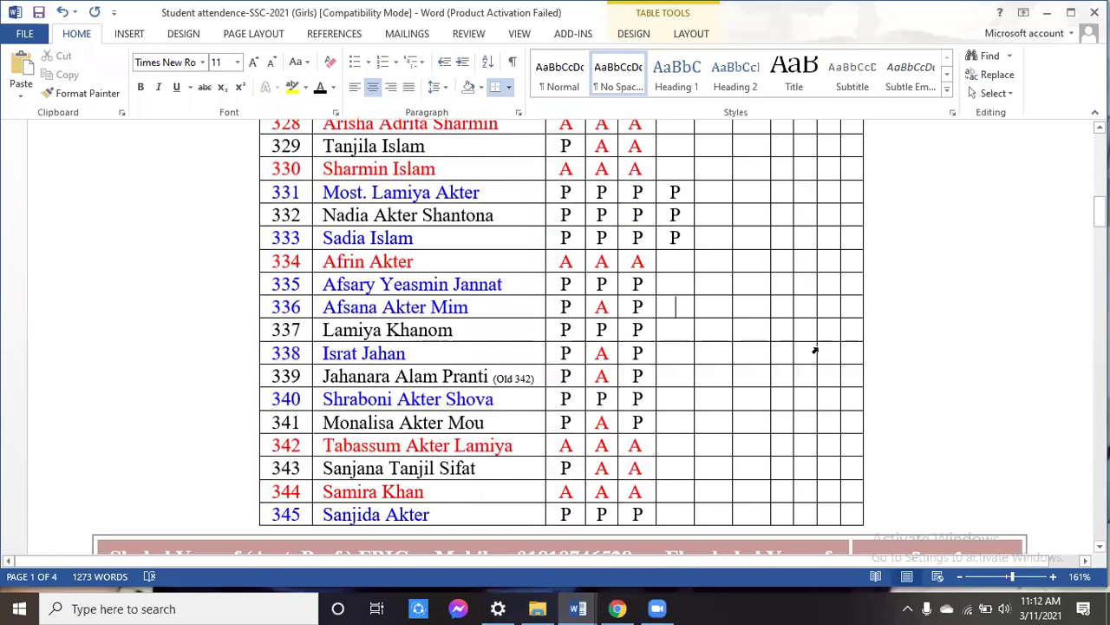
key("Down")
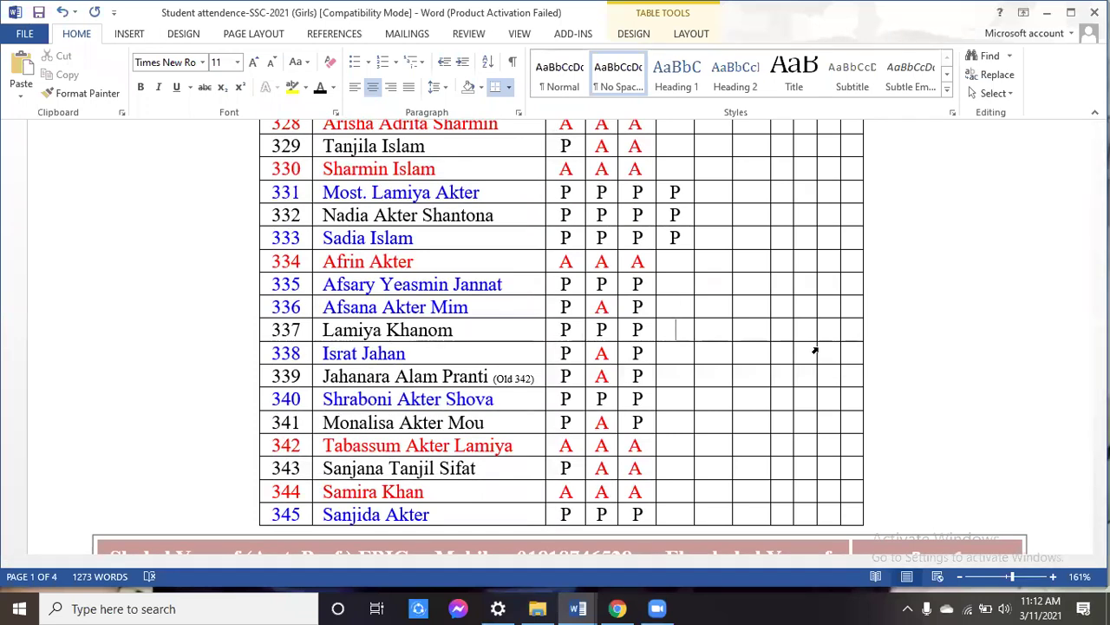
key("Down")
key("Down")
type("P")
Step: Enter P in the 11 column for one more student at the end of the first page's list
key("Down")
key("Down")
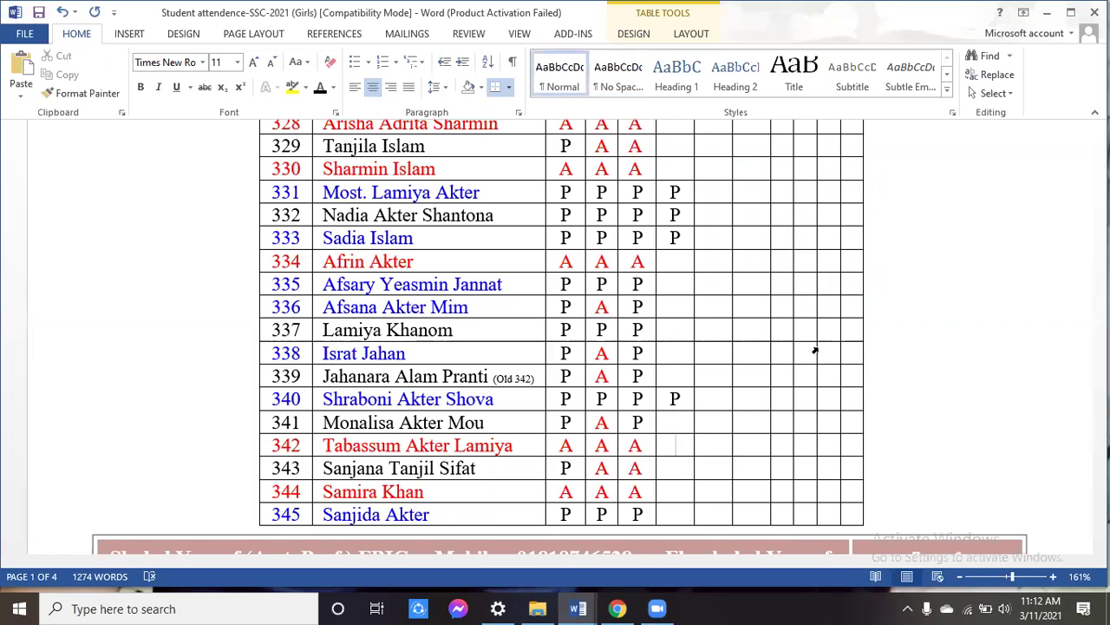
key("Down")
key("Down")
type("P")
Step: On the second page's list, skip rolls 346 and 347 and enter P in the 11 column for roll 348
scroll(815, 350, "down", 5)
scroll(818, 351, "down", 3)
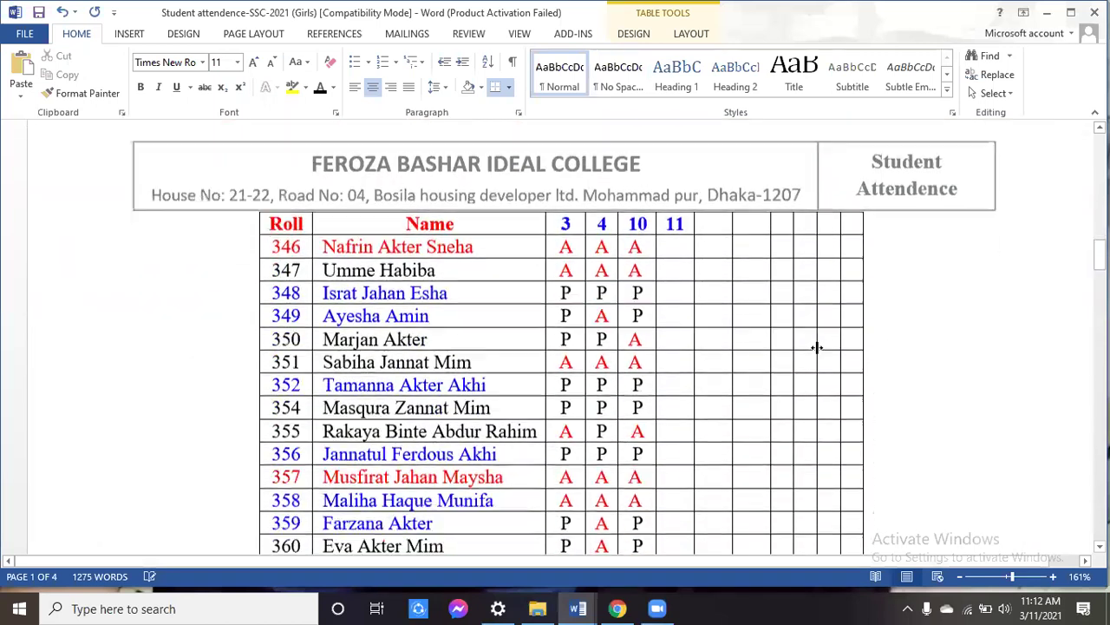
left_click(685, 170)
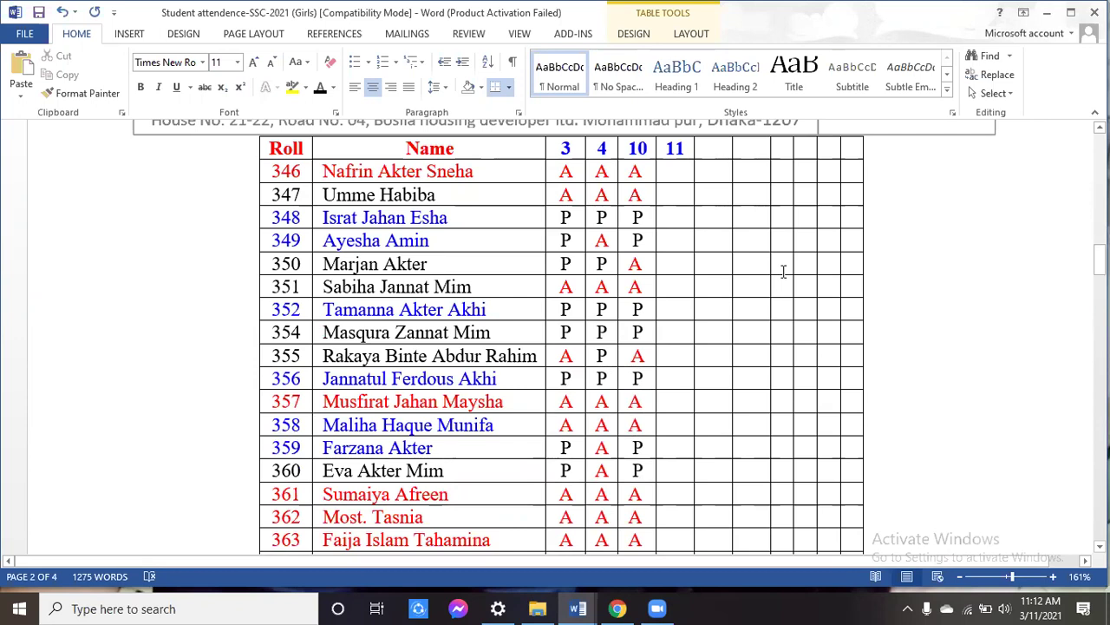
key("Down")
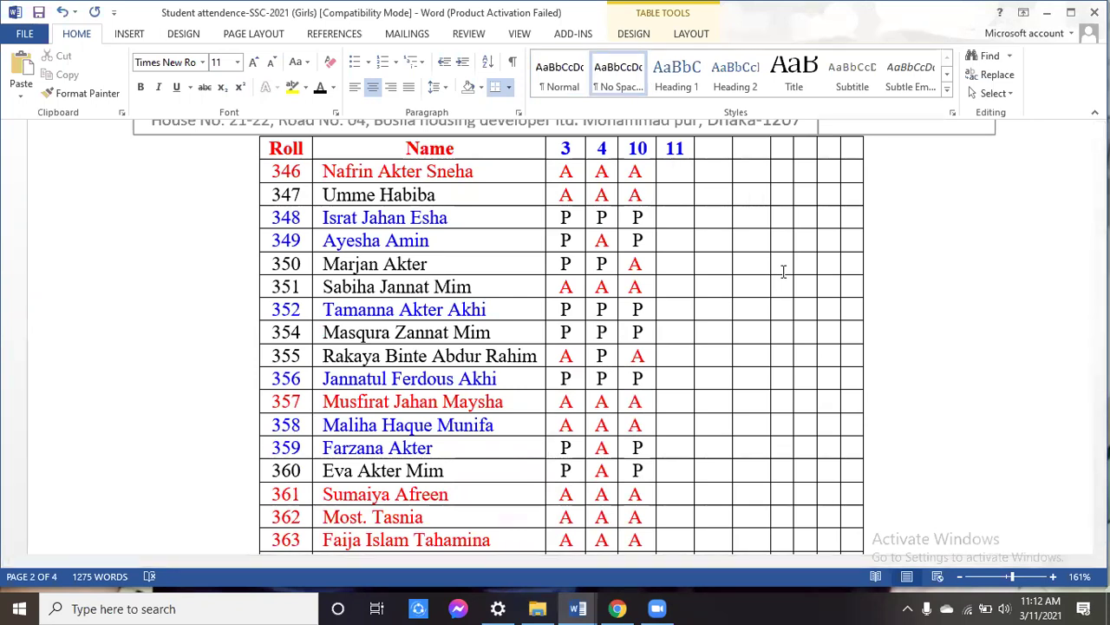
key("Down")
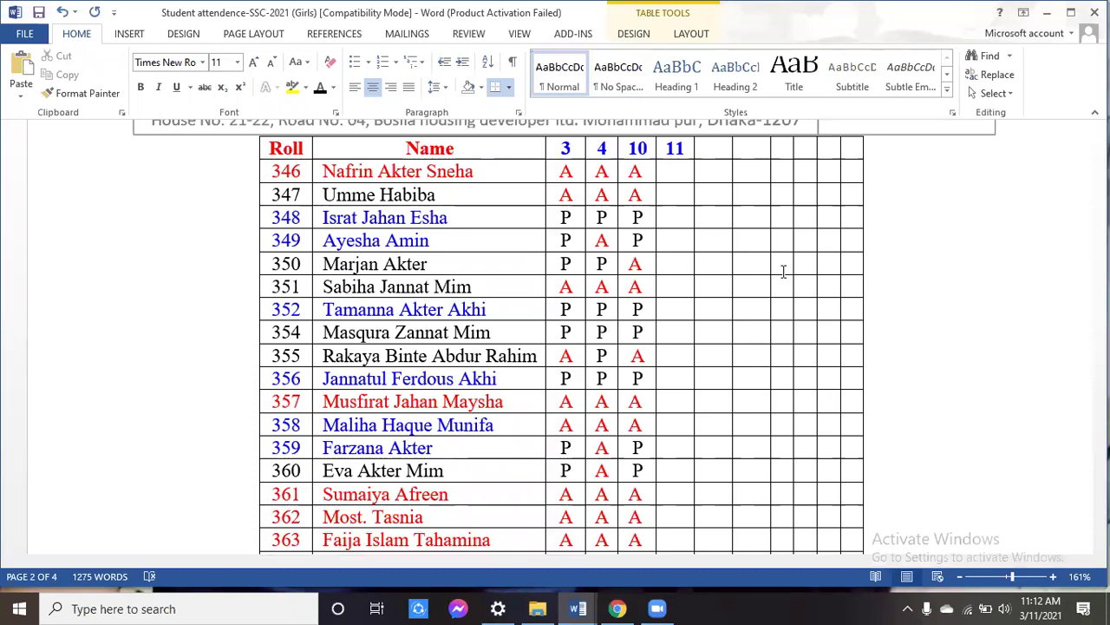
type("P")
key("Down")
Step: Return to skipped roll 338 on the first page and enter P in its 11 column
scroll(764, 259, "up", 5)
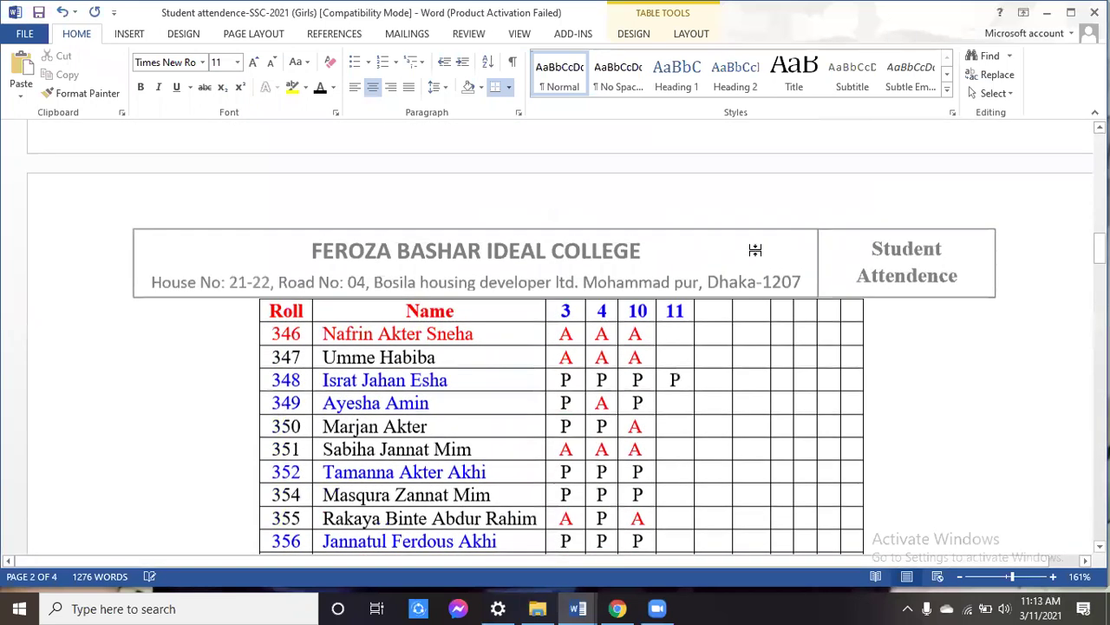
scroll(753, 251, "up", 4)
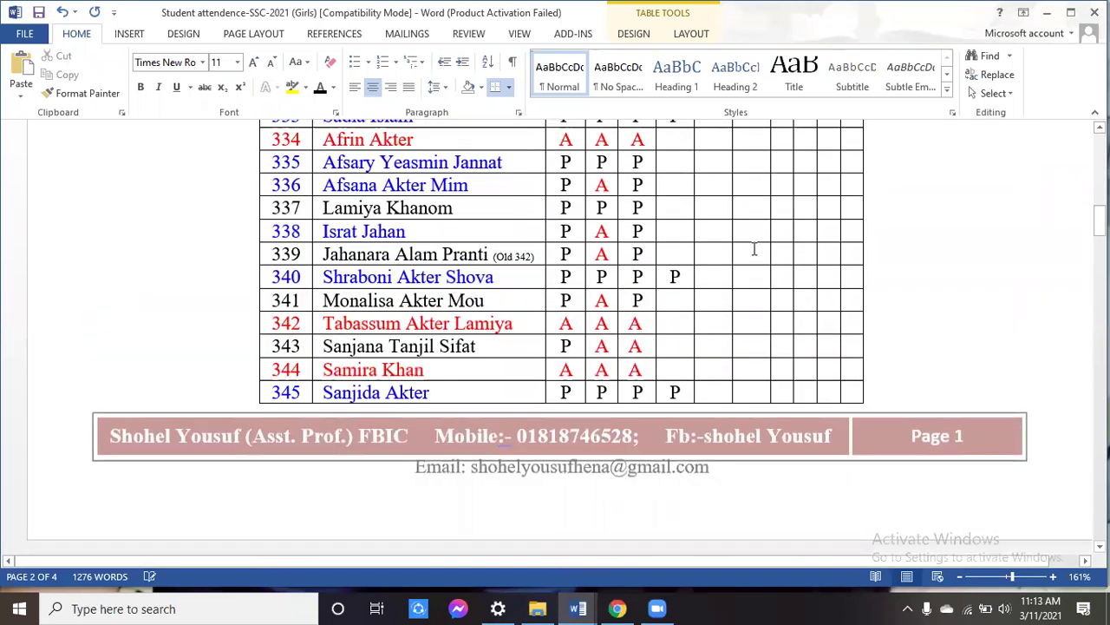
left_click(672, 229)
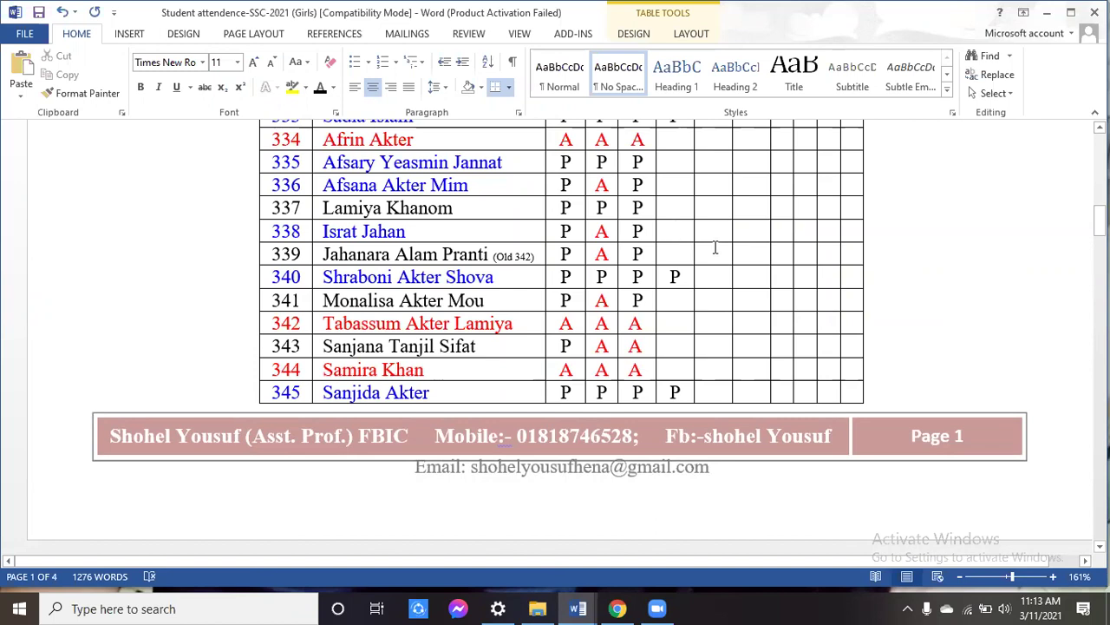
type("P")
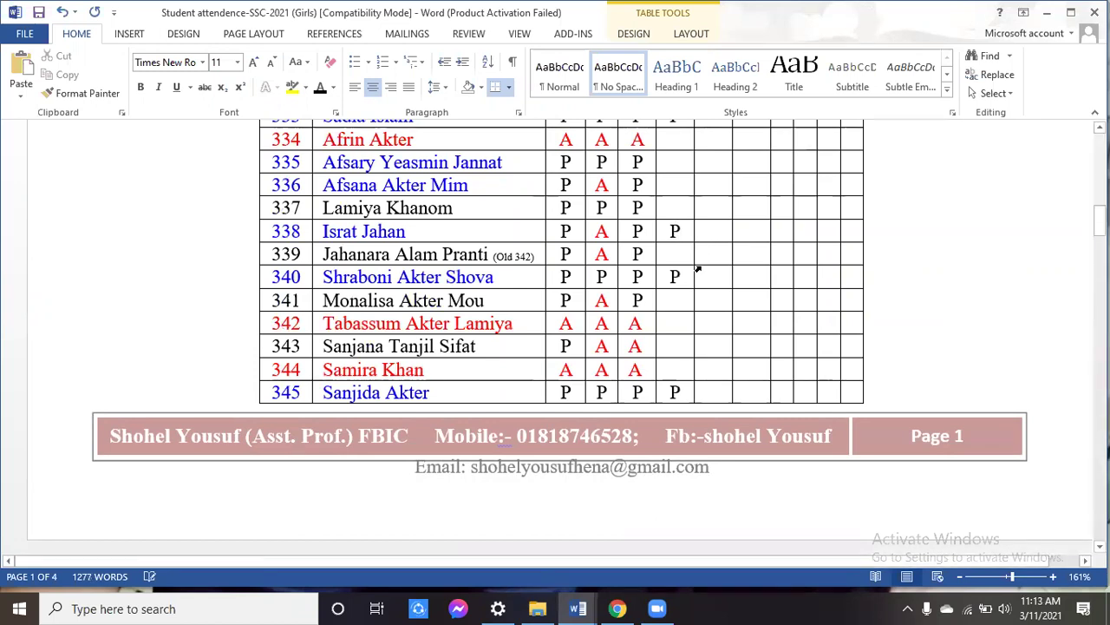
Step: Go back to skipped roll 314 and mark it P in the 11 column
scroll(704, 274, "down", 4)
scroll(705, 274, "down", 4)
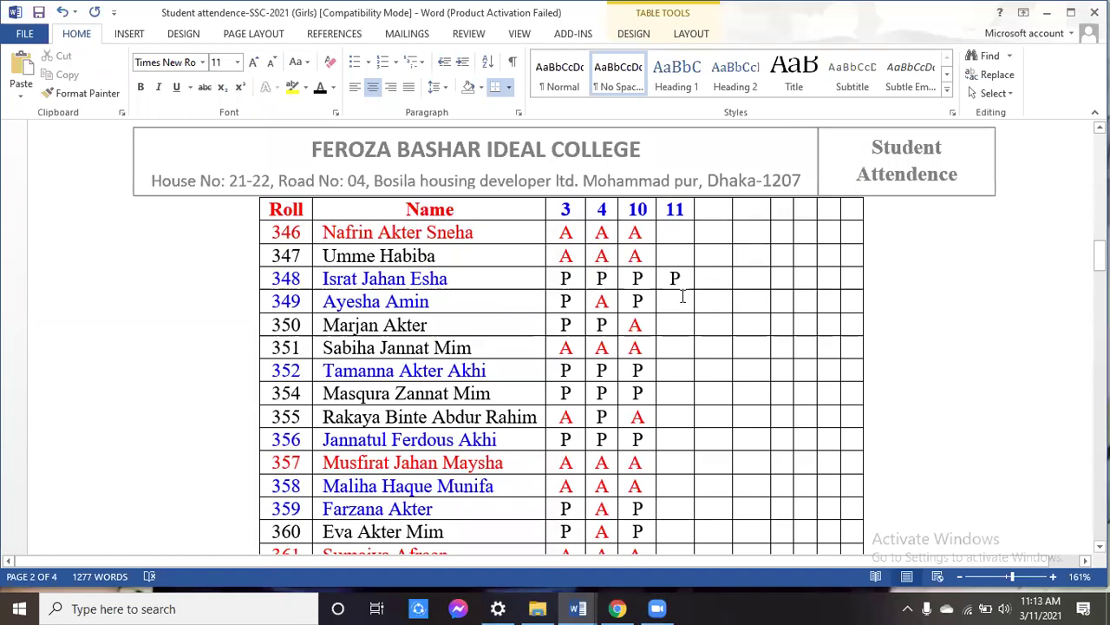
scroll(683, 297, "up", 12)
scroll(683, 297, "up", 6)
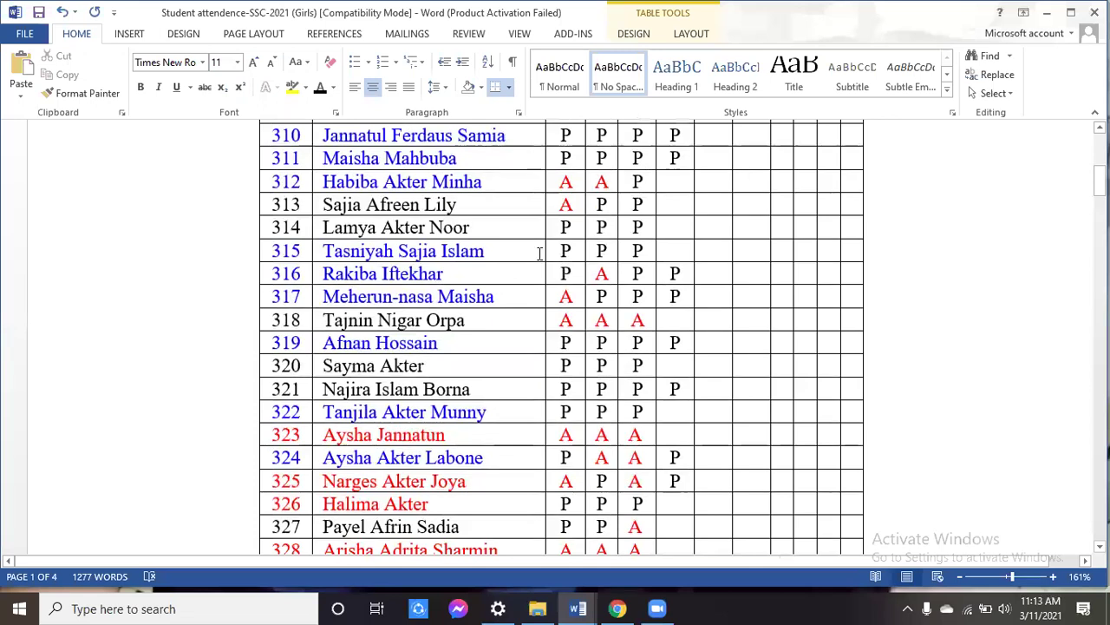
left_click(677, 224)
type("P")
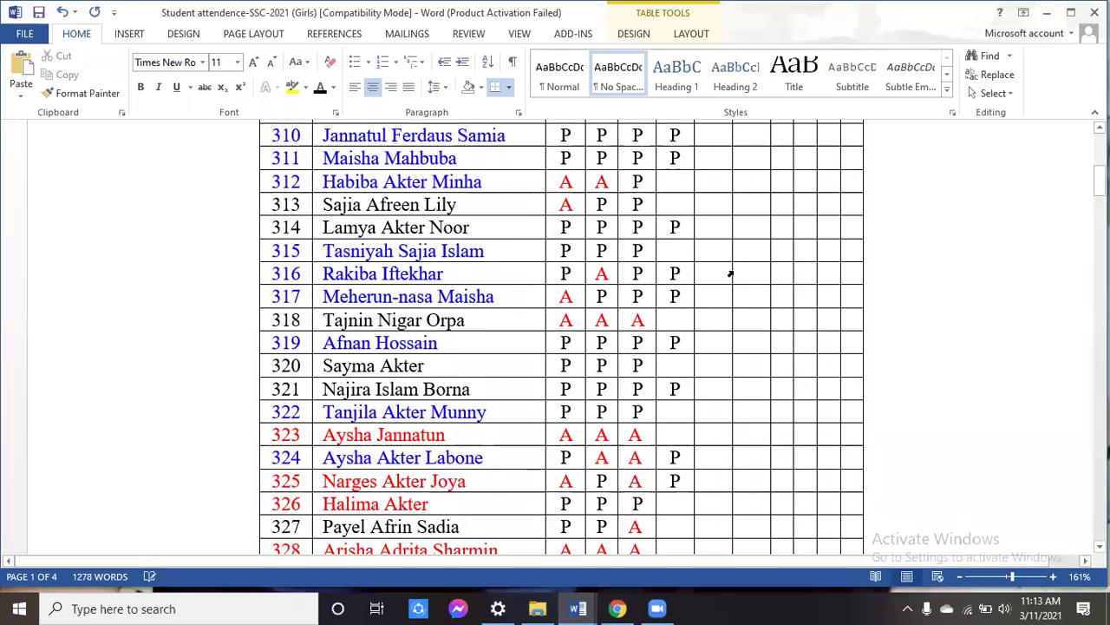
Step: Resume on the second page, skip rolls 349 to 351 and enter P in the 11 column for roll 352
scroll(682, 297, "down", 6)
scroll(684, 301, "down", 10)
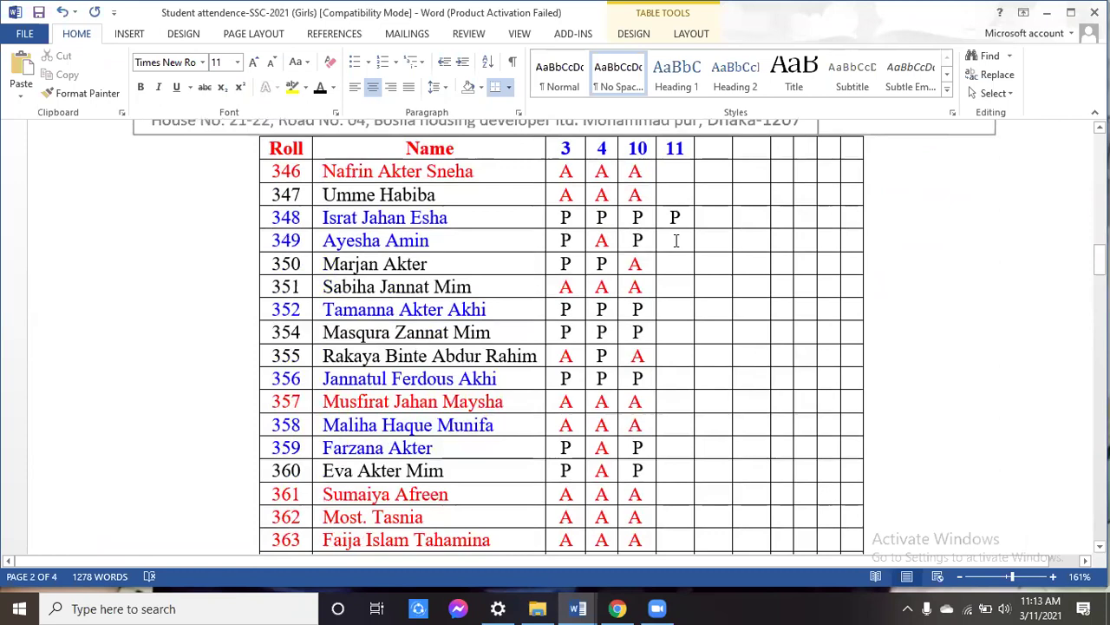
left_click(676, 240)
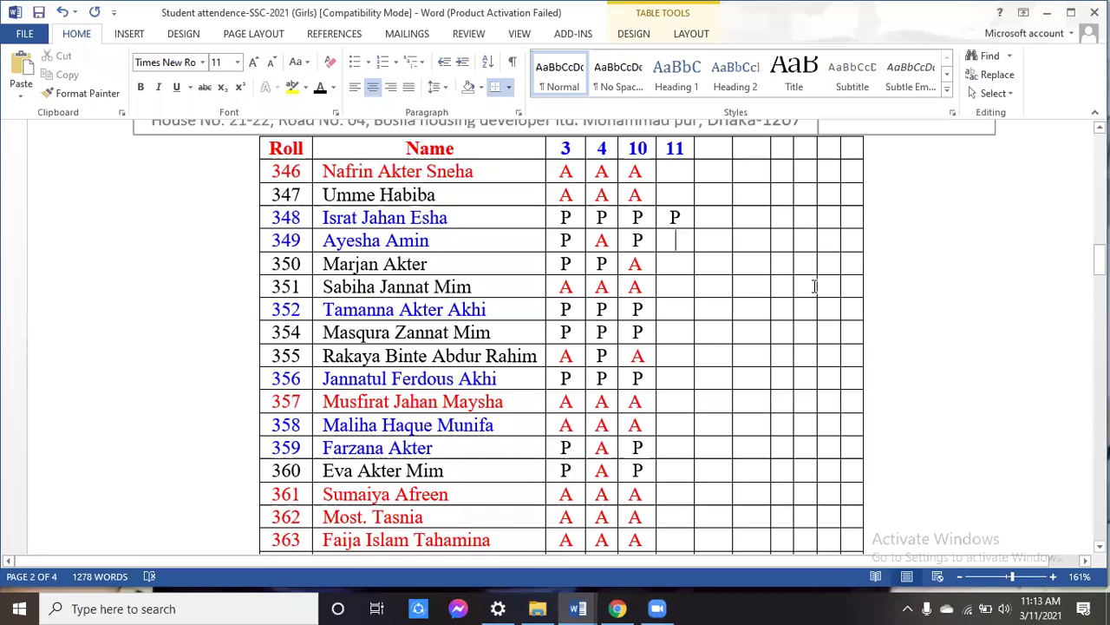
key("Down")
key("Down")
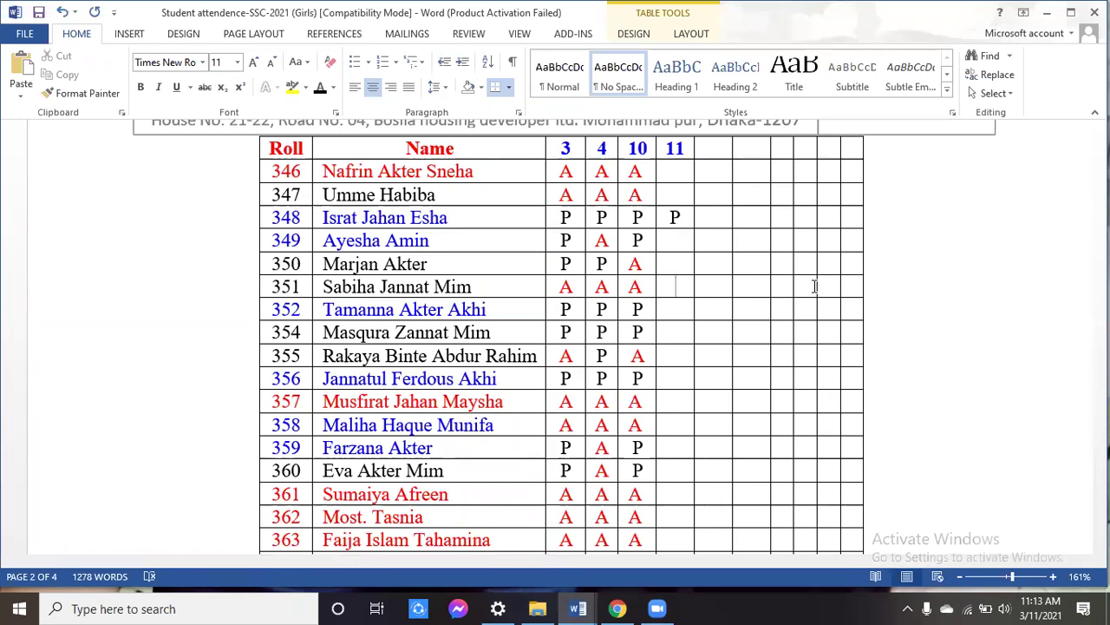
key("Down")
type("P")
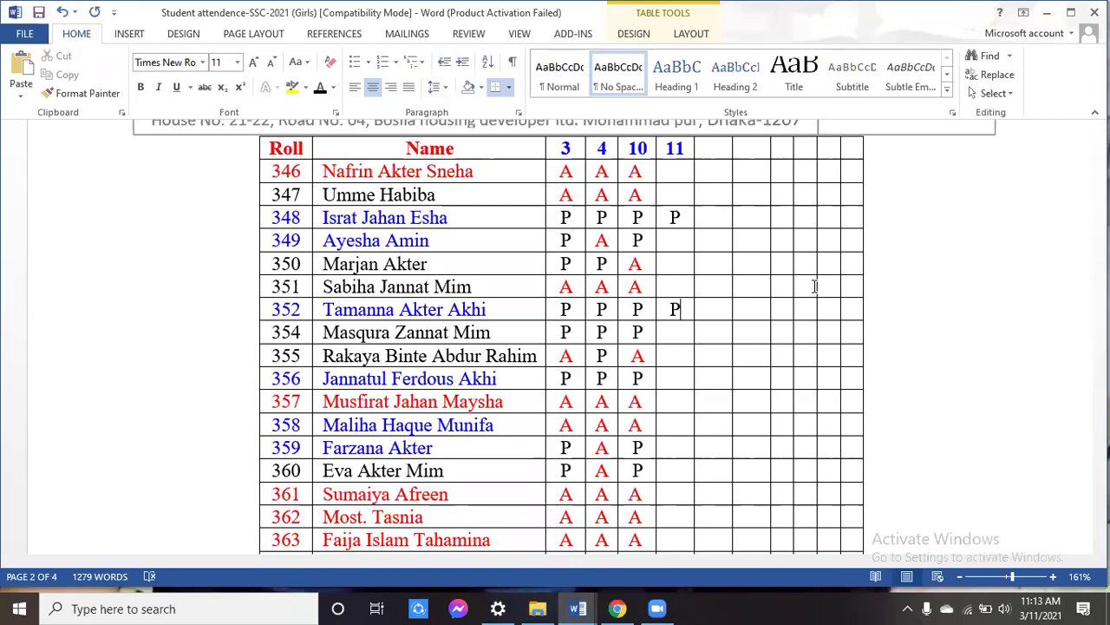
Step: Return to skipped roll 307 near the start of the first page and enter P in its 11 column
scroll(813, 286, "up", 10)
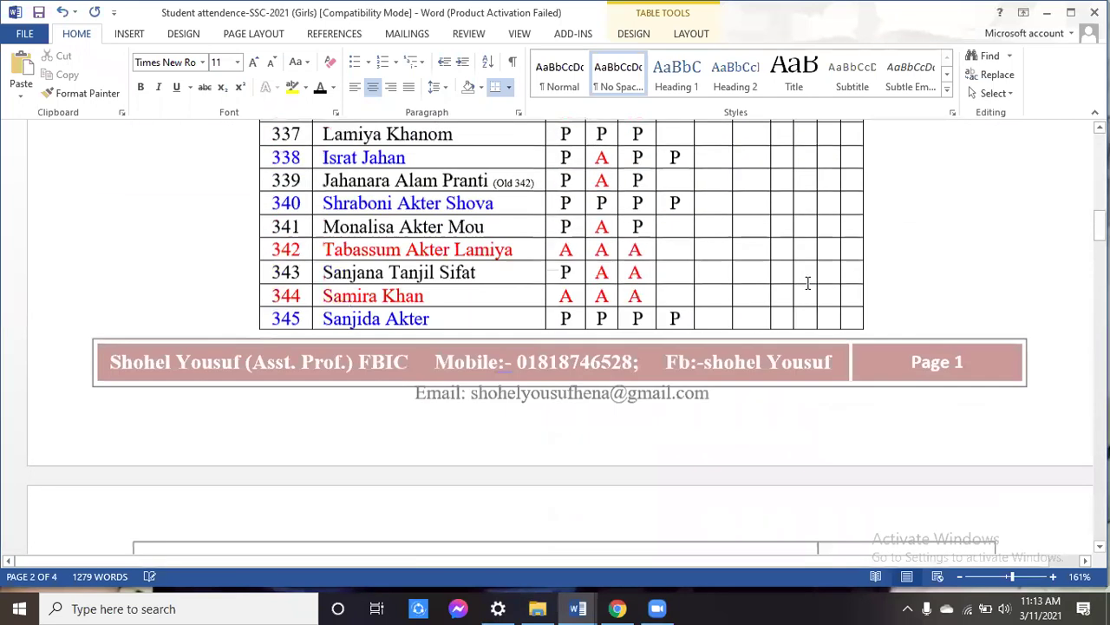
scroll(807, 282, "up", 5)
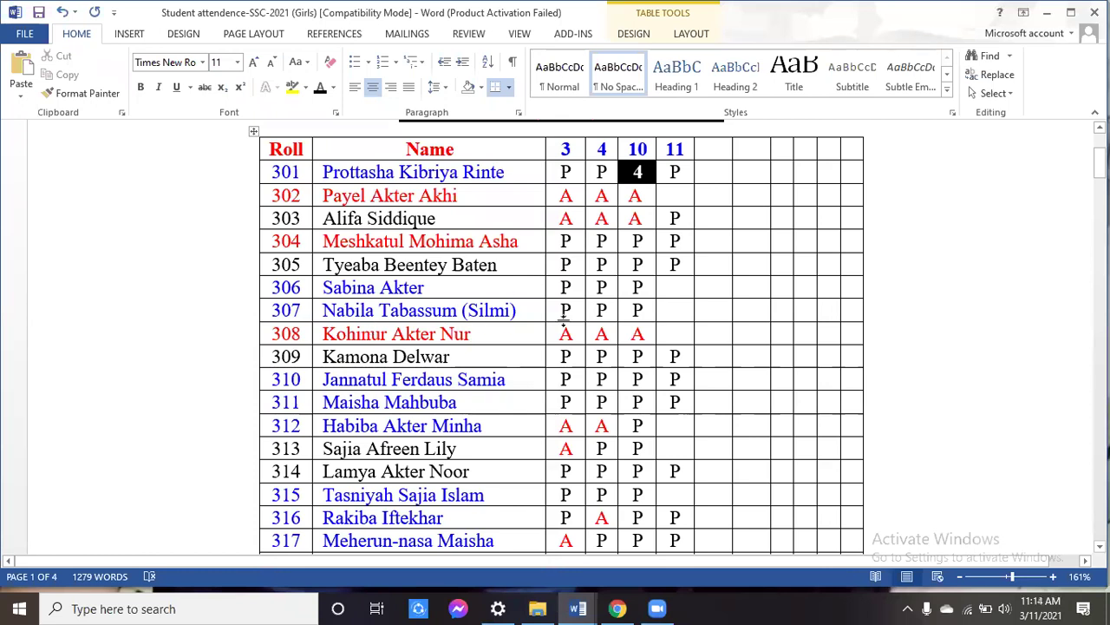
left_click(686, 313)
type("P")
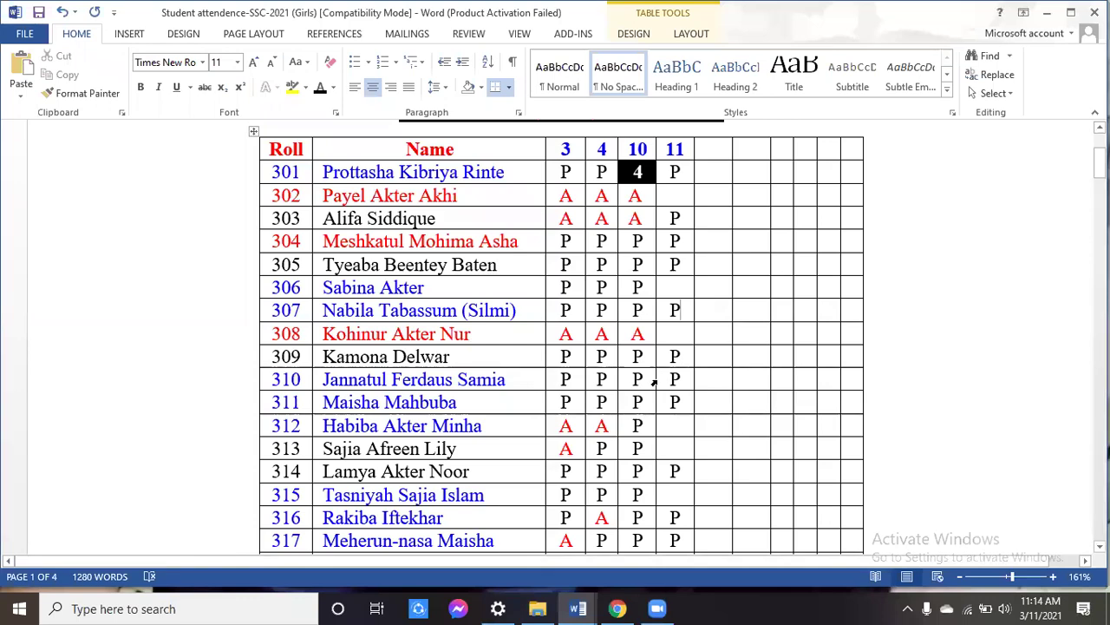
Step: Resume on the second page's list and enter P in the 11 column for roll 354
scroll(637, 404, "down", 1)
scroll(638, 404, "down", 20)
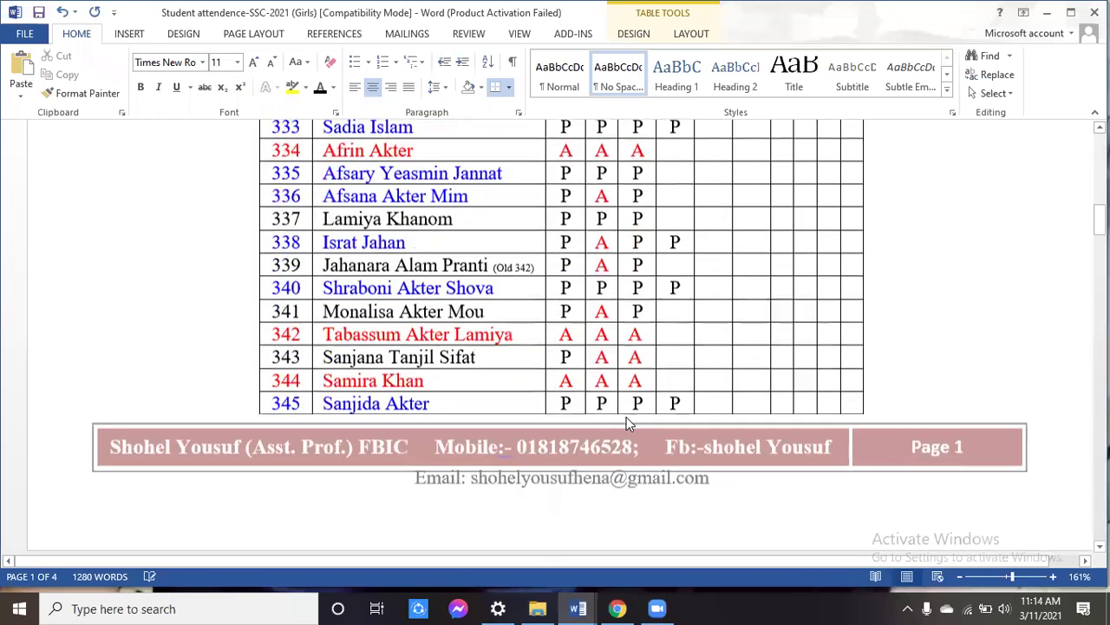
scroll(630, 425, "down", 8)
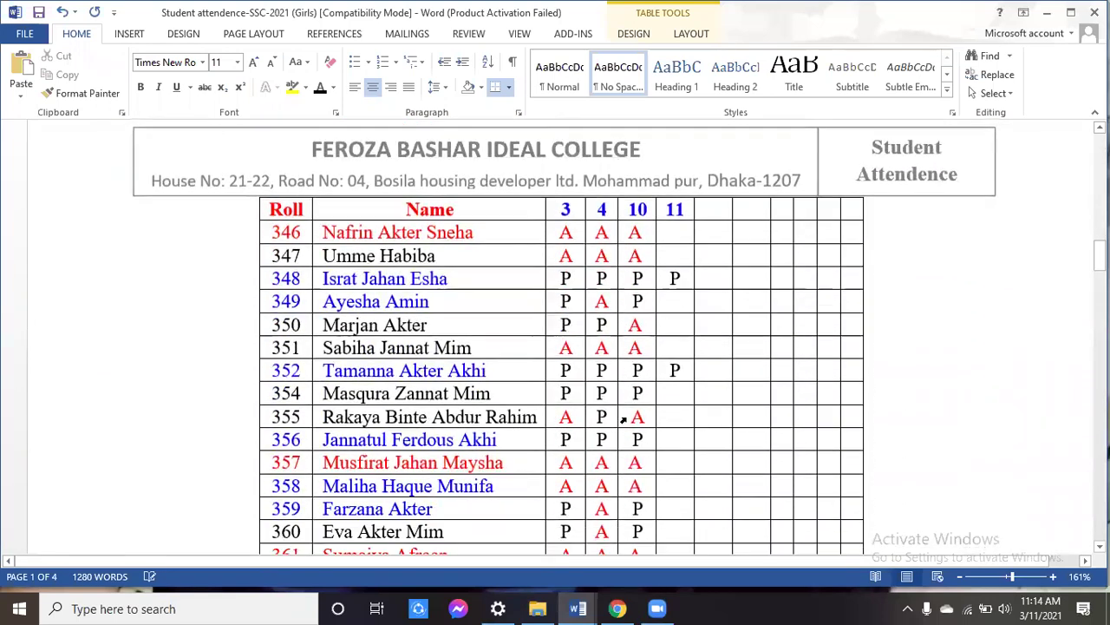
left_click(678, 395)
scroll(718, 431, "down", 3)
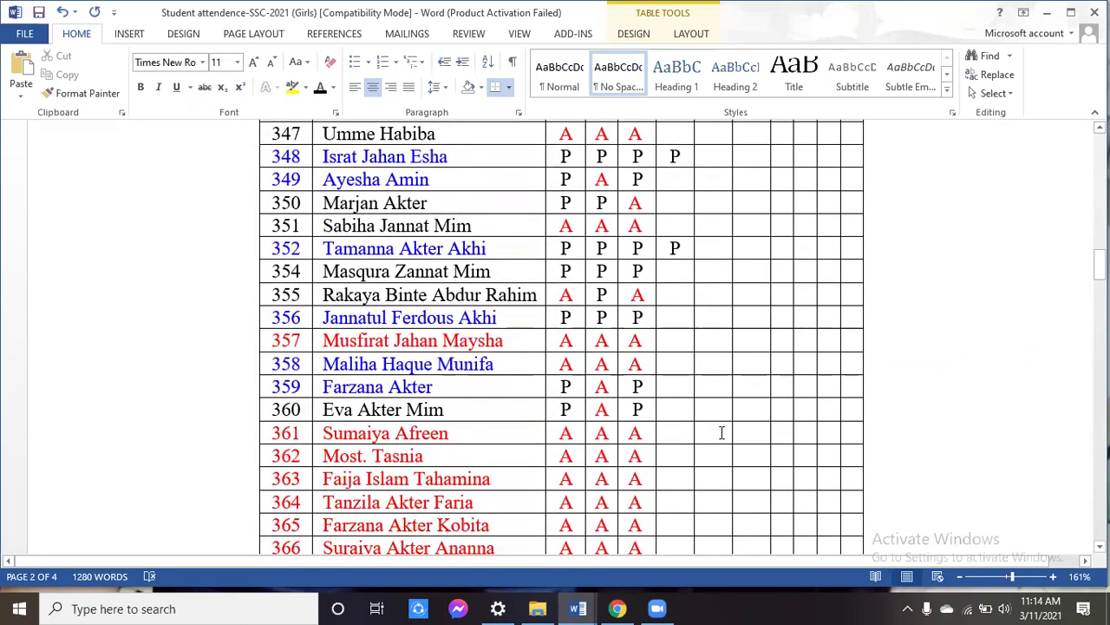
type("P")
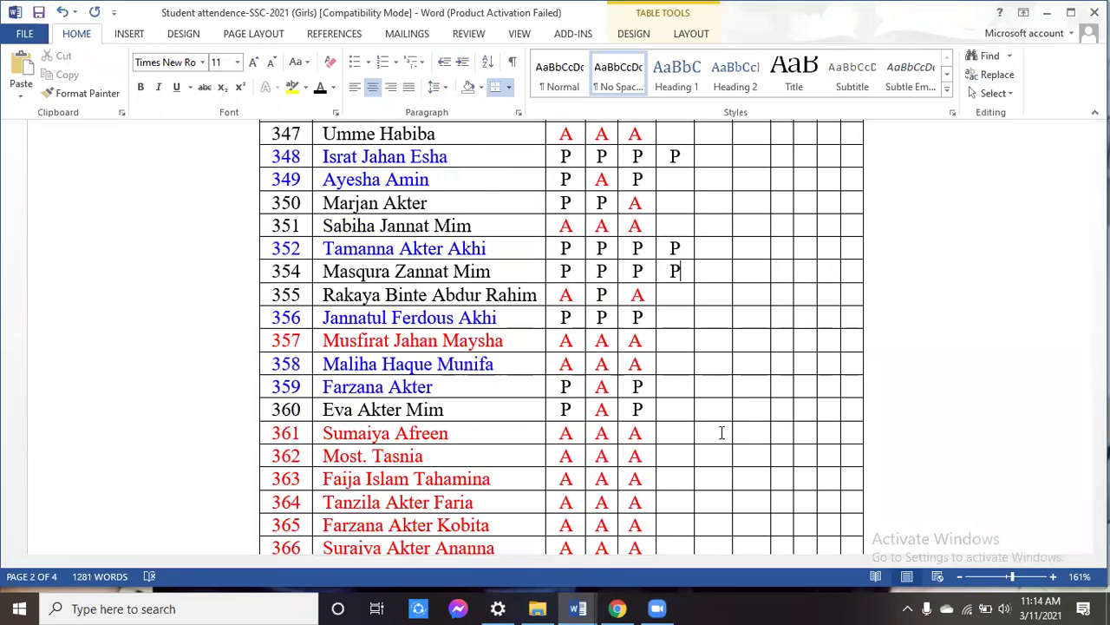
Step: Skip roll 355 and enter P in the 11 column for roll 356
key("Down")
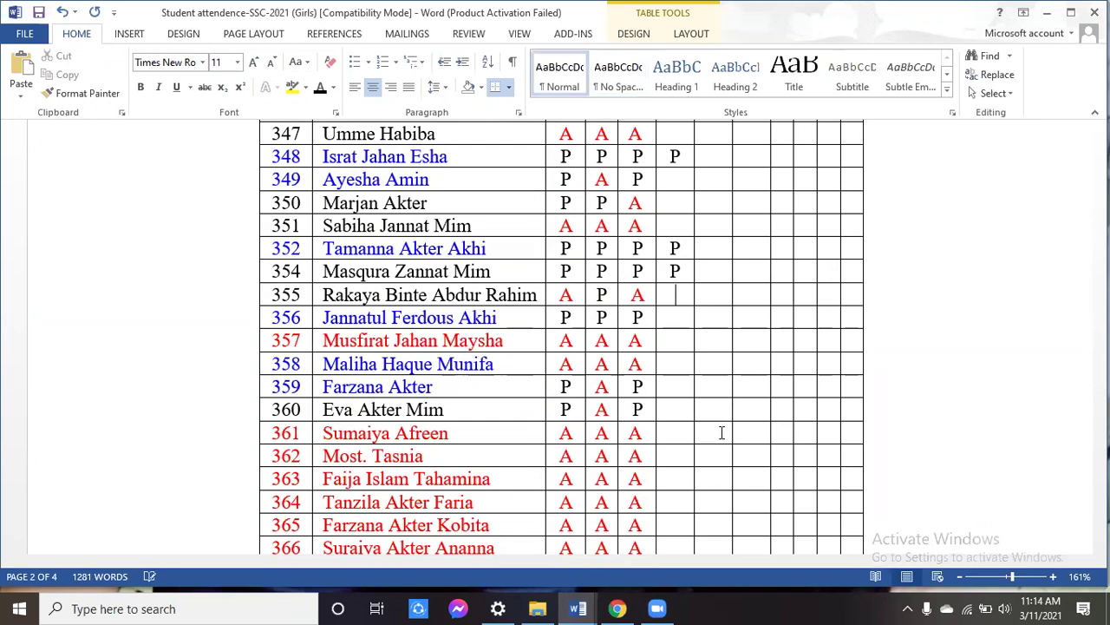
key("Down")
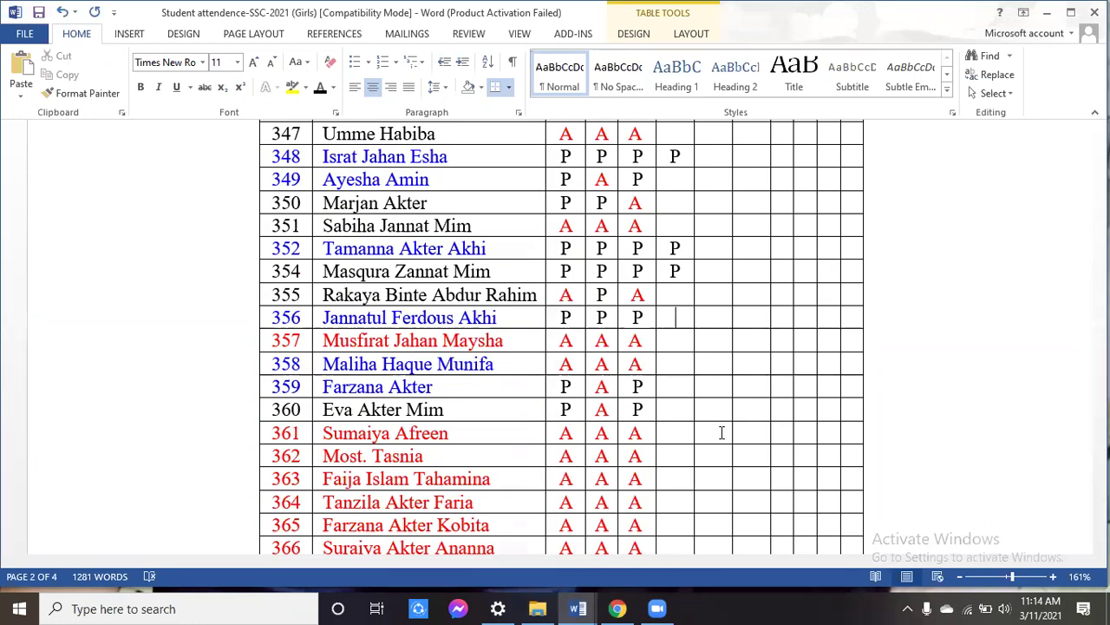
type("P")
Step: Skip rolls 357 to 359 and enter P in the 11 column for roll 360
key("Down")
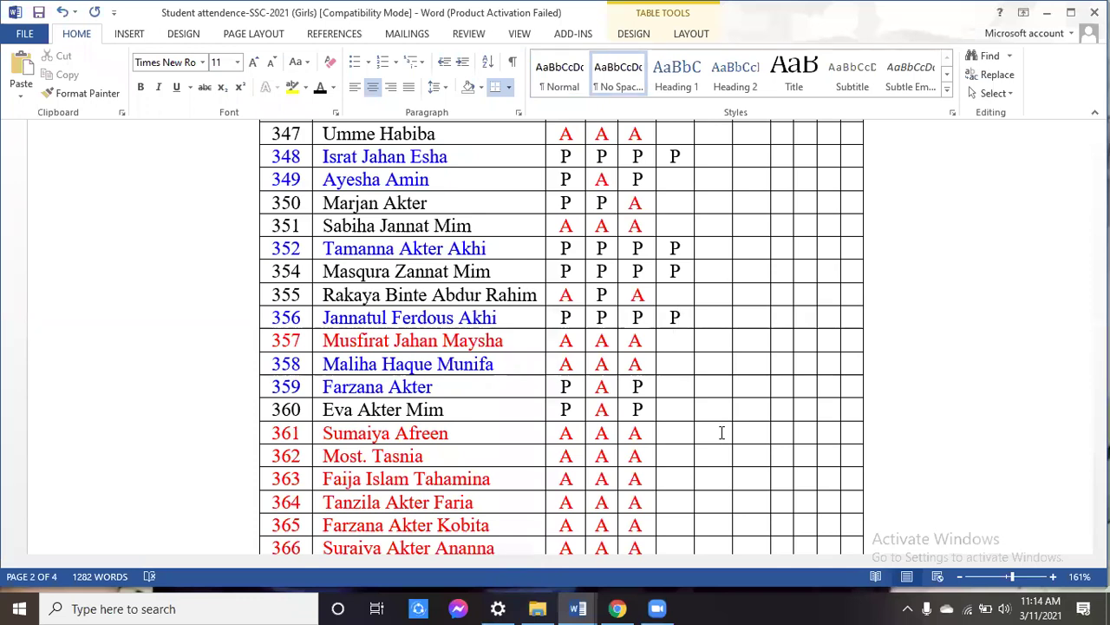
key("Down")
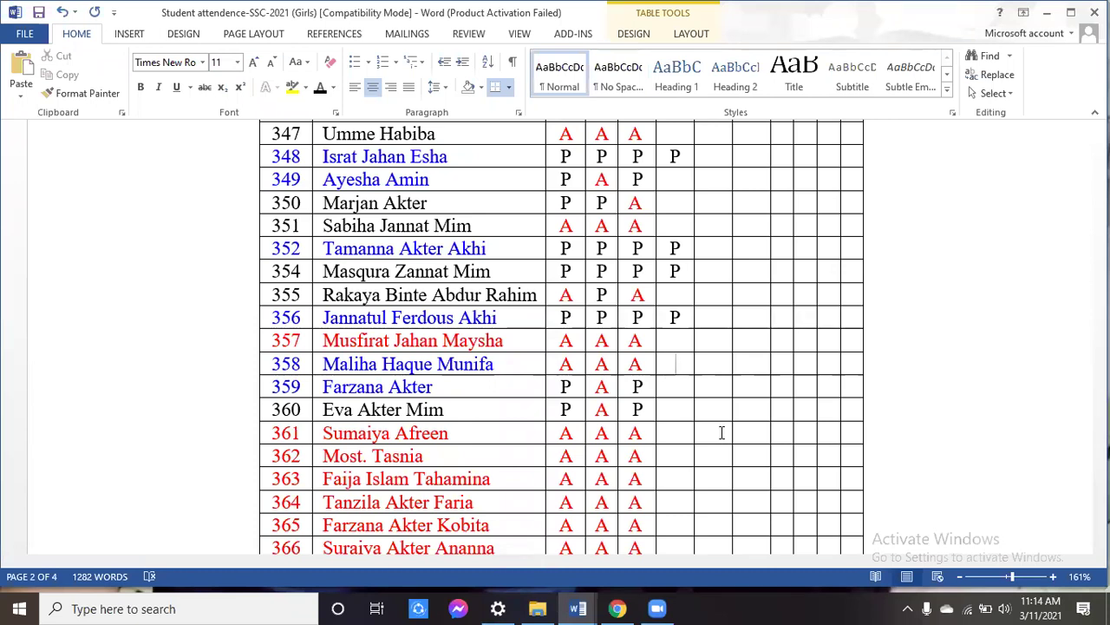
key("Down")
key("Up")
key("Up")
key("Up")
key("Down")
key("Down")
key("Down")
type("P")
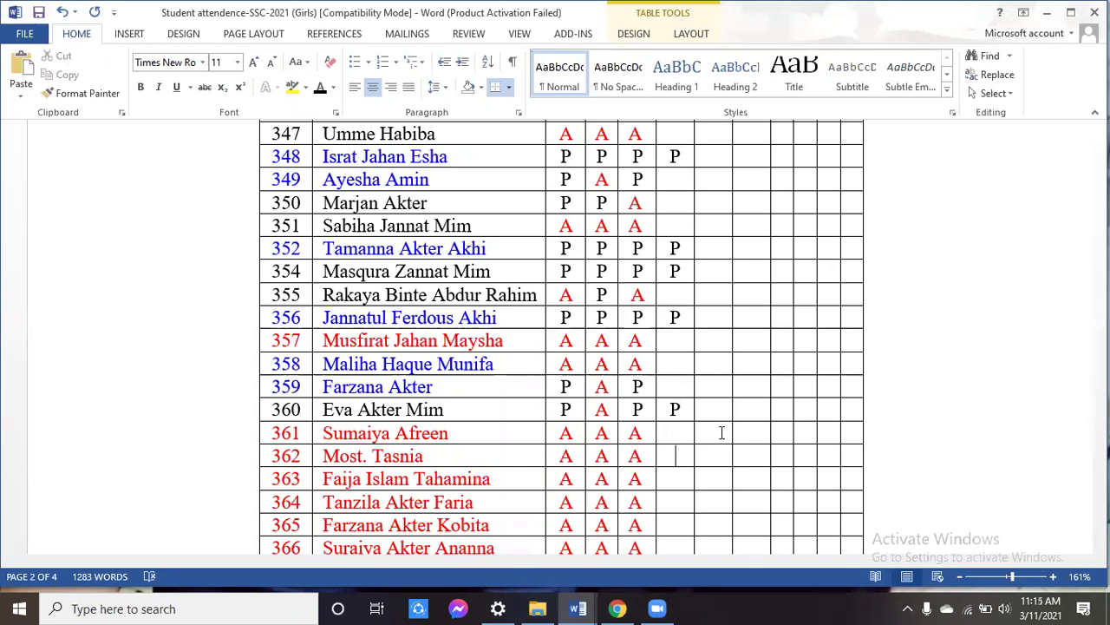
Step: Skip rolls 361 to 367 and enter P in the 11 column for roll 368
key("Down")
key("Down")
key("Down")
key("Down")
key("Down")
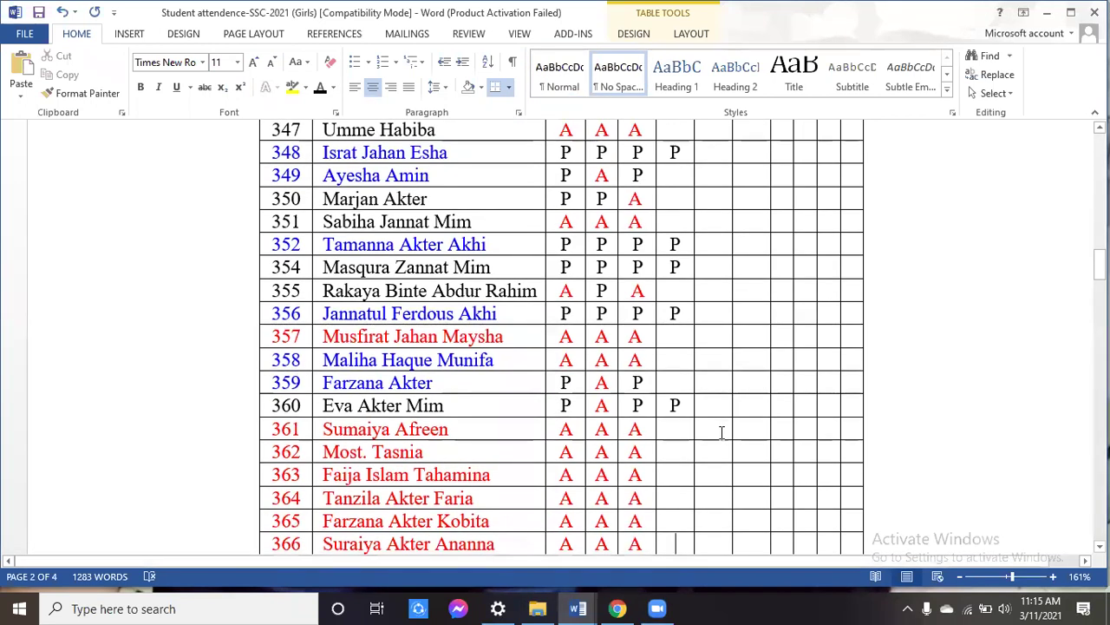
scroll(721, 432, "down", 3)
scroll(721, 432, "down", 2)
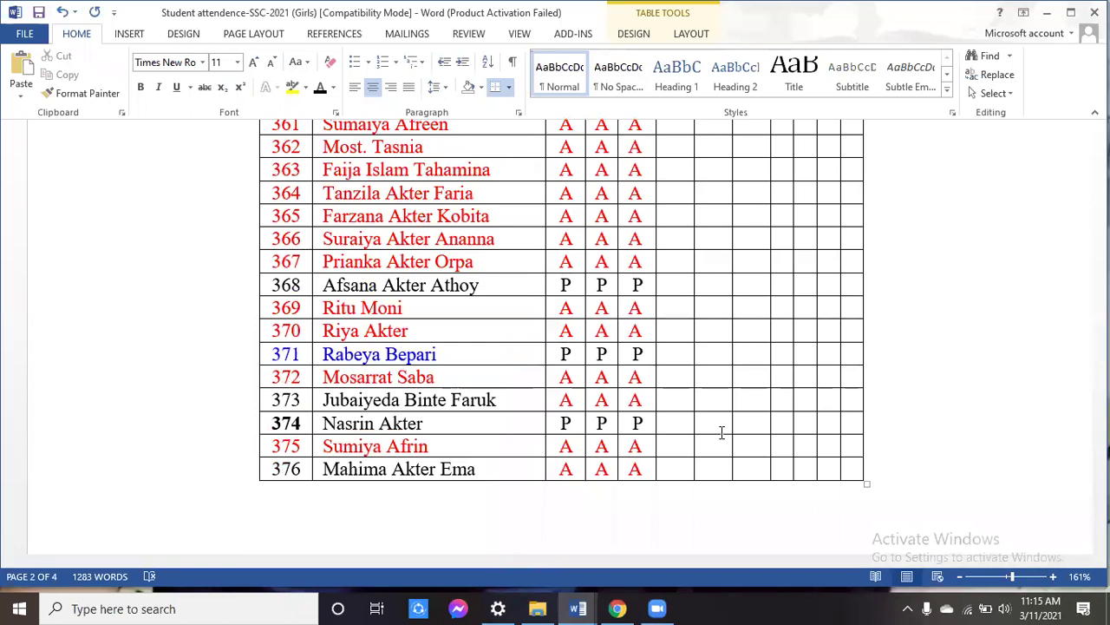
type("P")
Step: Enter P in the 11 column for rolls 371 and 374, leaving the rolls between them blank
key("Down")
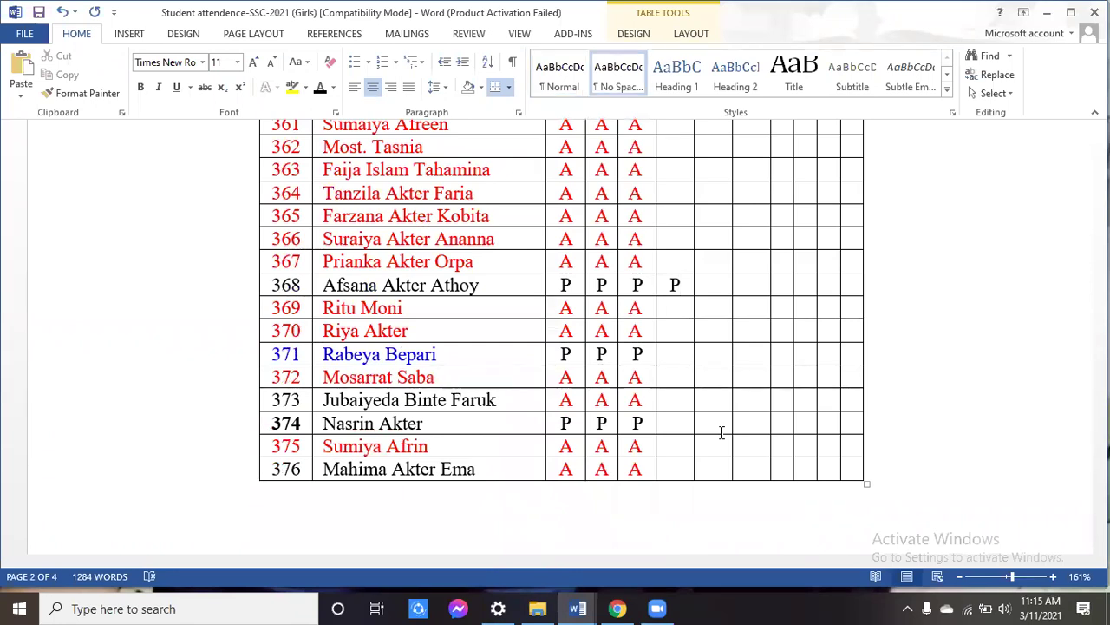
key("Down")
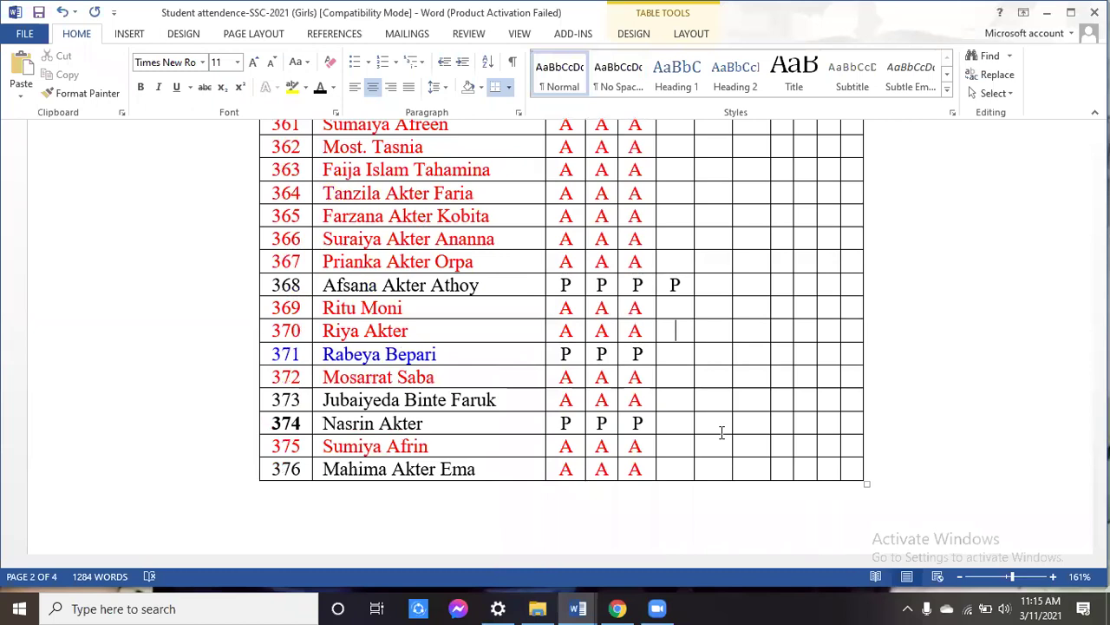
key("Down")
type("P")
key("Down")
key("Down")
key("Down")
type("P")
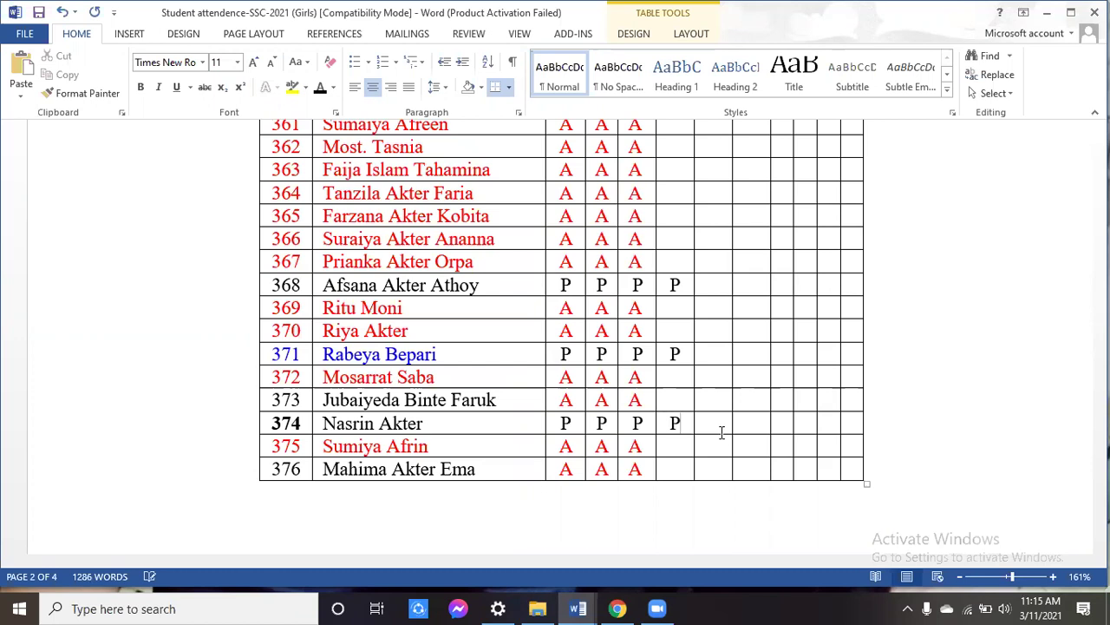
Step: Leave rolls 375 and 376 blank in the 11 column and save the attendance document
key("Down")
key("Down")
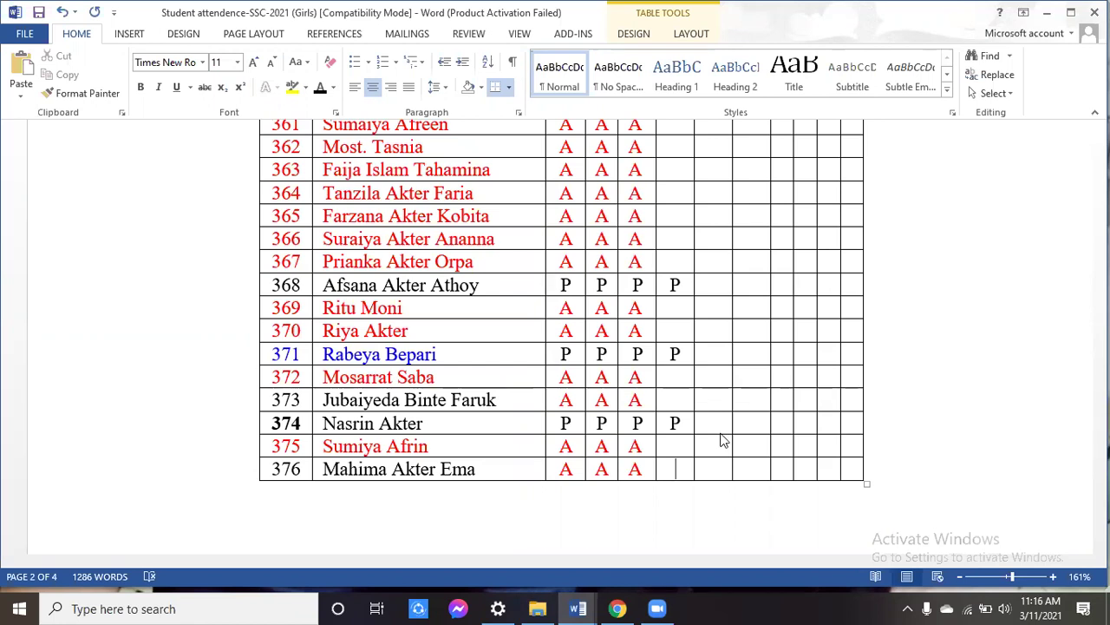
key("ctrl+s")
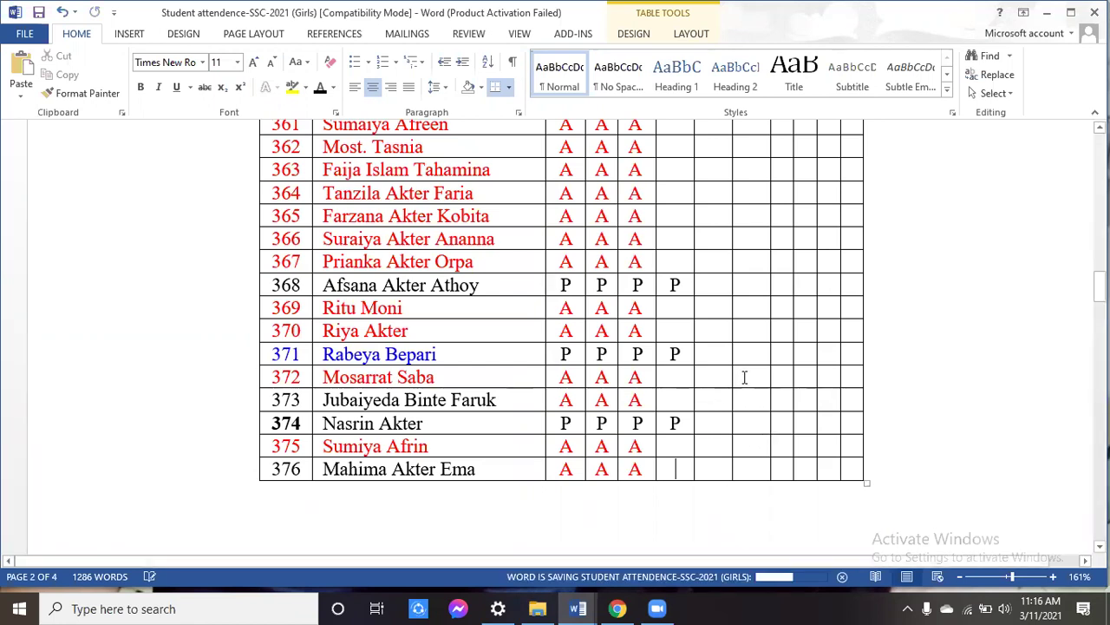
scroll(745, 376, "up", 10)
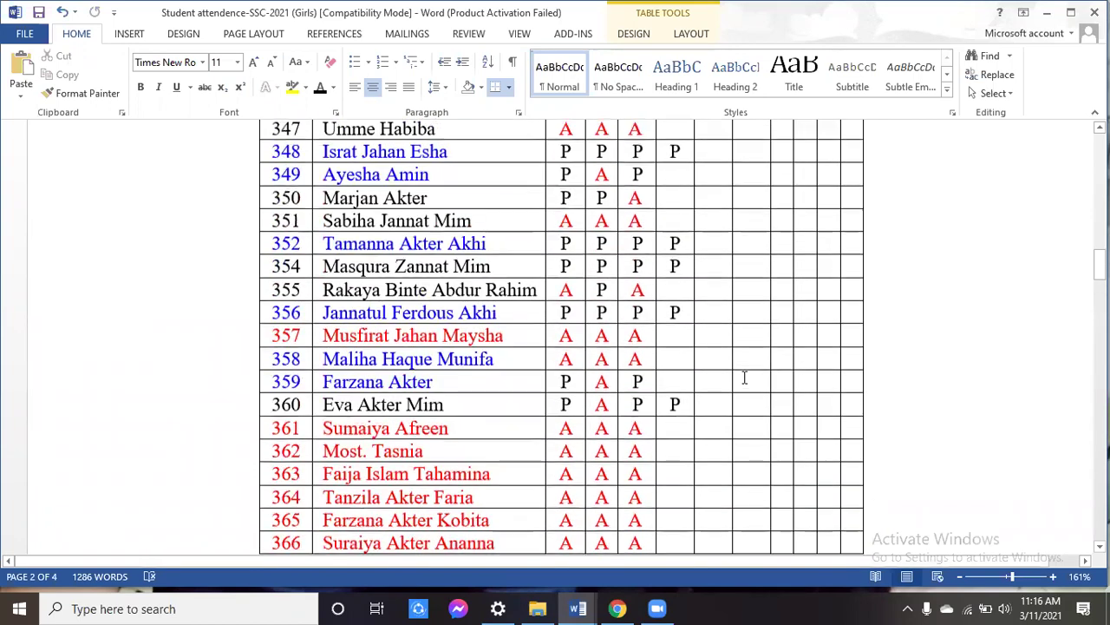
Step: Enter P in the 11 column for roll 339 and save the attendance document
scroll(744, 376, "up", 10)
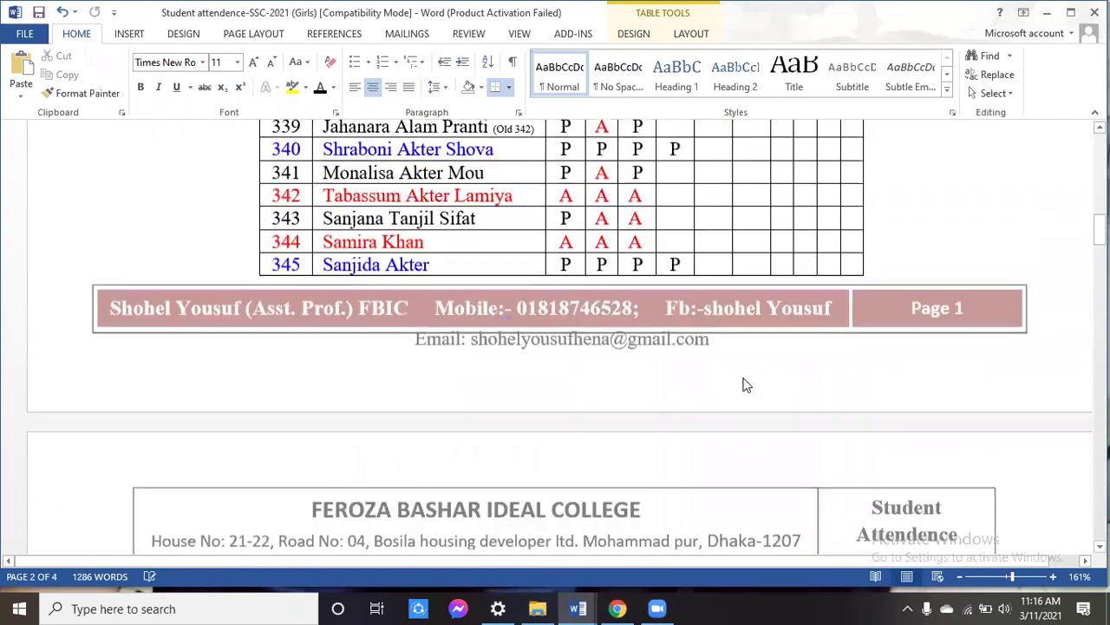
scroll(745, 377, "up", 1)
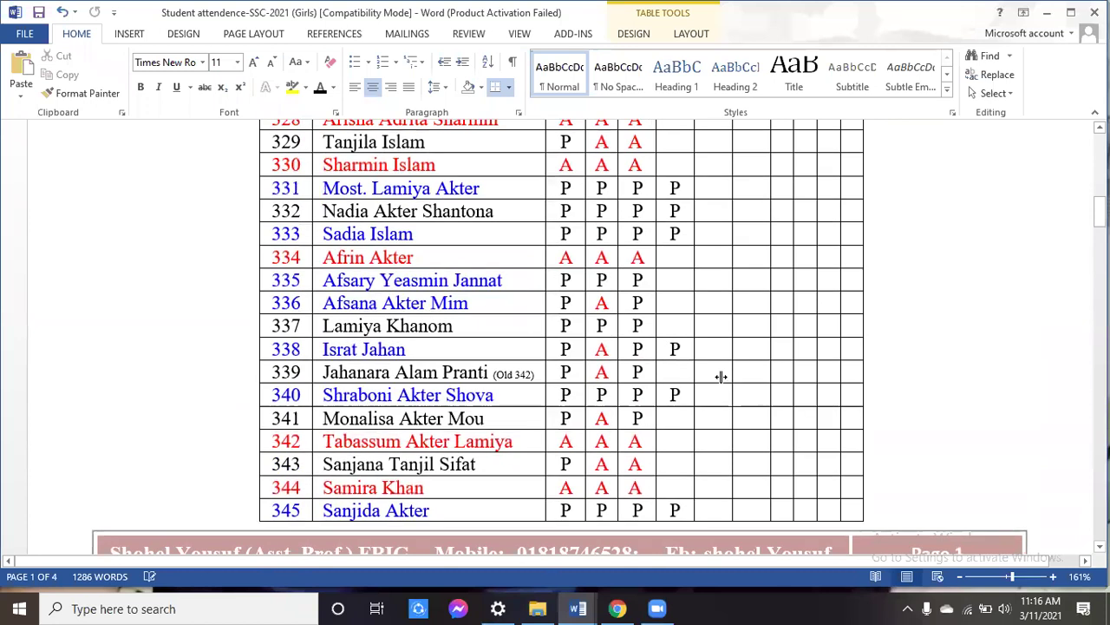
left_click(675, 373)
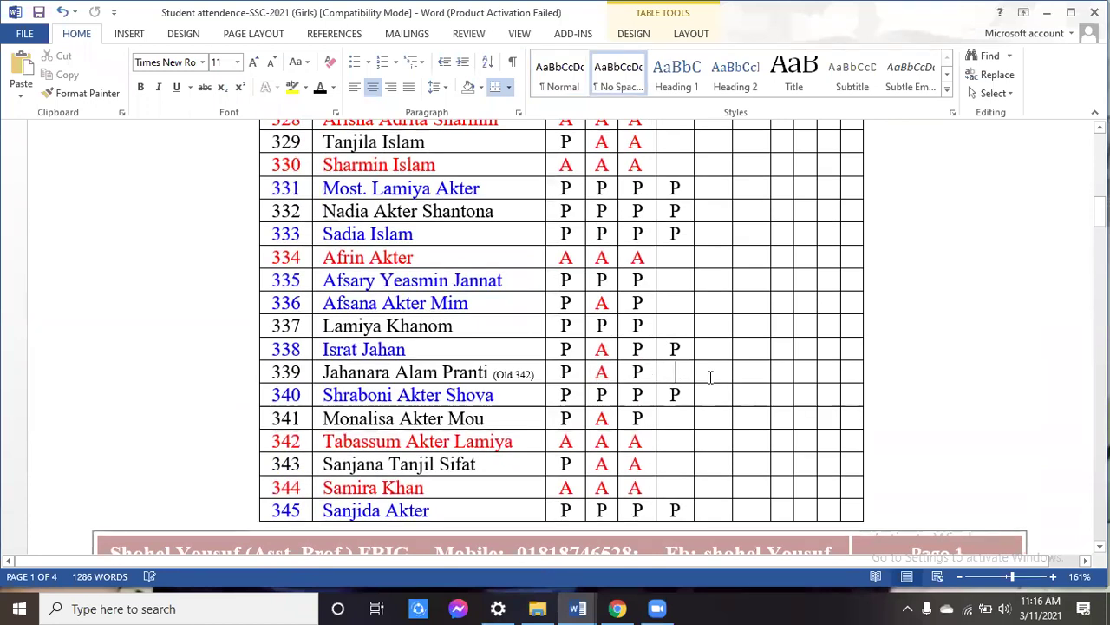
type("P")
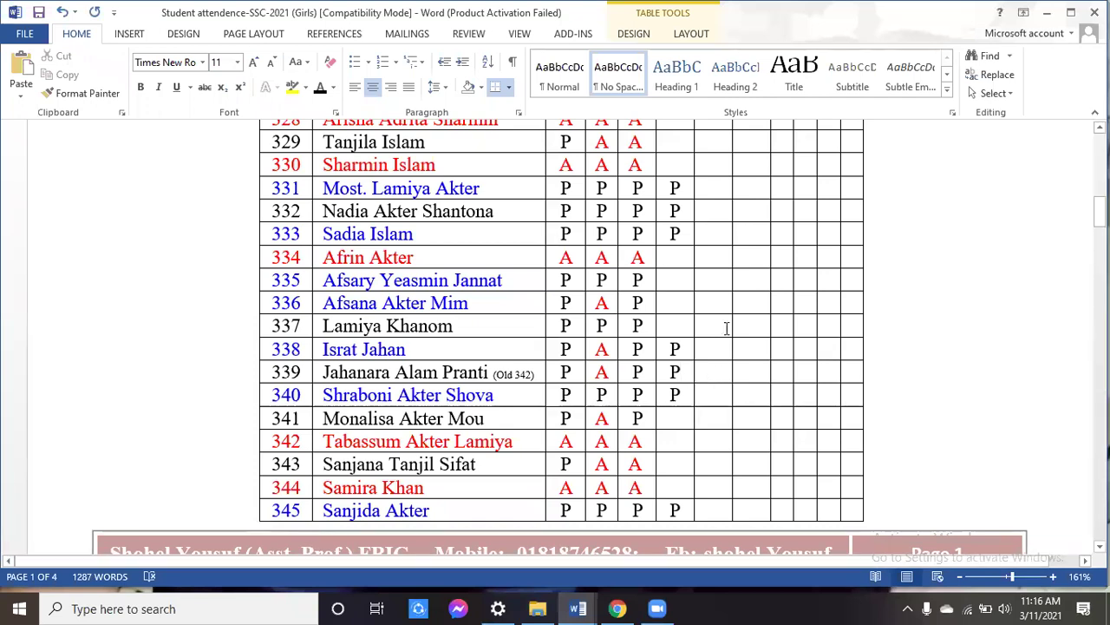
scroll(727, 328, "up", 8)
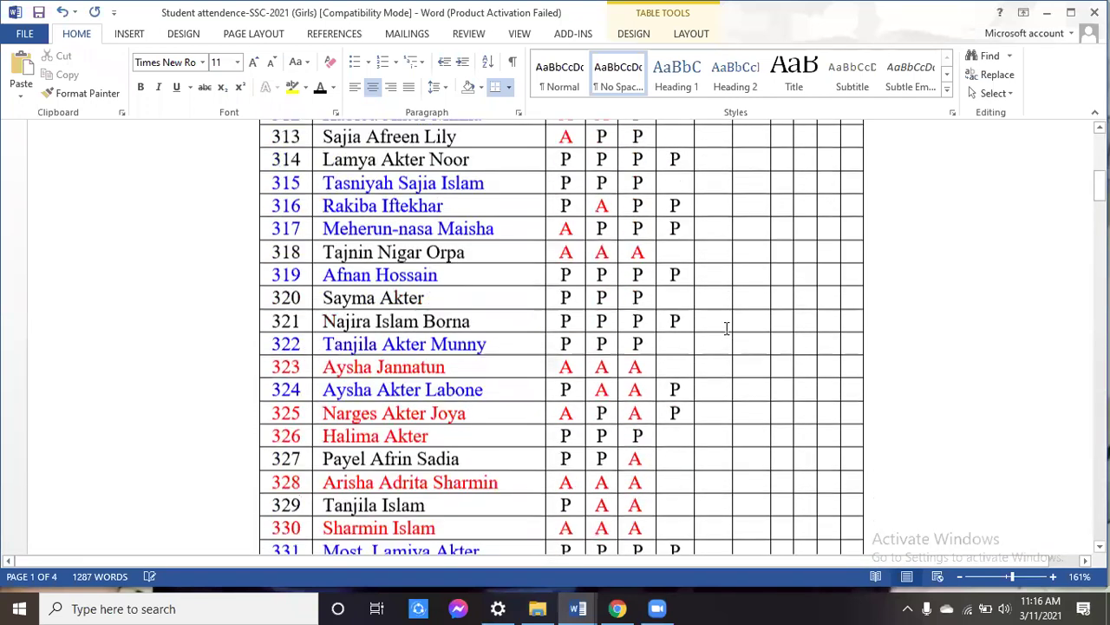
scroll(727, 327, "up", 8)
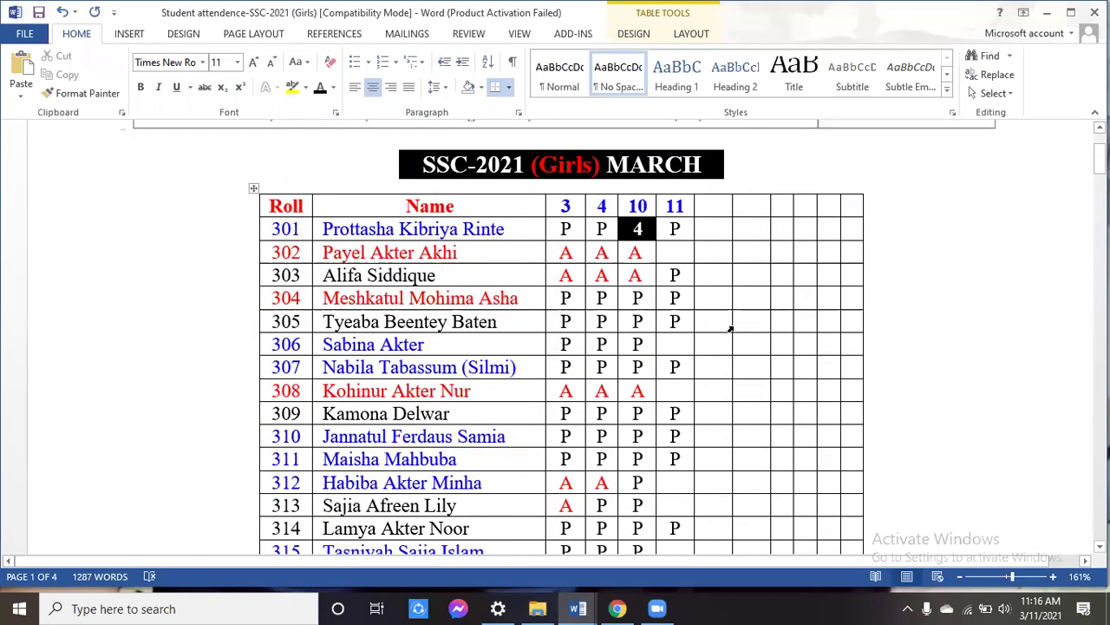
key("ctrl+s")
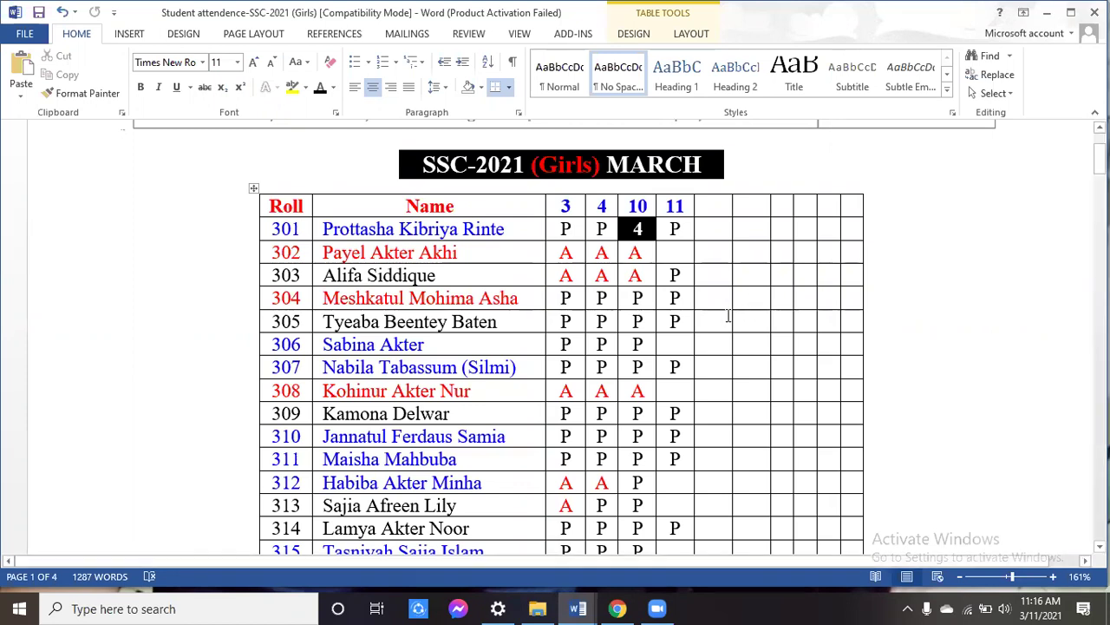
Step: Replace the P in the 11 column for roll 374 with -2 and colour it red
scroll(729, 315, "down", 5)
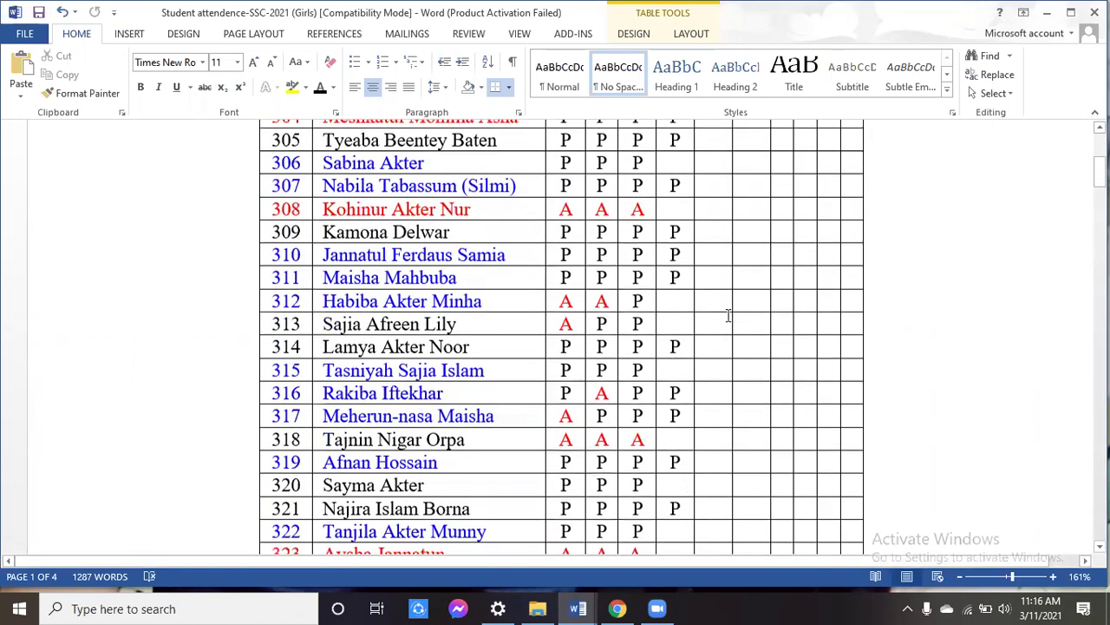
scroll(729, 315, "up", 5)
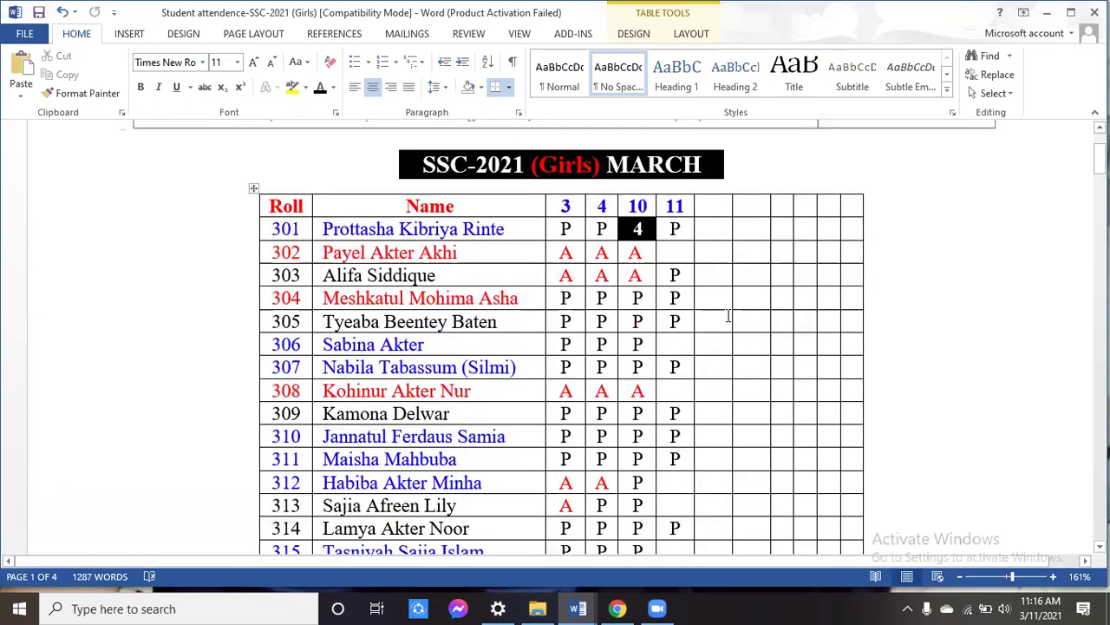
scroll(729, 315, "down", 2)
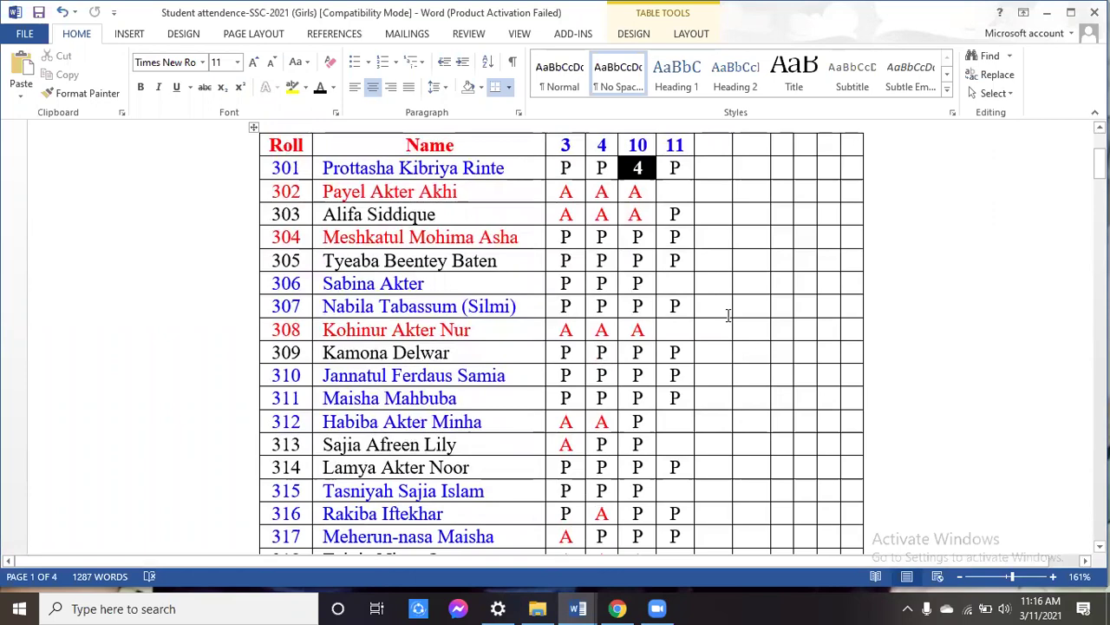
scroll(728, 315, "down", 6)
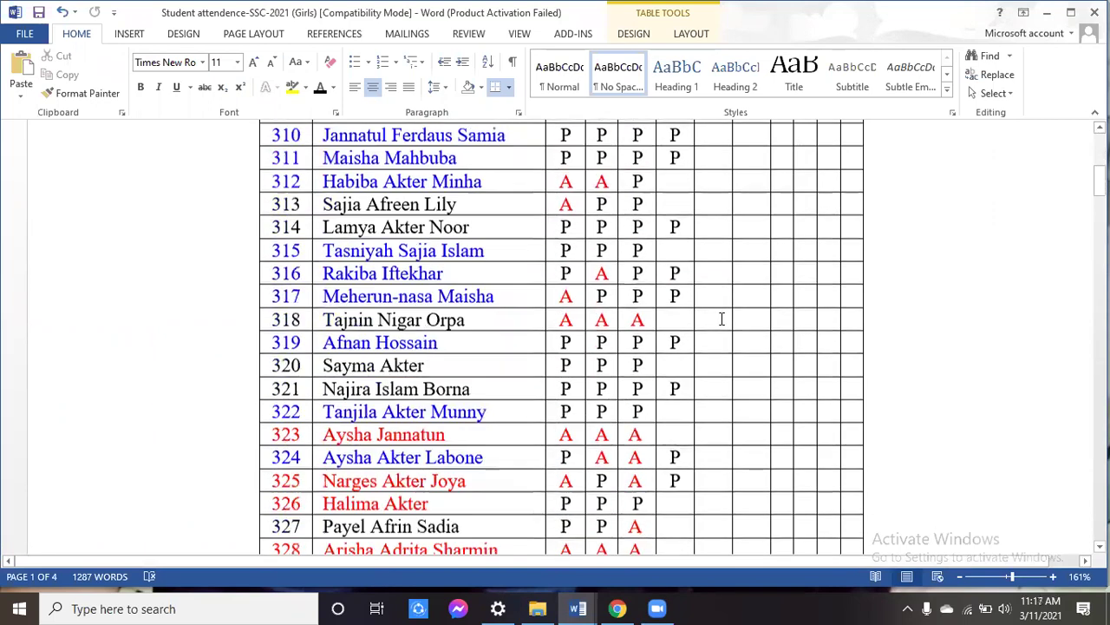
scroll(721, 319, "down", 10)
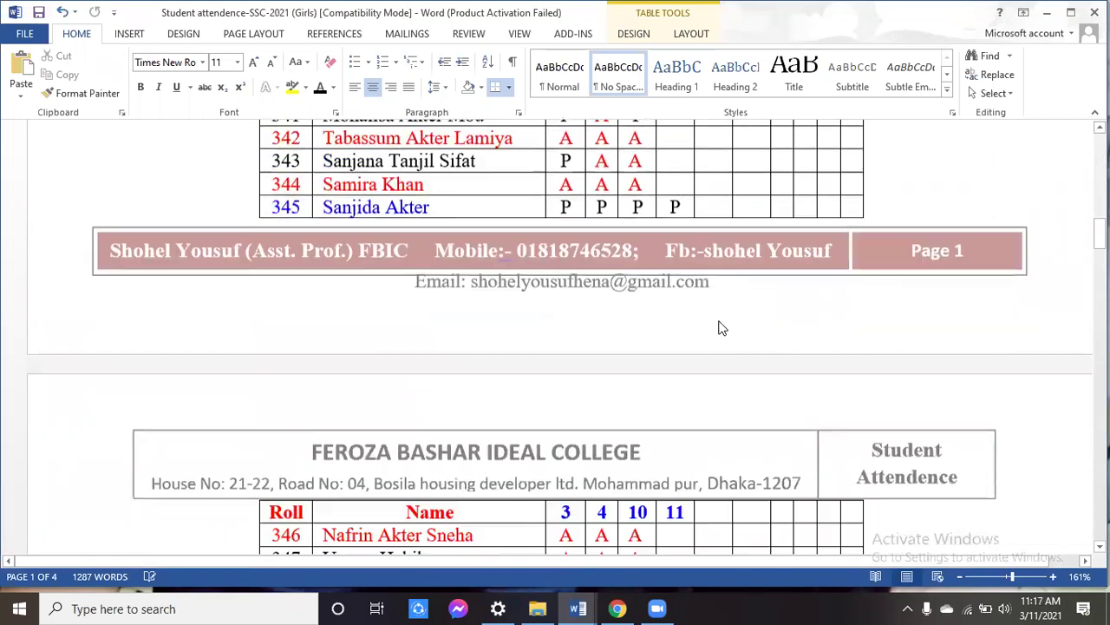
scroll(720, 322, "down", 5)
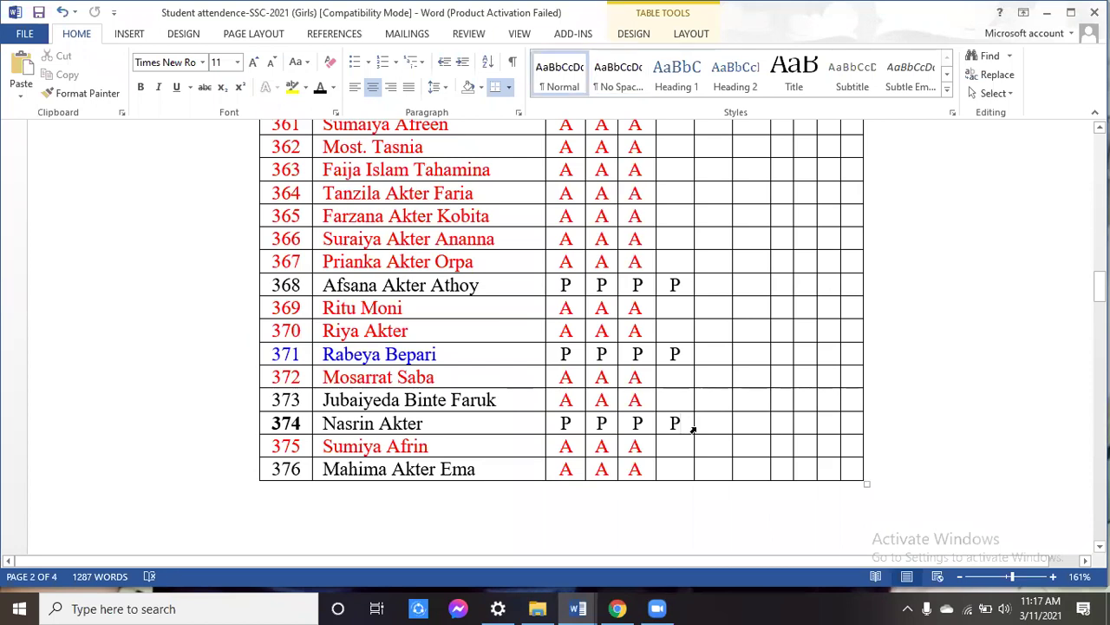
key("BackSpace")
type("-2")
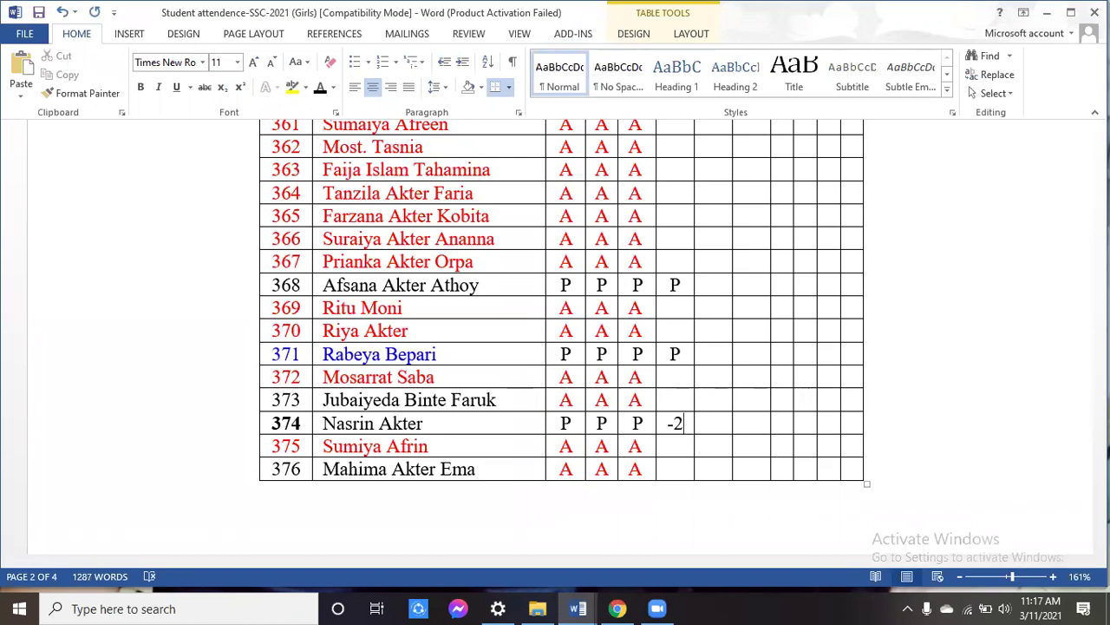
key("shift+Left")
key("shift+Left")
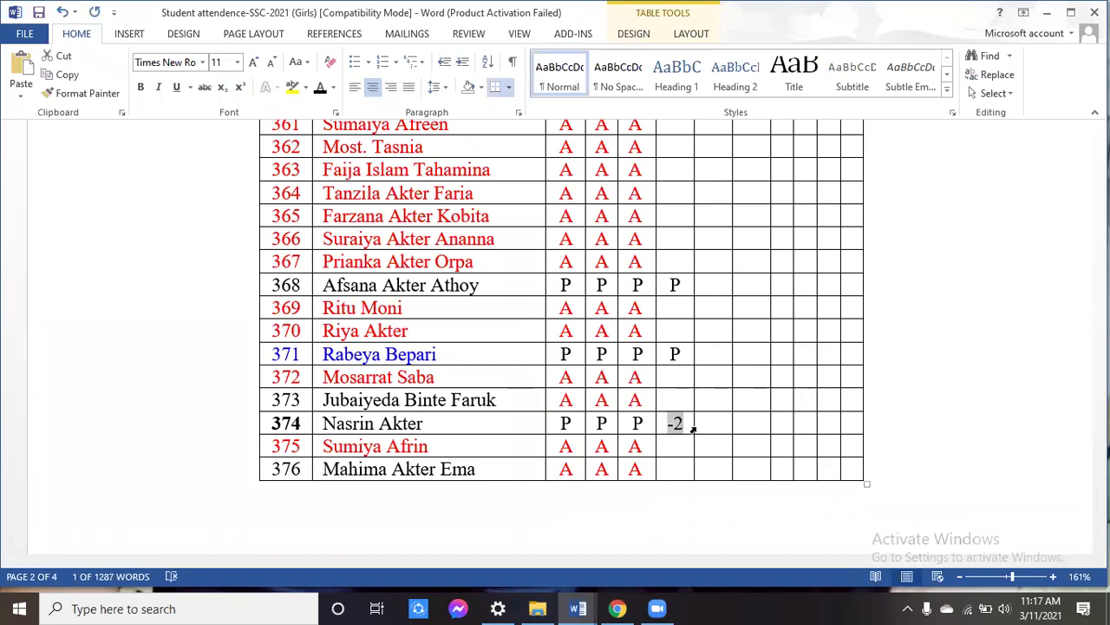
left_click(335, 88)
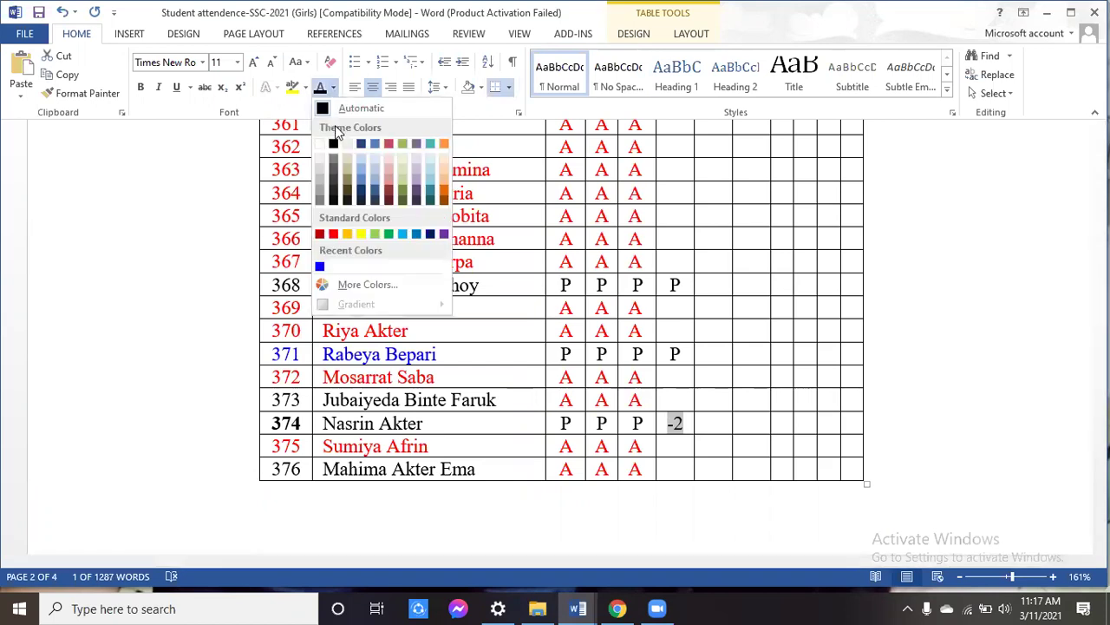
left_click(334, 234)
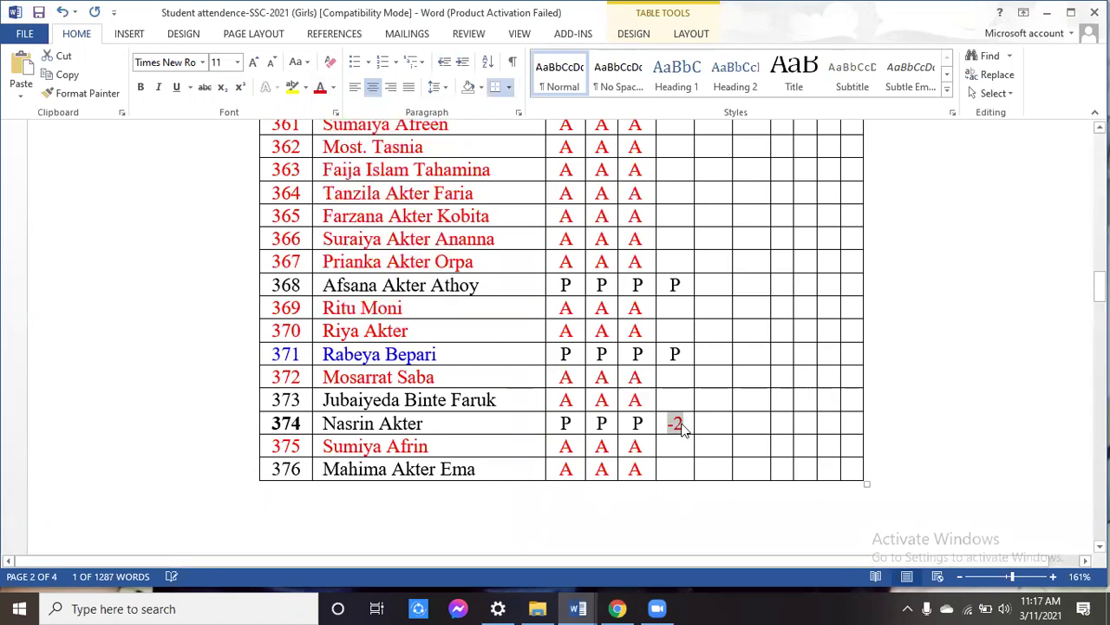
left_click(713, 418)
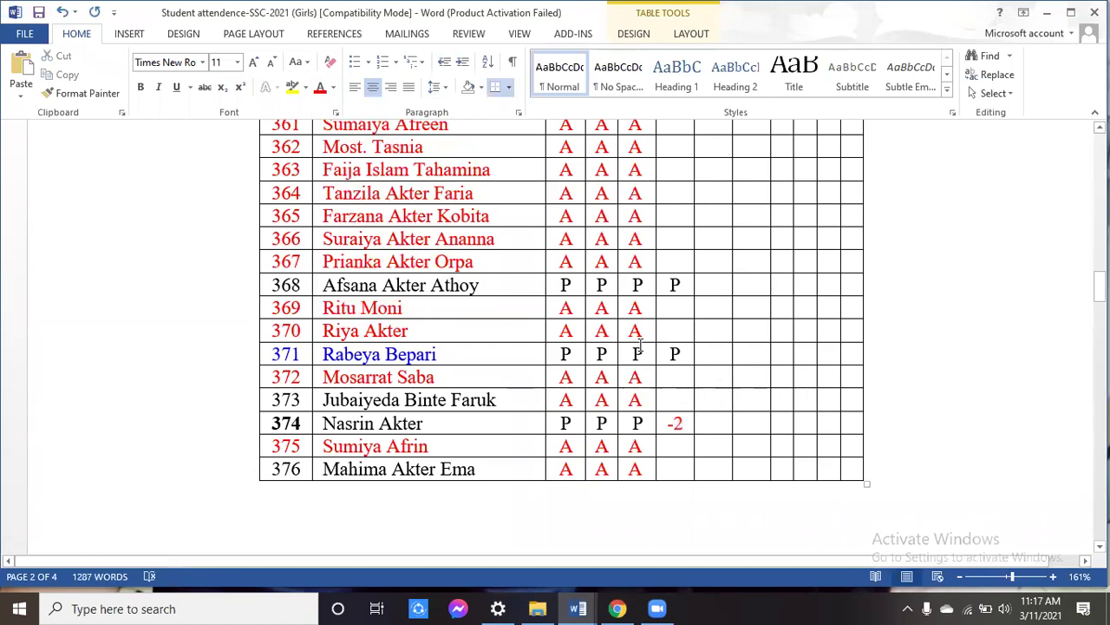
Step: Review the marks in the 11 column across both pages of the attendance table
scroll(628, 339, "up", 5)
scroll(628, 338, "up", 15)
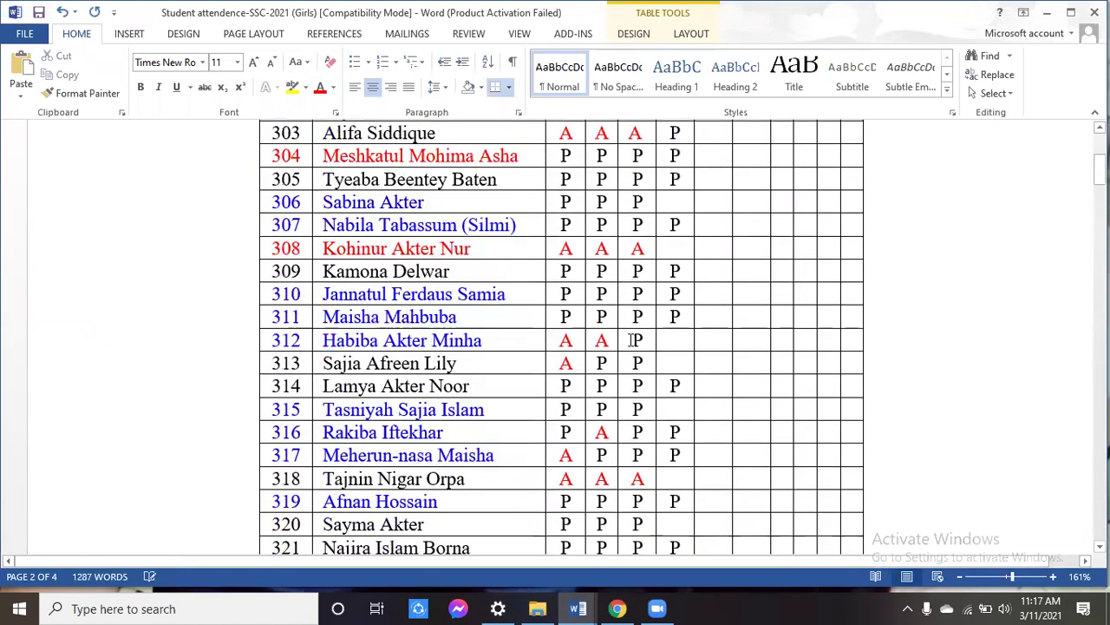
scroll(631, 339, "down", 3)
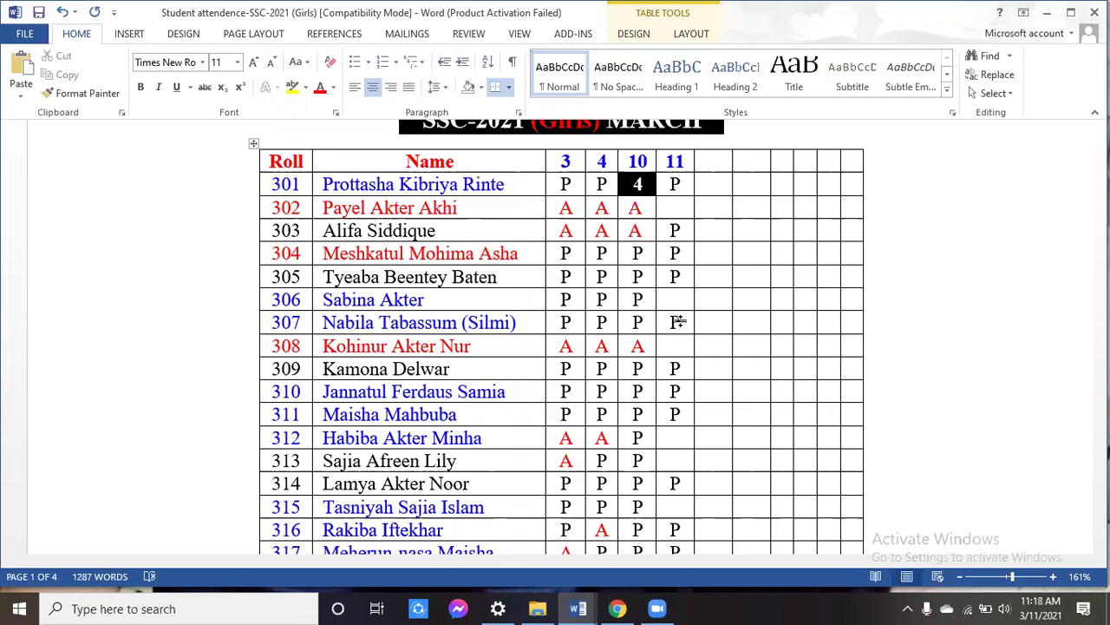
scroll(681, 322, "down", 8)
scroll(681, 322, "down", 20)
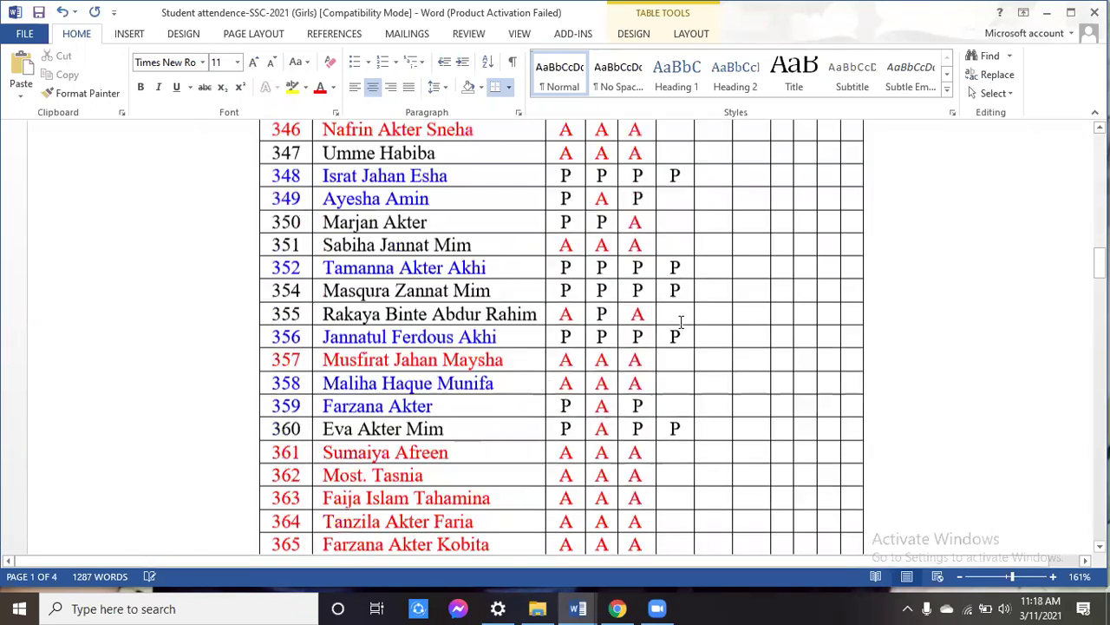
scroll(681, 322, "down", 1)
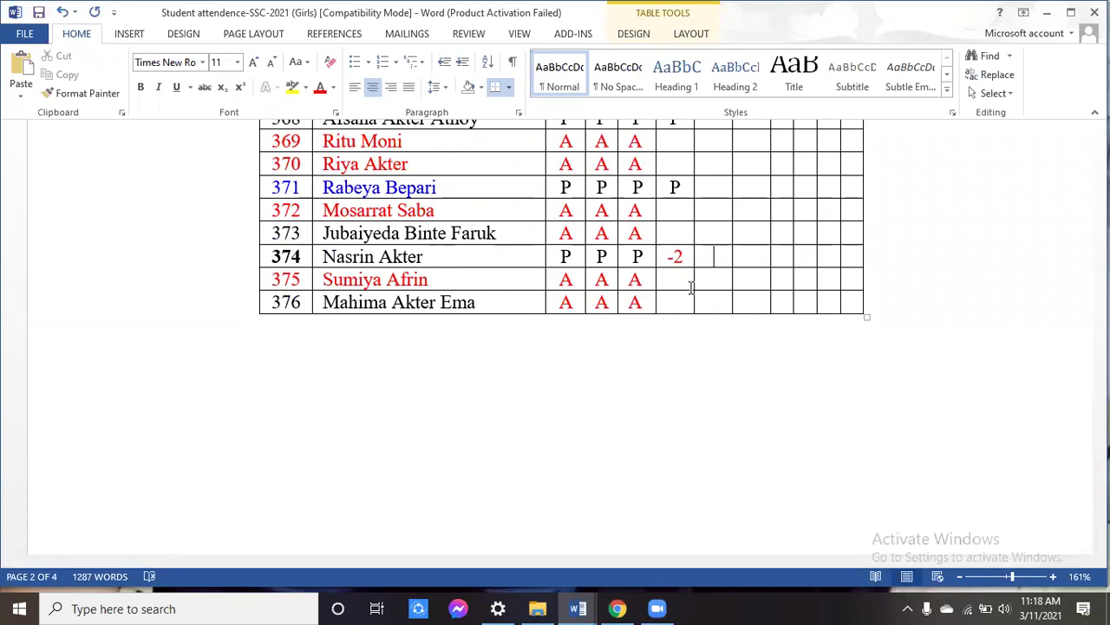
left_click(679, 187)
scroll(793, 247, "up", 6)
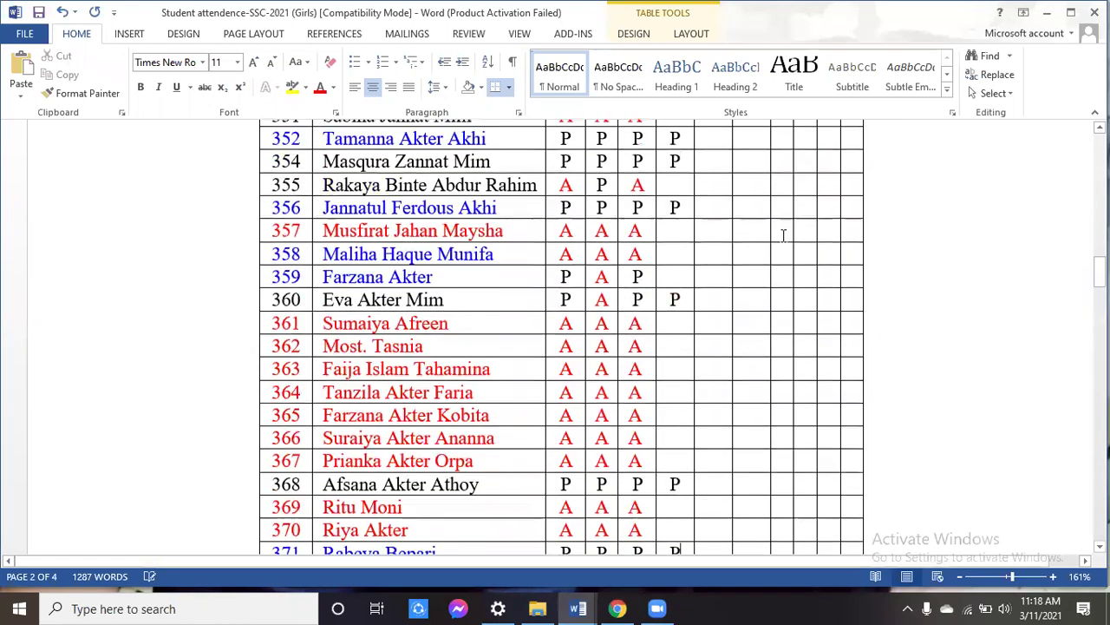
scroll(762, 226, "up", 10)
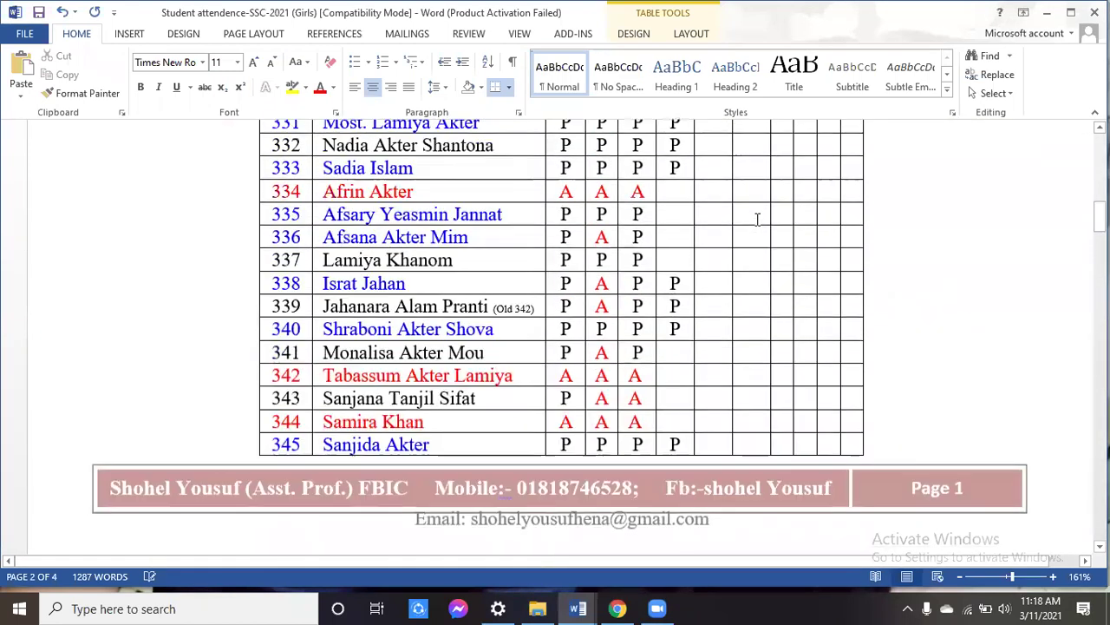
scroll(757, 219, "up", 9)
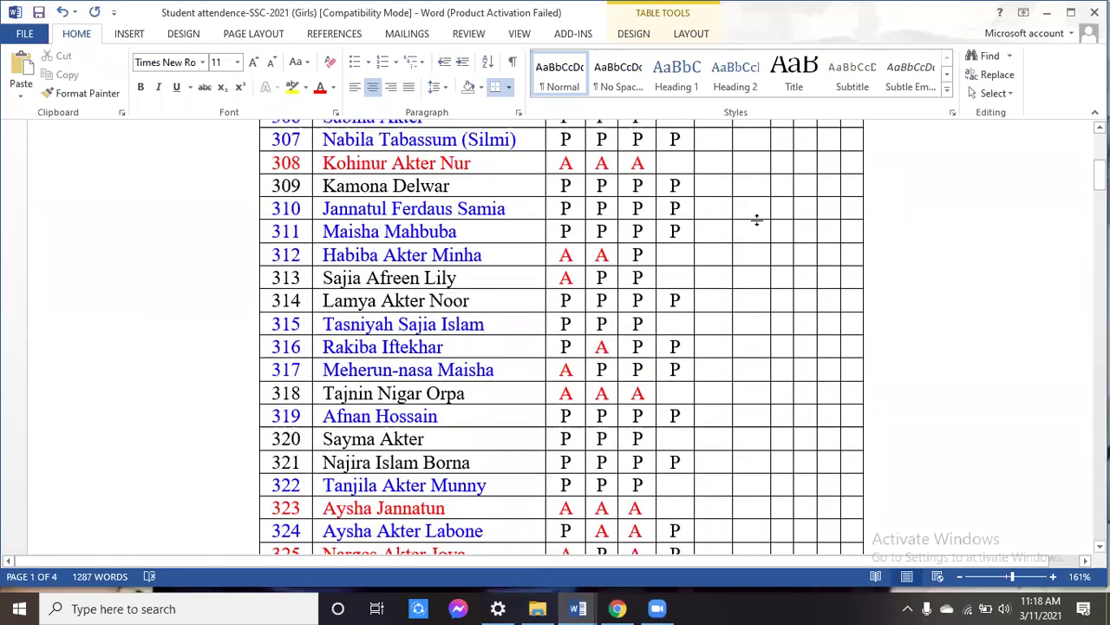
Step: Replace the P in the 11 column for roll 310 with -2 and colour it red
scroll(758, 220, "down", 6)
scroll(757, 219, "up", 1)
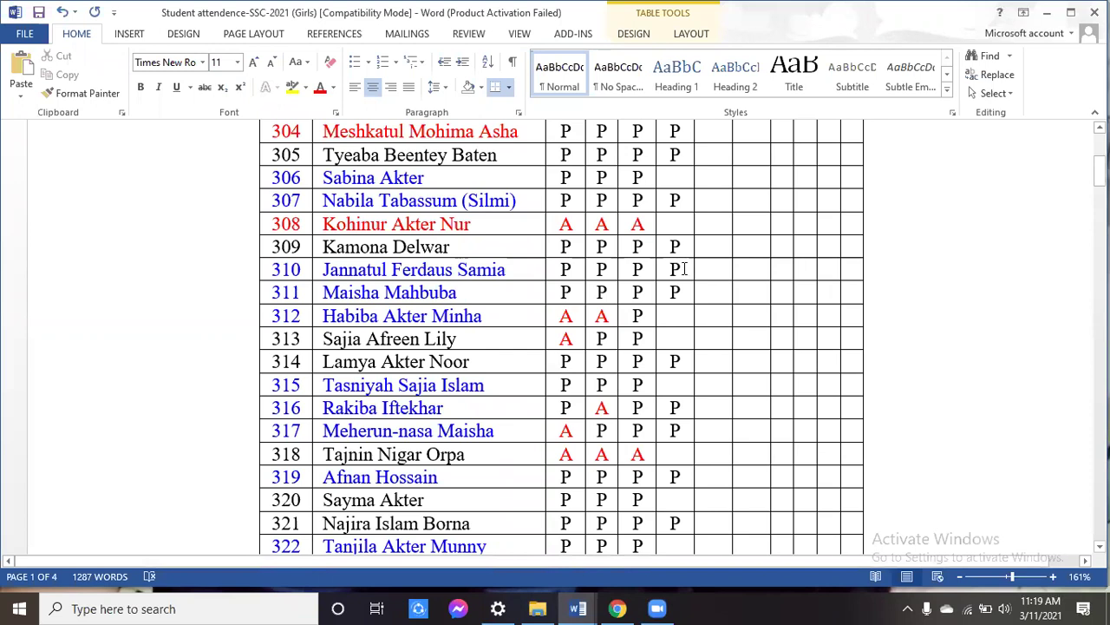
left_click(684, 269)
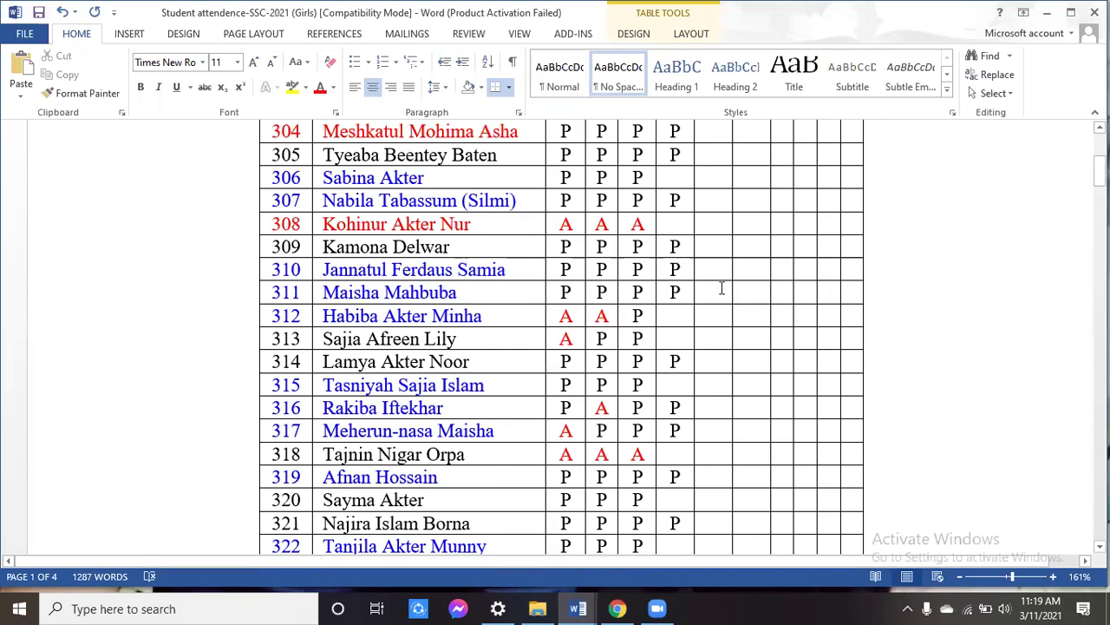
key("BackSpace")
type("-2")
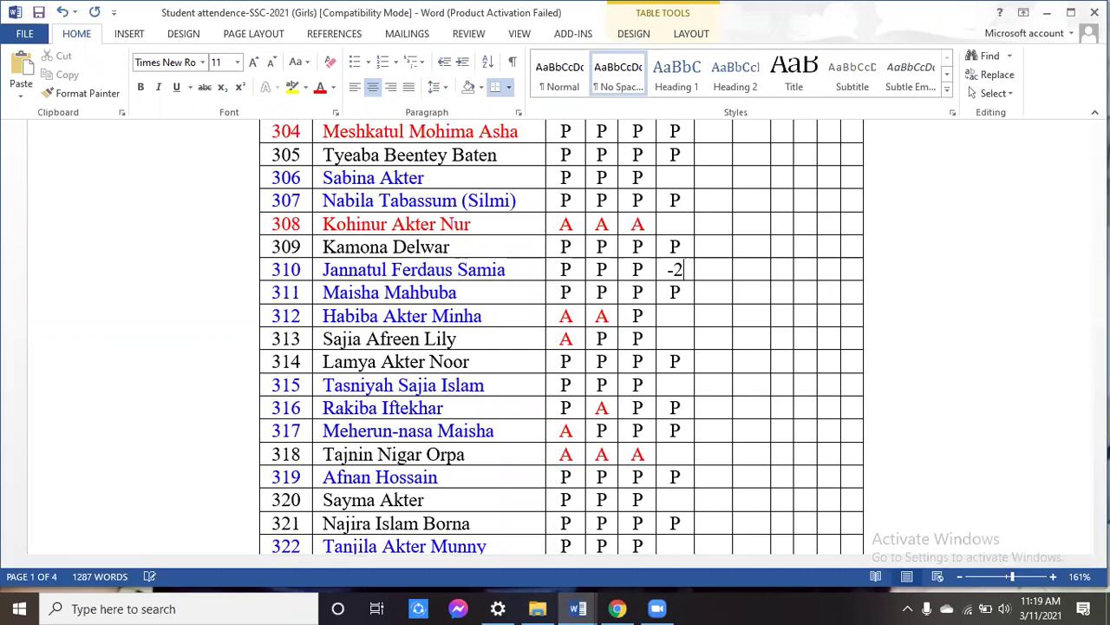
key("shift+Left")
key("shift+Left")
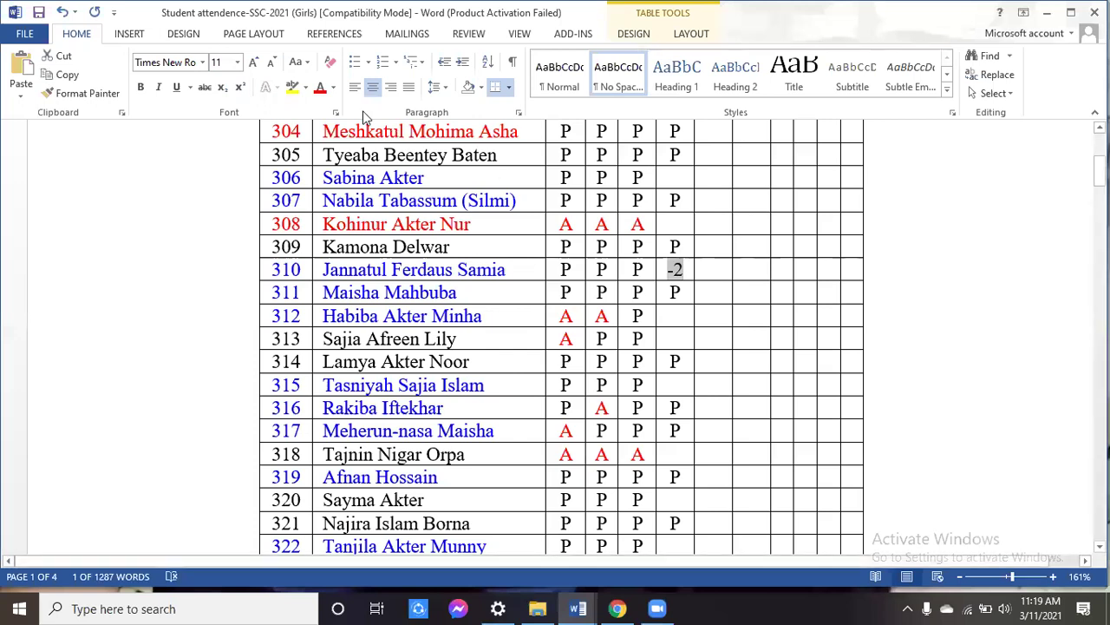
left_click(320, 89)
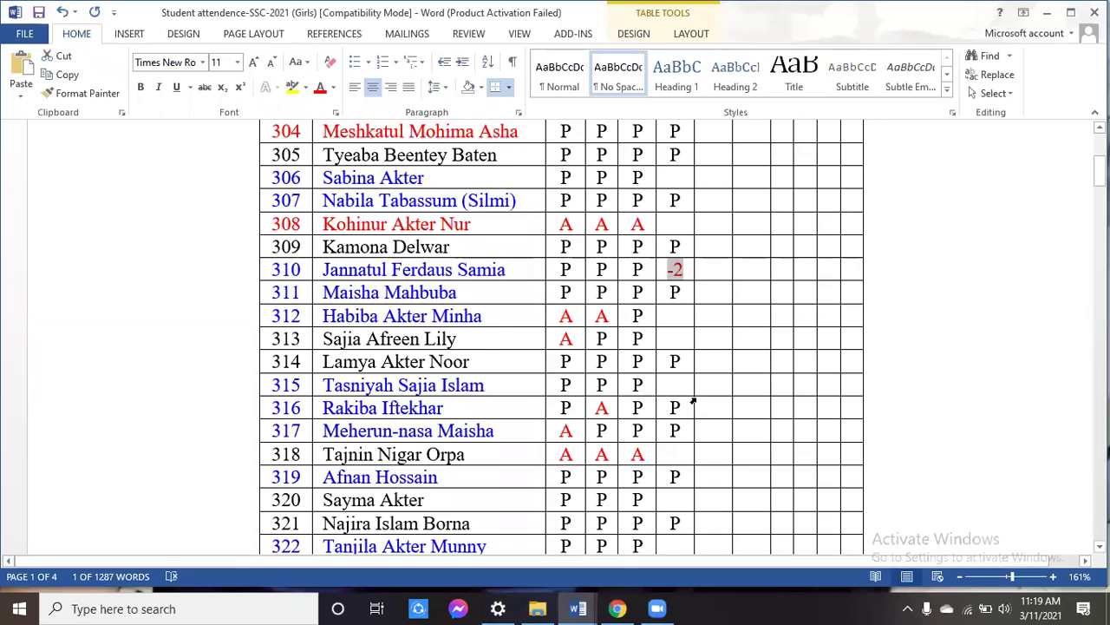
left_click(727, 357)
Step: Enter P in the 11 column for roll 322 and select the mark of roll 316 in that column
scroll(727, 358, "down", 3)
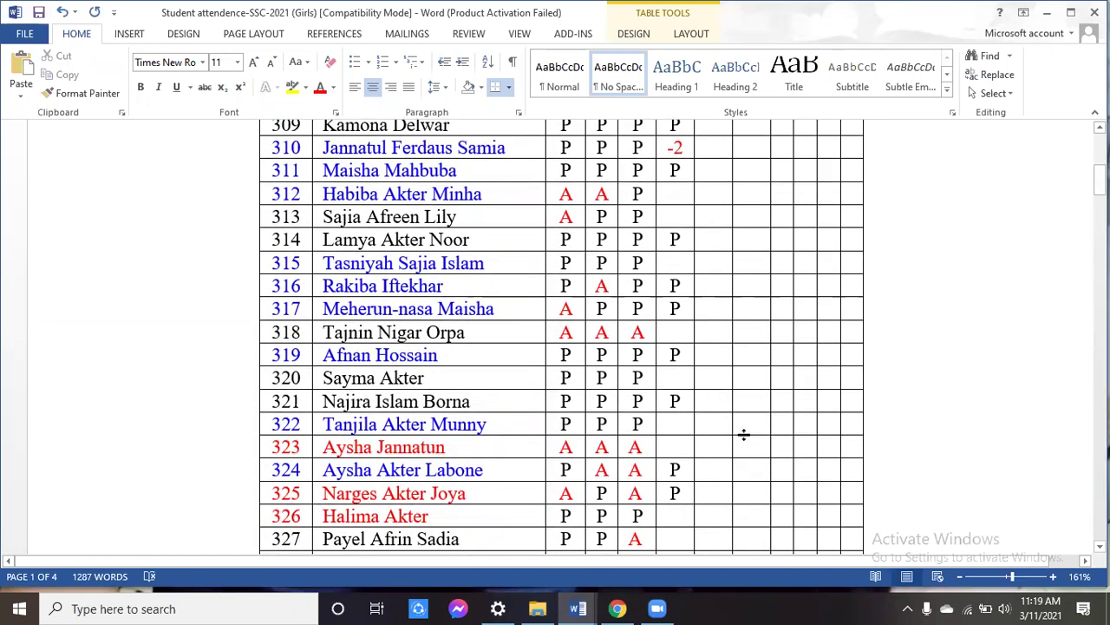
type("P")
left_click_drag(681, 285, 665, 285)
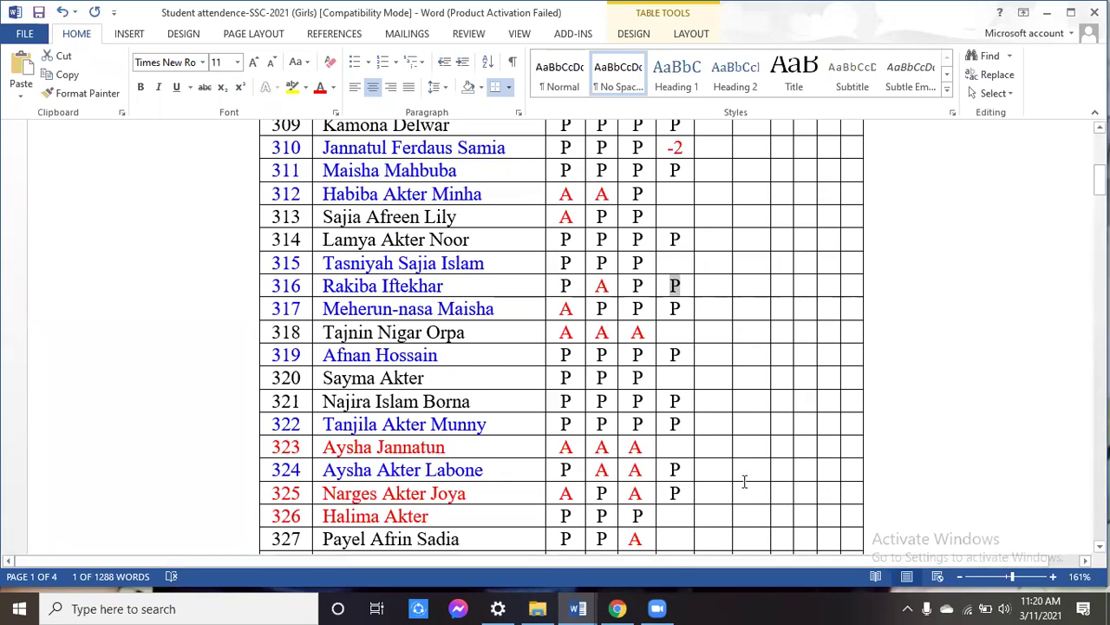
Step: View the SSC-2021 (Accounting) document at Problem for study-2 and return to the Student attendence-SSC-2021 (Girls) document
left_click(581, 607)
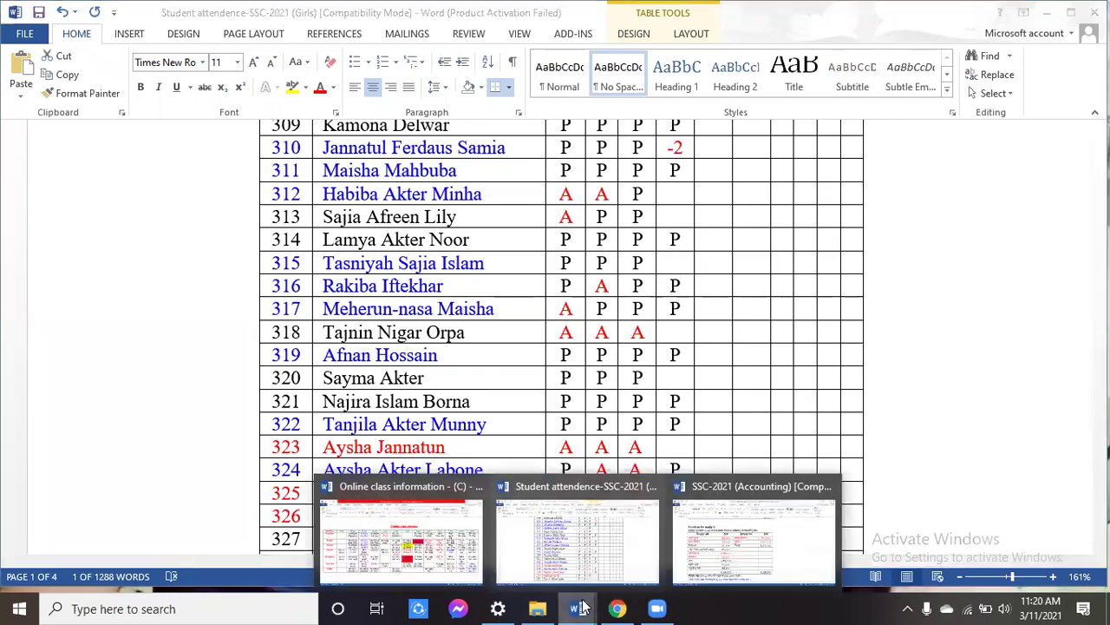
left_click(747, 562)
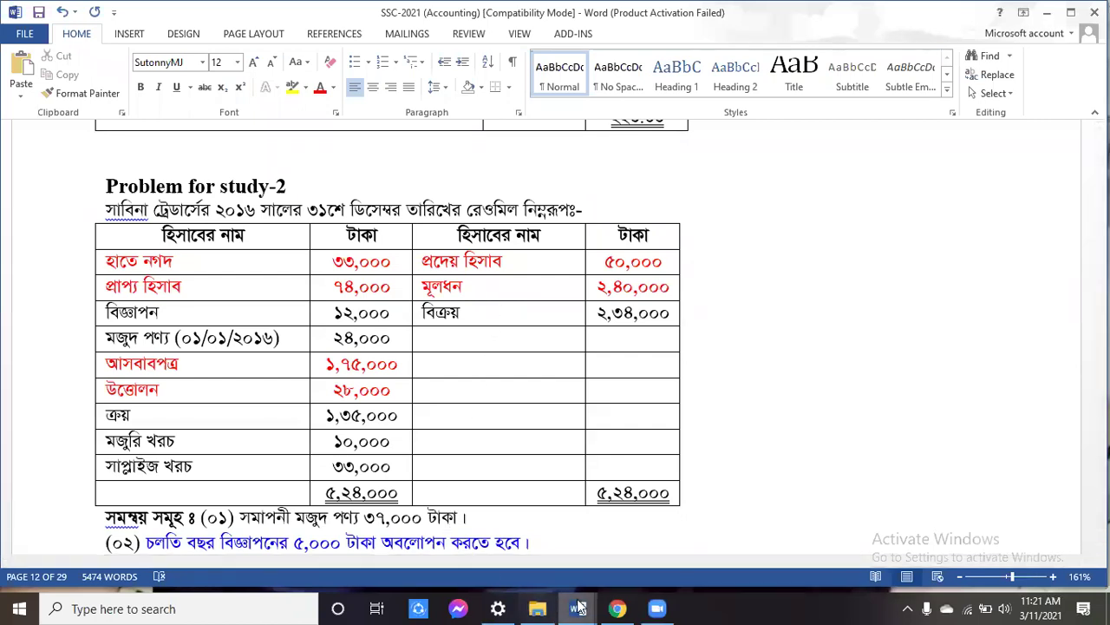
mouse_move(578, 609)
left_click(596, 564)
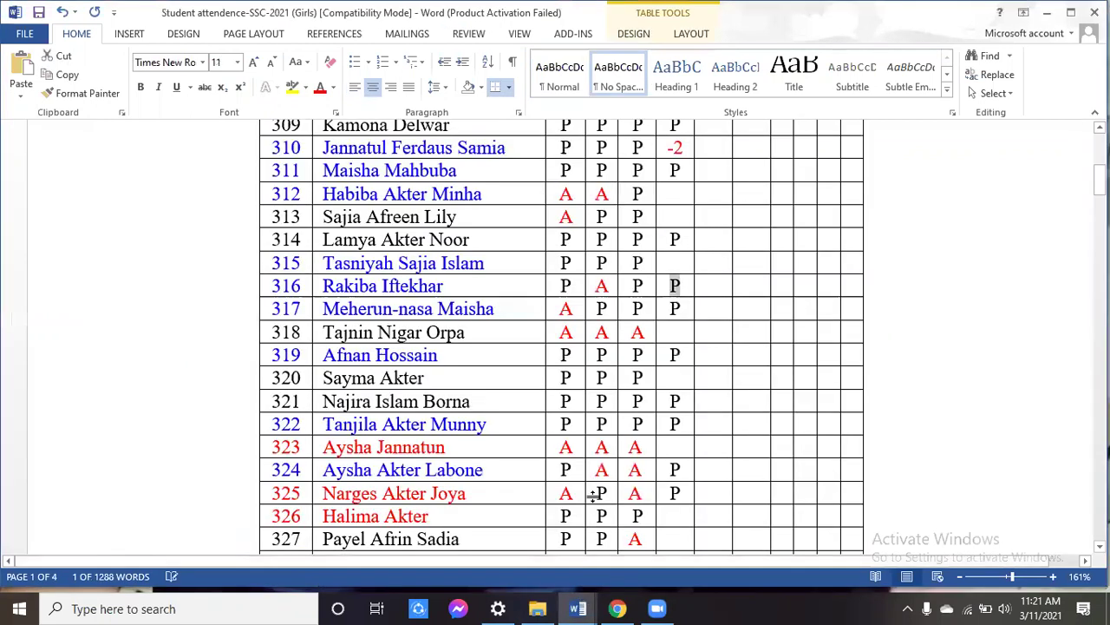
Step: Enter P in the 11 column for roll 376 and check the marks in the rows above it
scroll(598, 484, "down", 15)
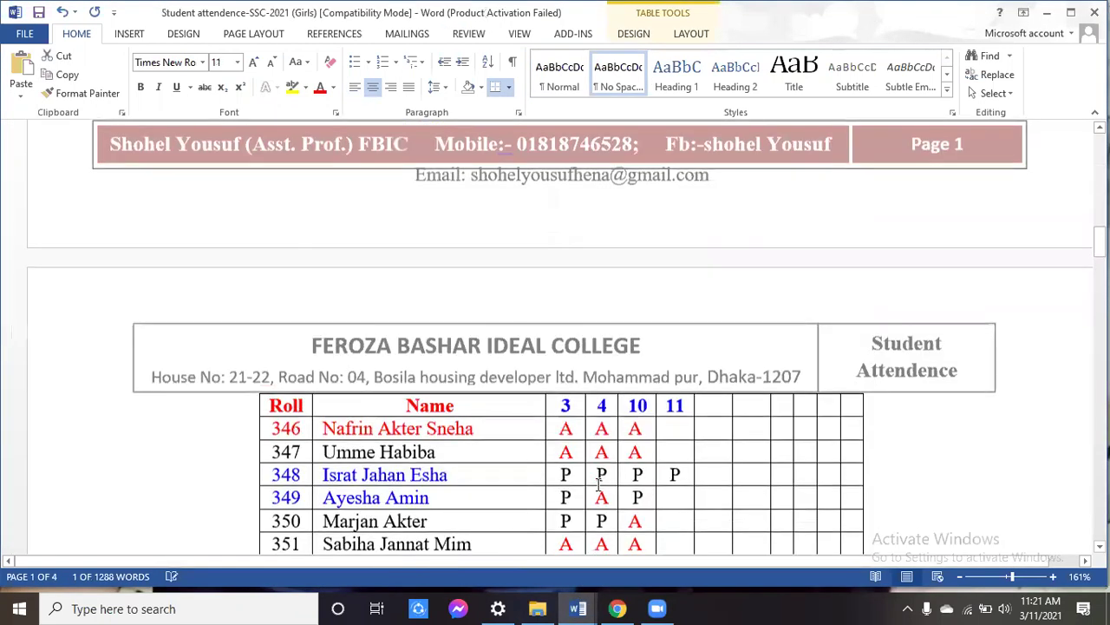
scroll(599, 484, "down", 6)
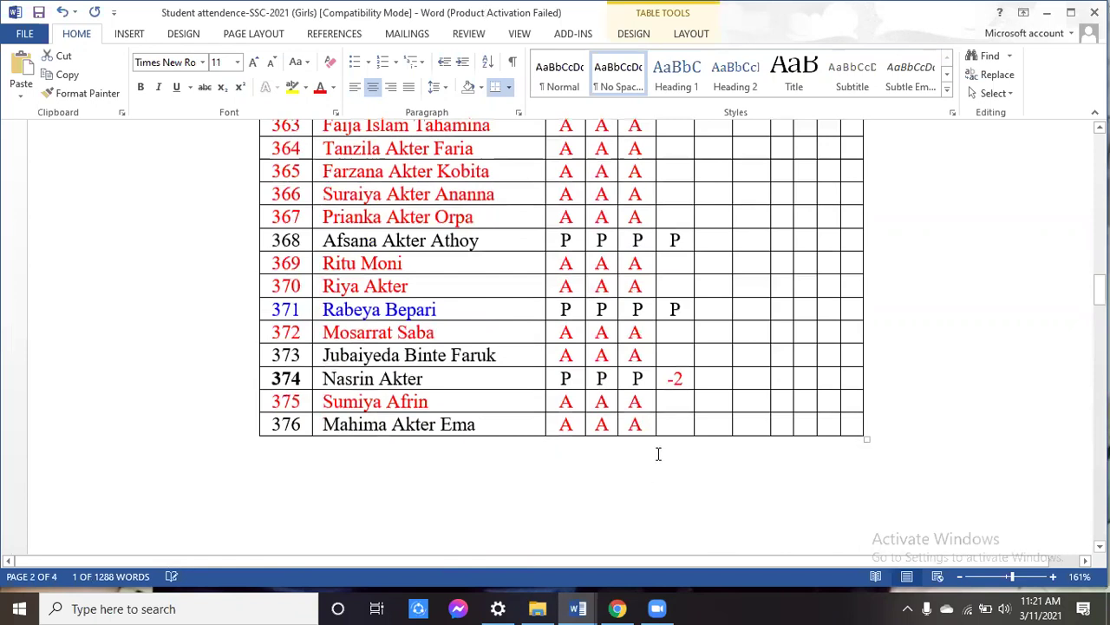
left_click(676, 424)
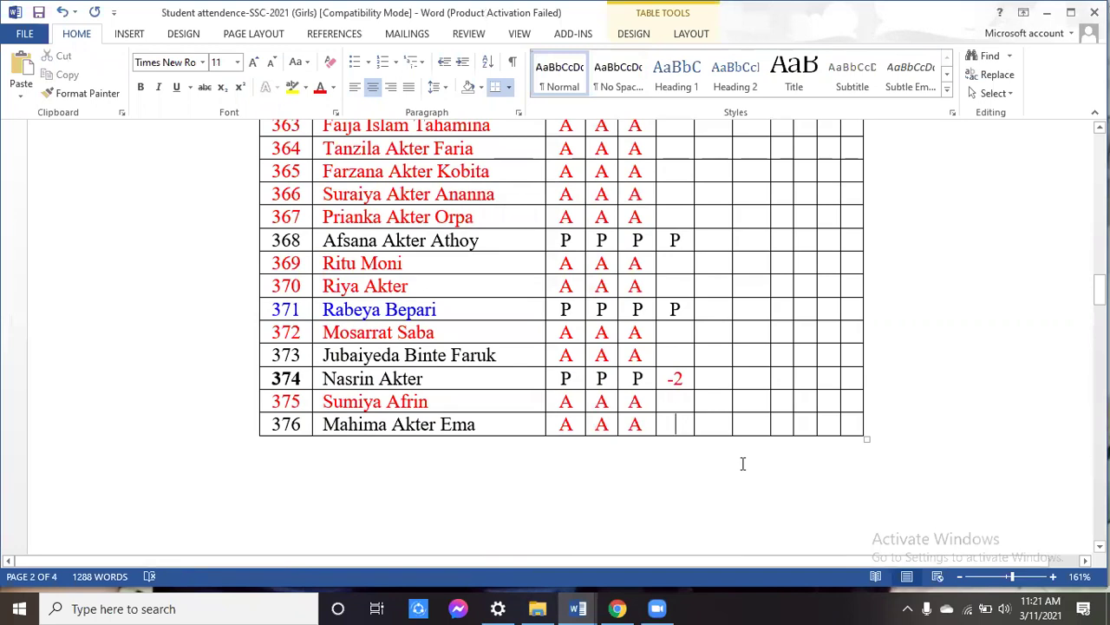
type("P")
scroll(731, 311, "up", 5)
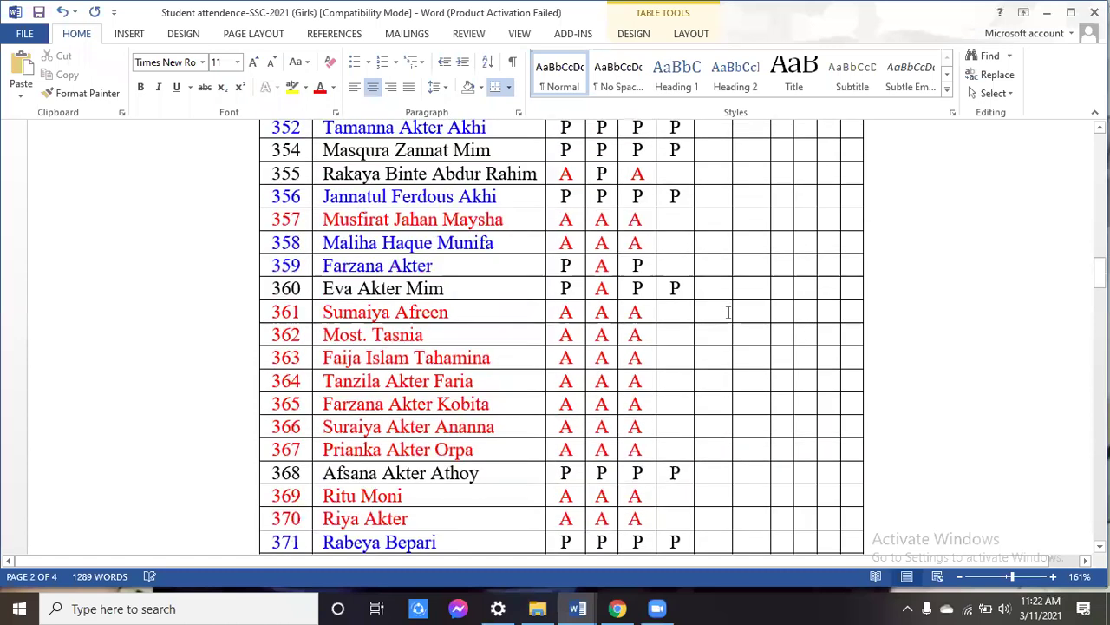
scroll(727, 312, "up", 10)
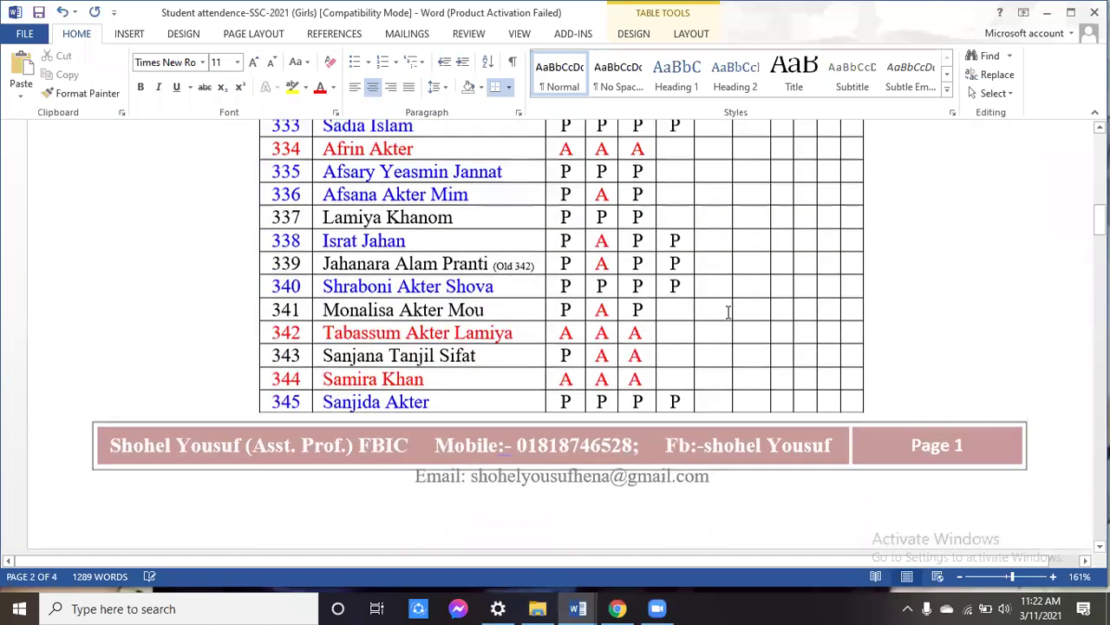
scroll(728, 313, "up", 2)
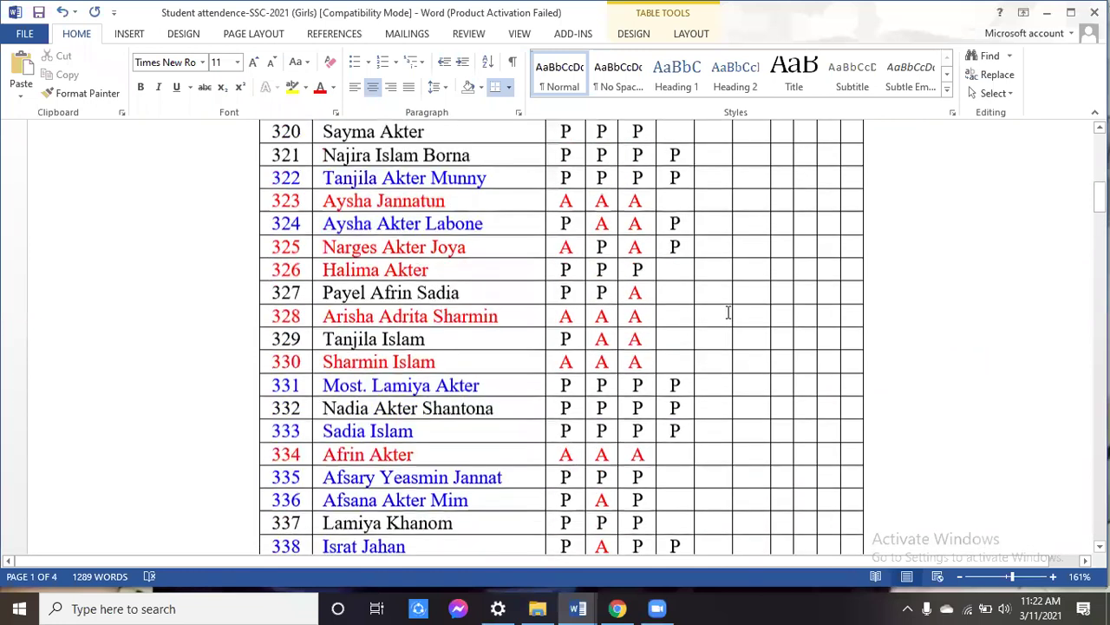
Step: View Problem for study-2 and its adjustments 01 to 06 in the SSC-2021 (Accounting) document
left_click(597, 602)
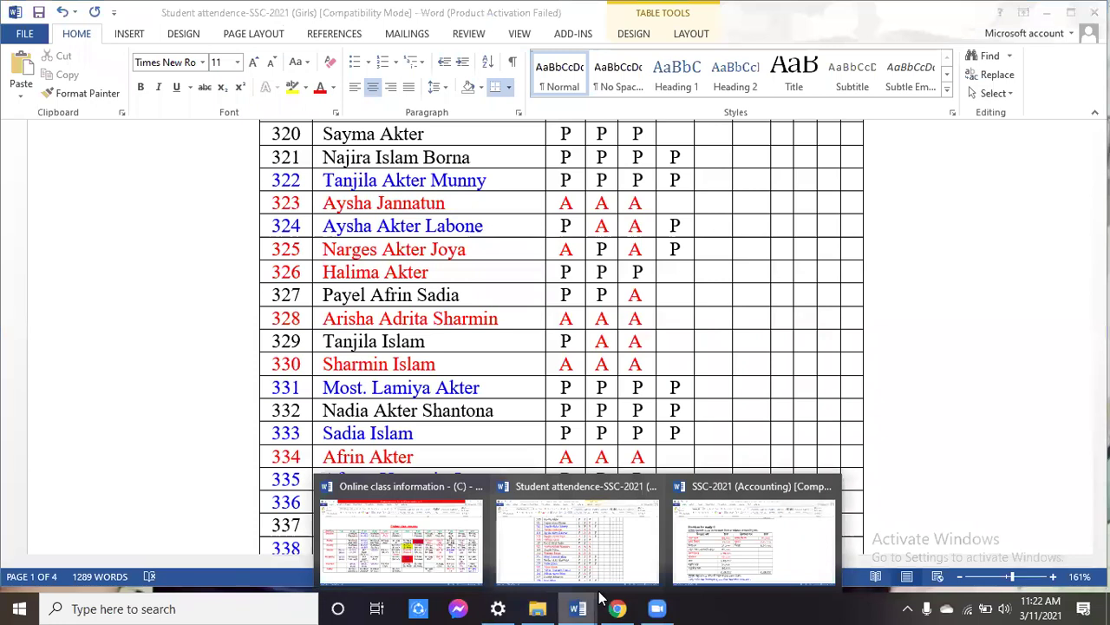
left_click(771, 569)
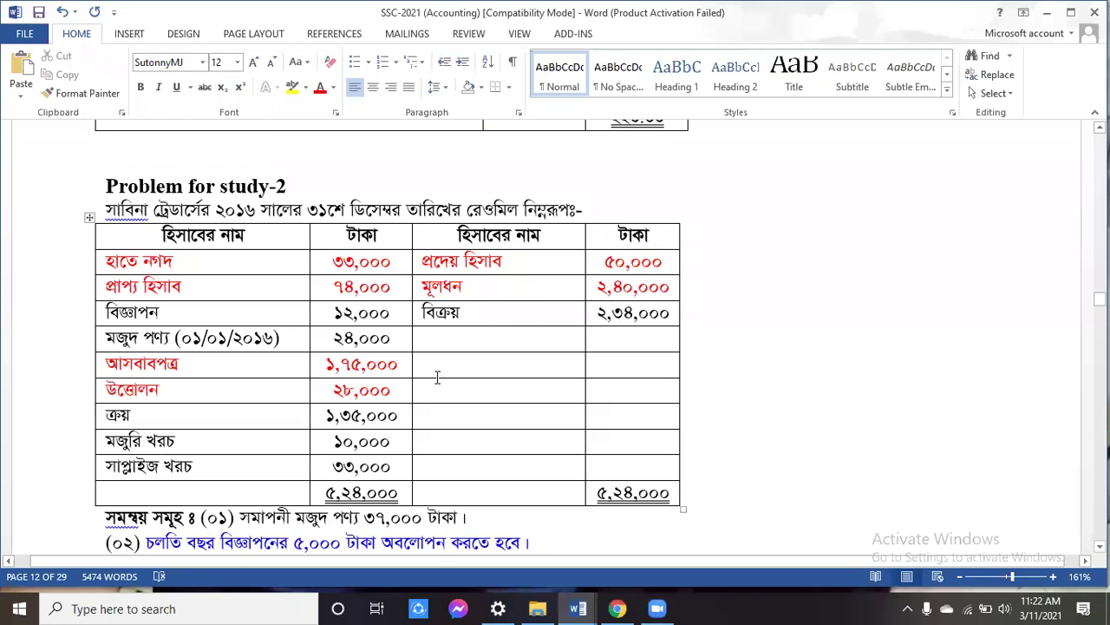
scroll(437, 376, "down", 5)
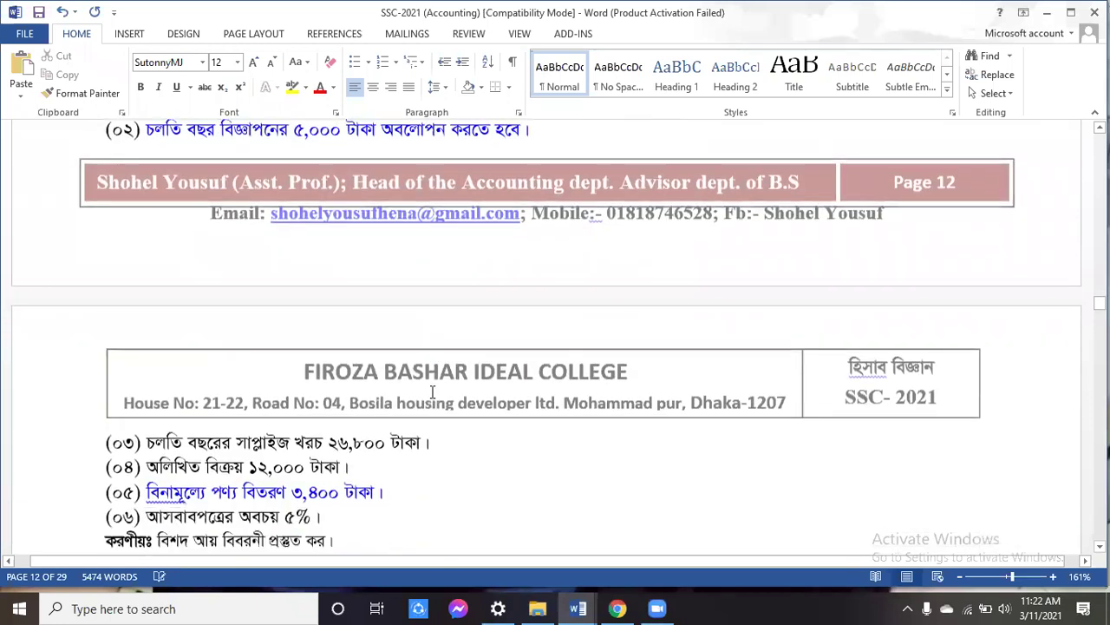
scroll(432, 392, "down", 1)
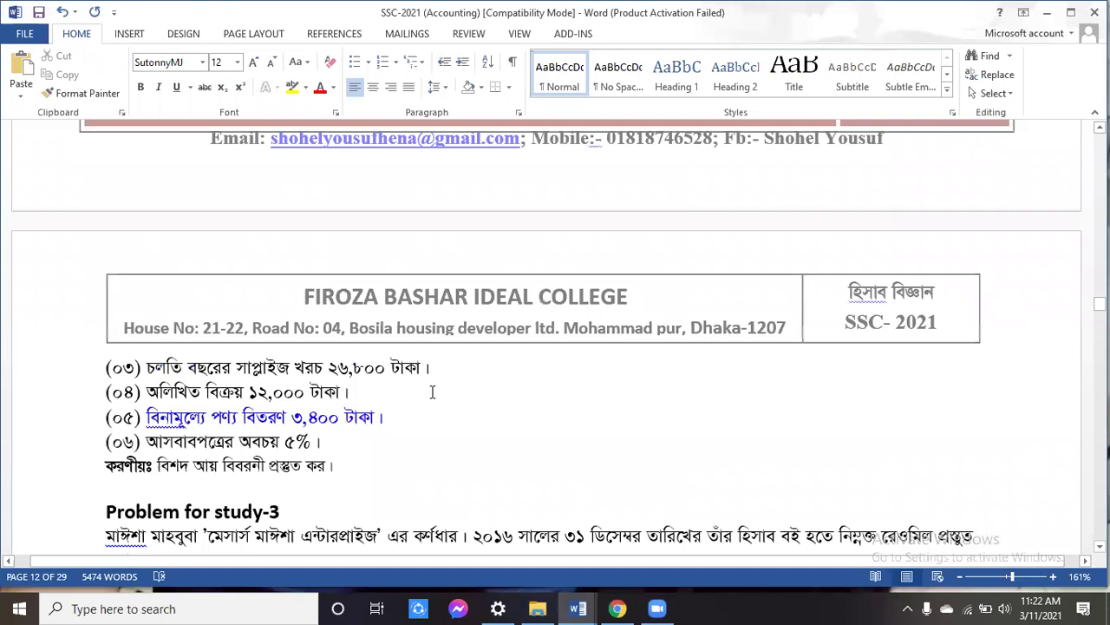
scroll(432, 392, "up", 3)
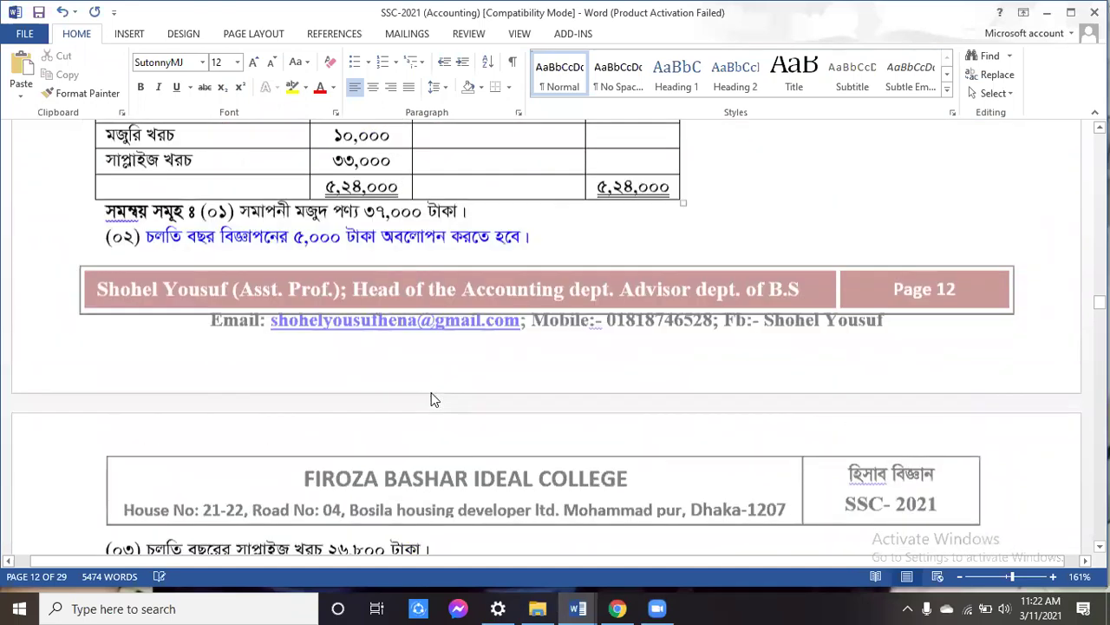
scroll(431, 392, "up", 3)
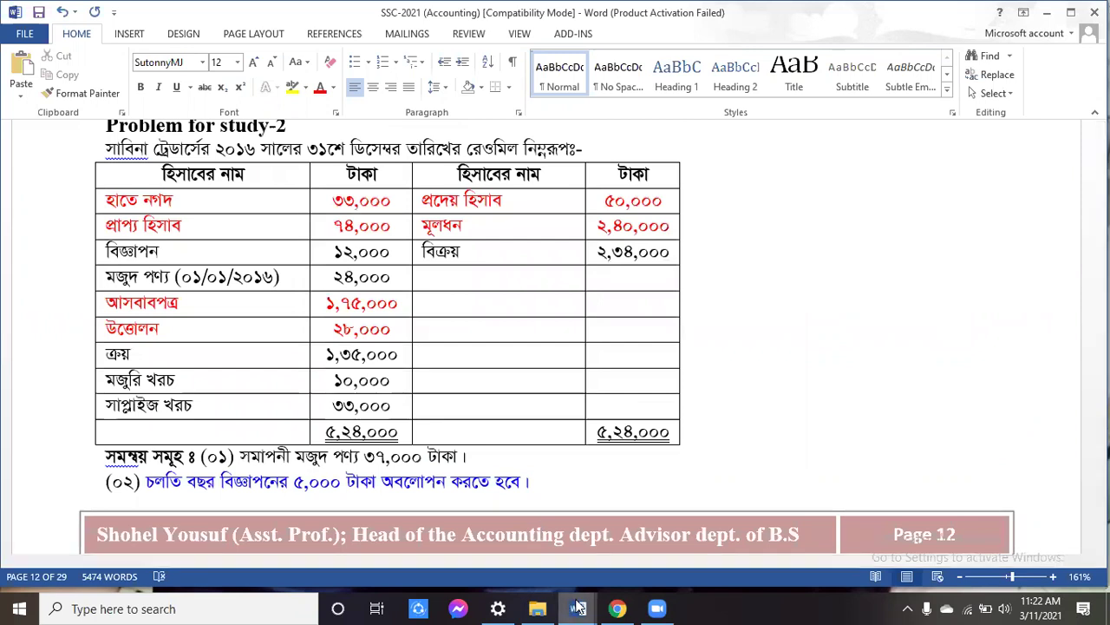
mouse_move(579, 607)
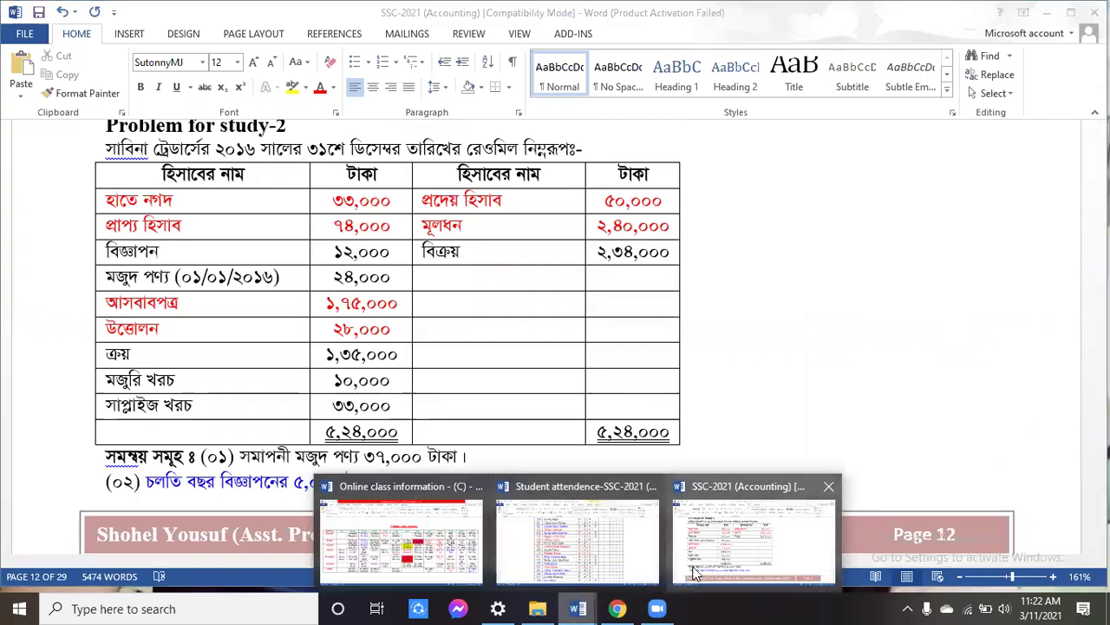
Step: Switch to Messenger, maximize it, and open the first answer photo from roll 316 in the FBIC SSC 2021 BS GIRLS chat
left_click(460, 610)
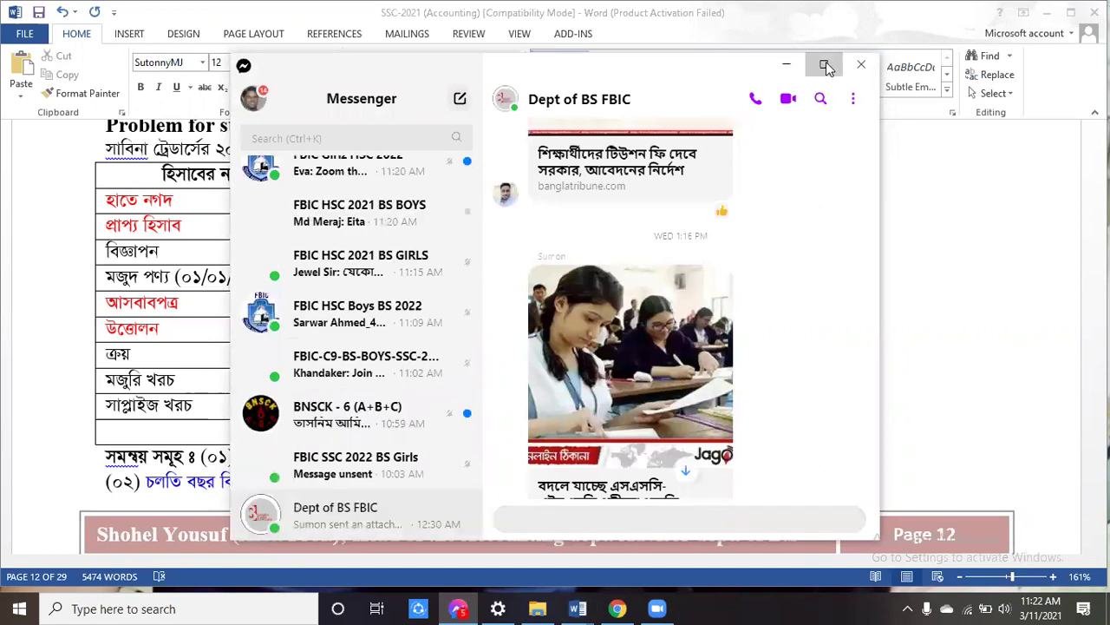
left_click(825, 67)
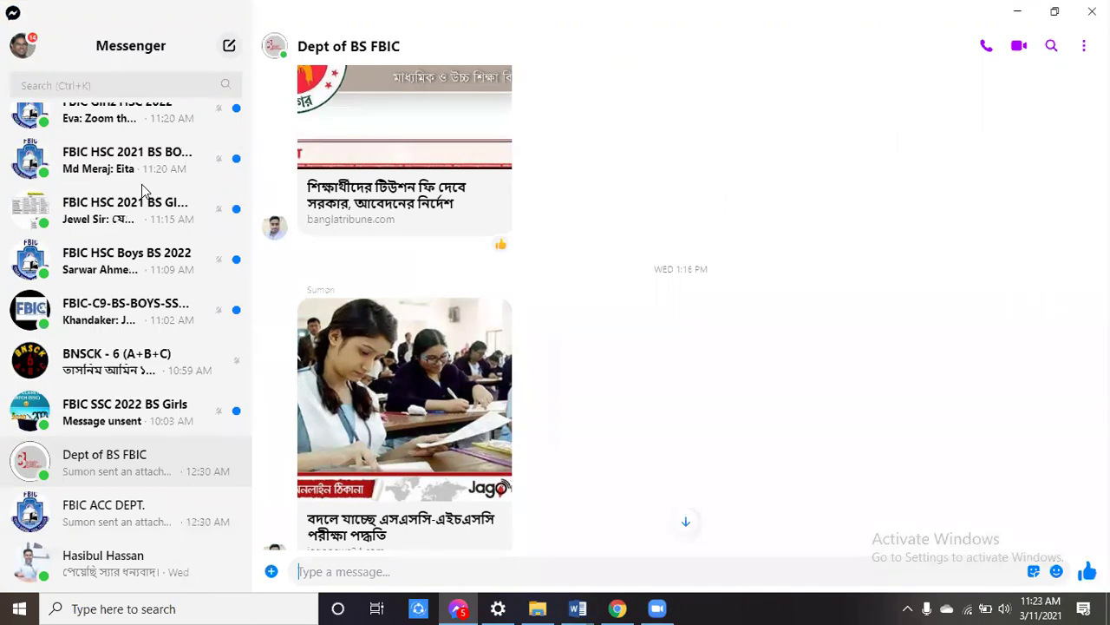
left_click(142, 184)
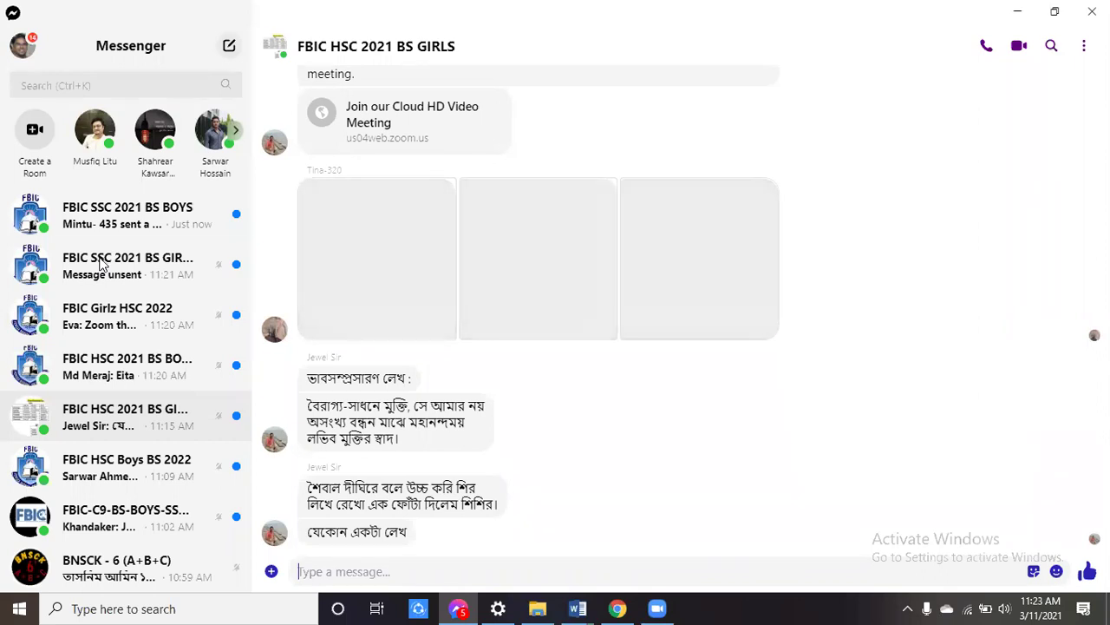
left_click(99, 264)
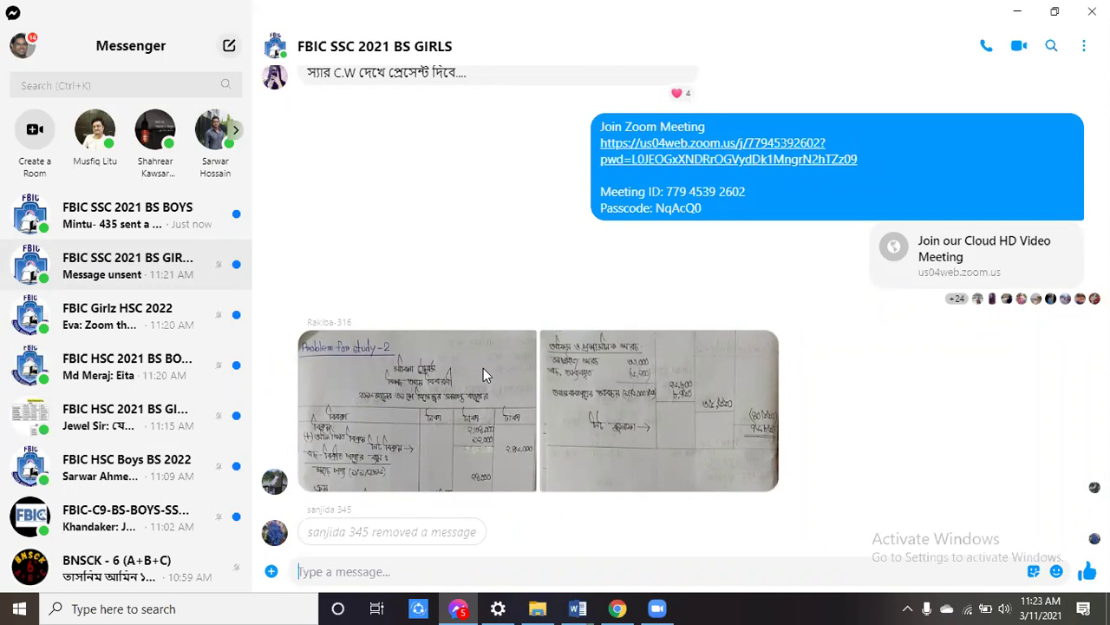
left_click(483, 369)
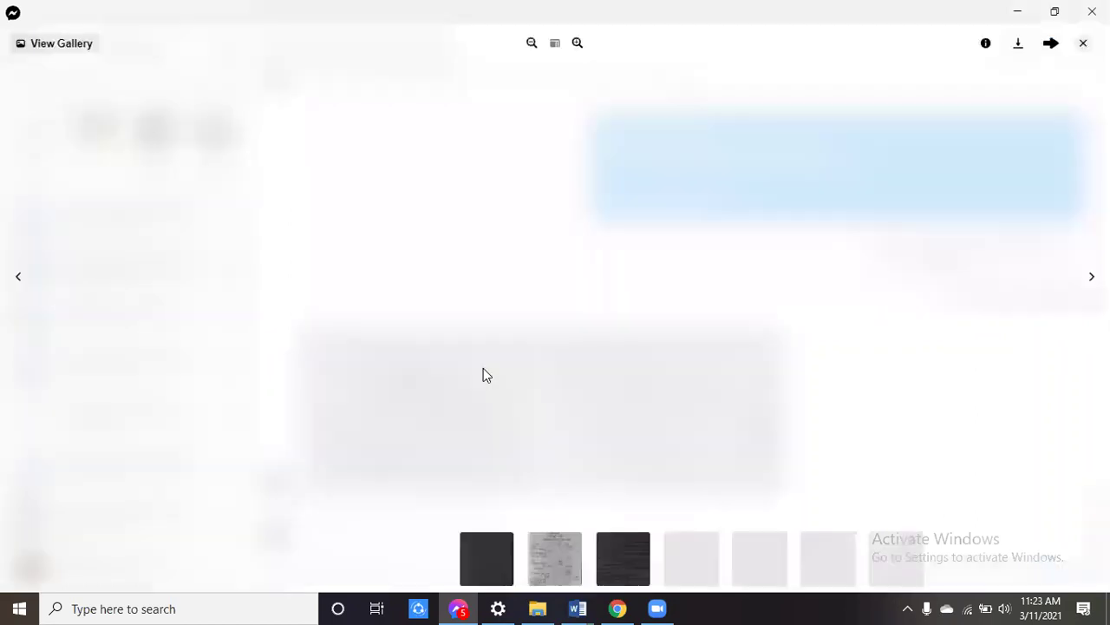
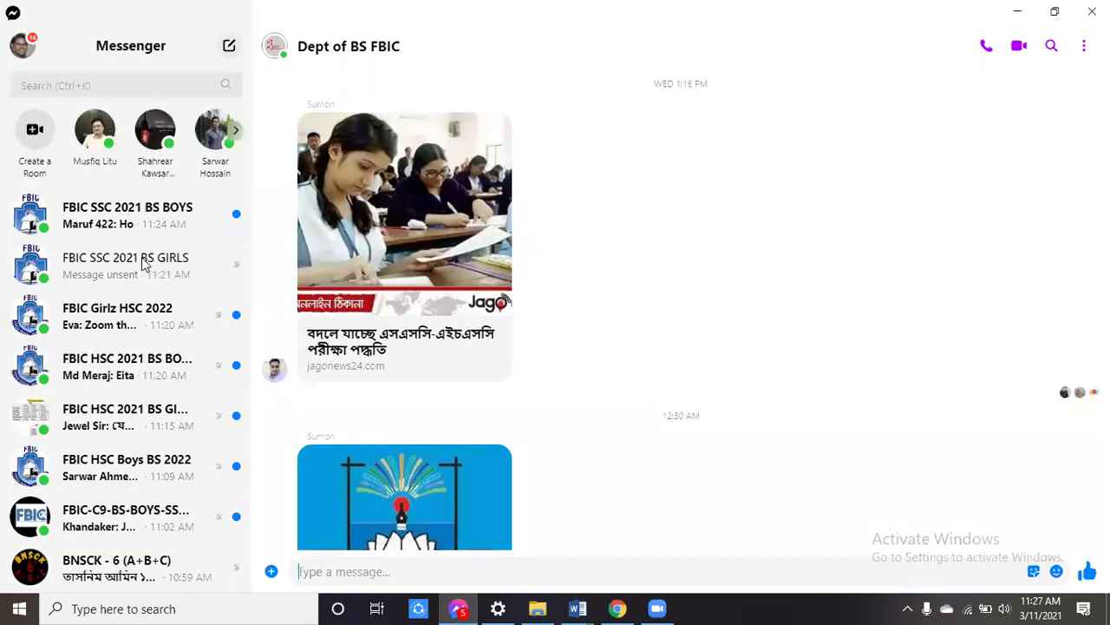
Step: Reopen roll 316's first Problem for study-2 photo from the FBIC SSC 2021 BS GIRLS chat and examine its sales section enlarged
left_click(145, 265)
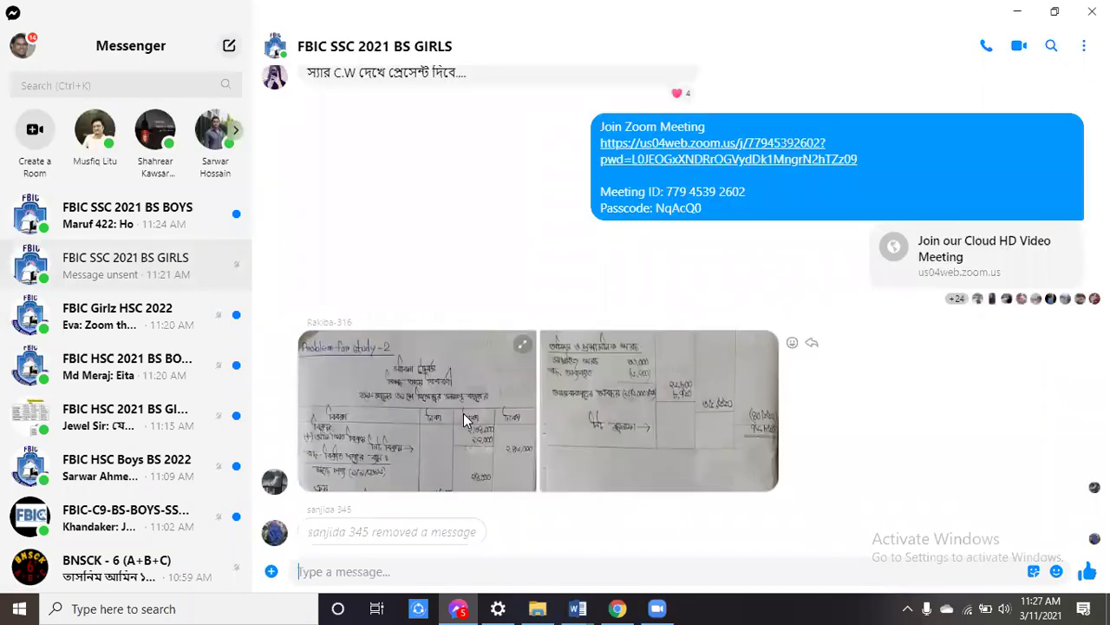
left_click(463, 412)
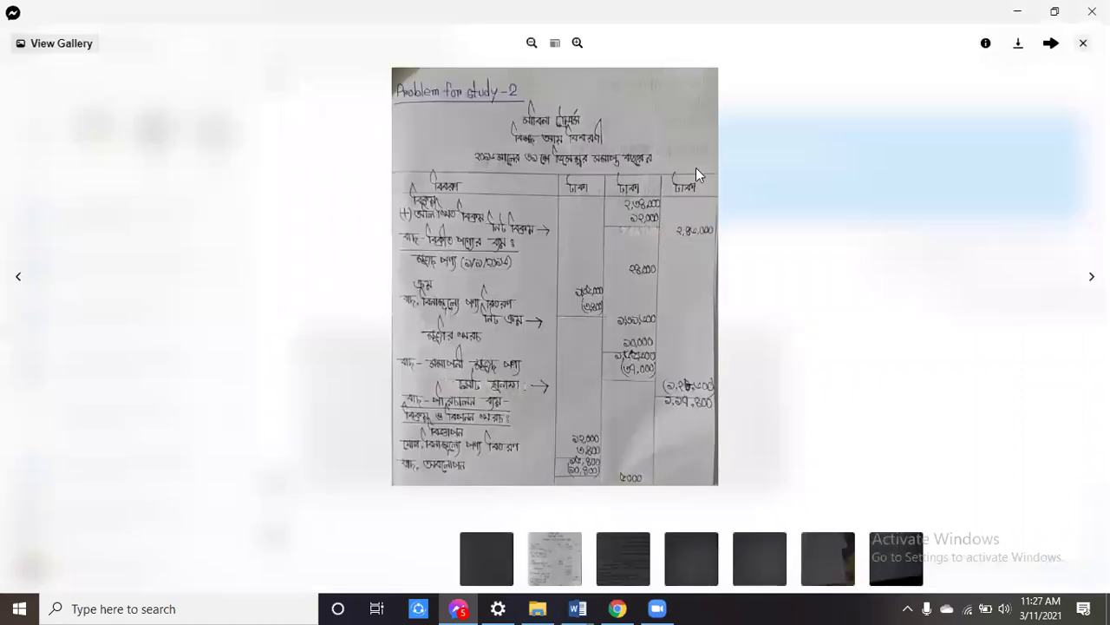
left_click(577, 44)
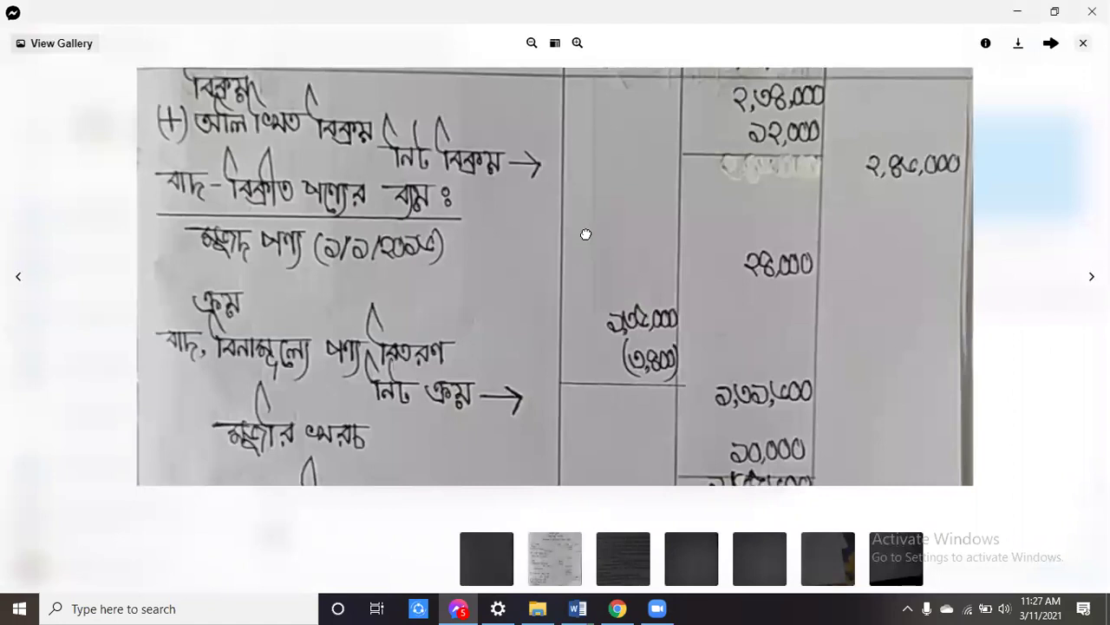
scroll(580, 237, "up", 1)
scroll(578, 244, "up", 1)
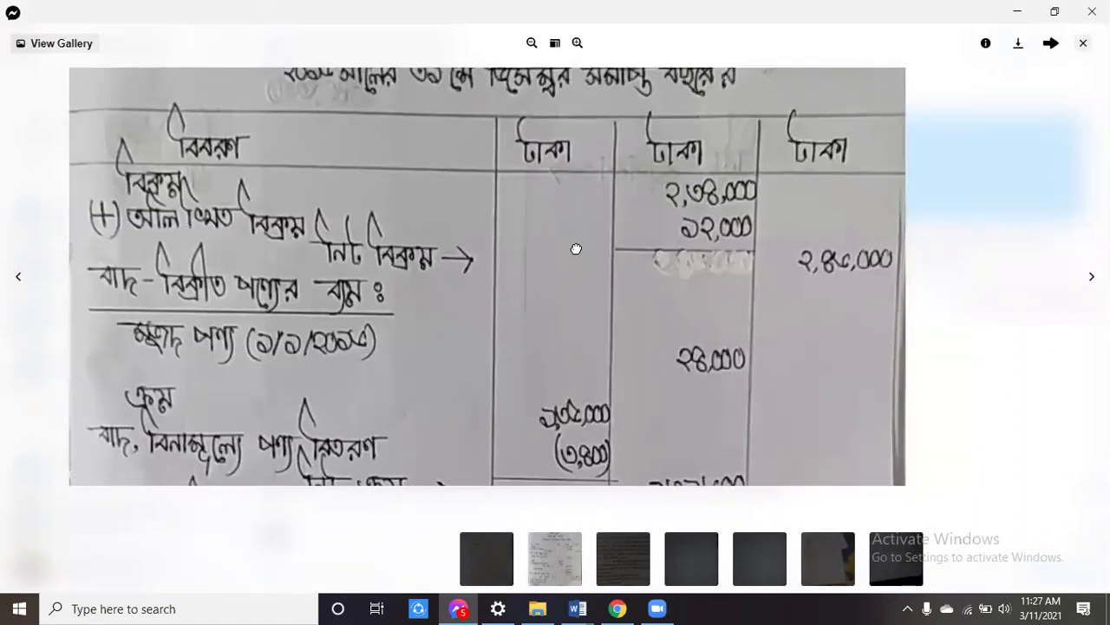
scroll(575, 251, "up", 1)
scroll(570, 254, "up", 1)
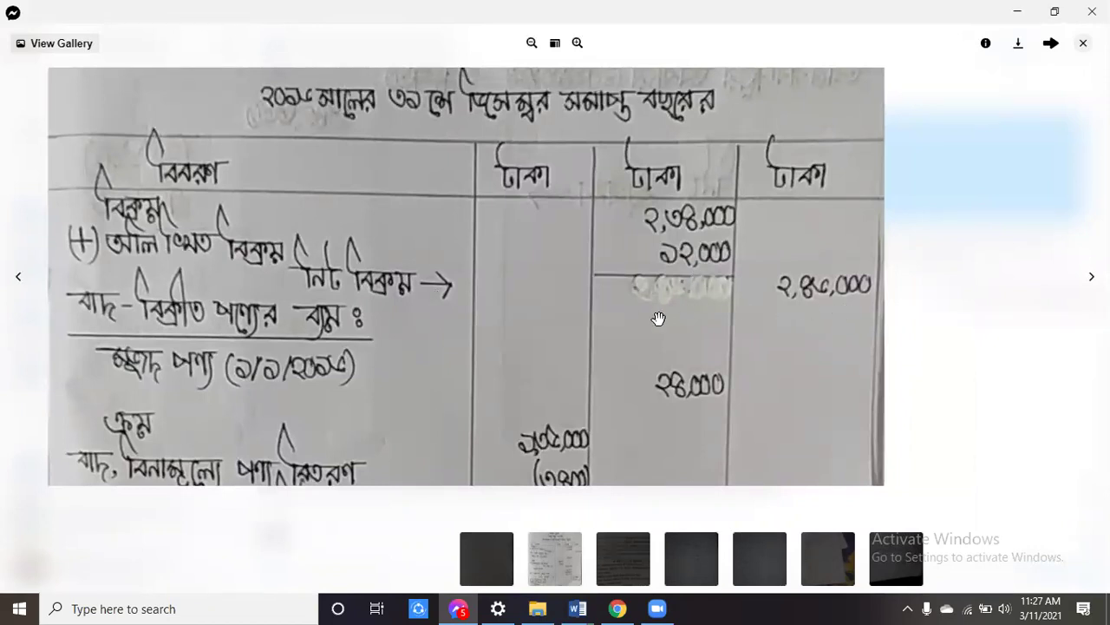
Step: Examine the rest of the first answer photo, from the cost of goods sold lines to the advertising write-off
left_click_drag(591, 332, 583, 278)
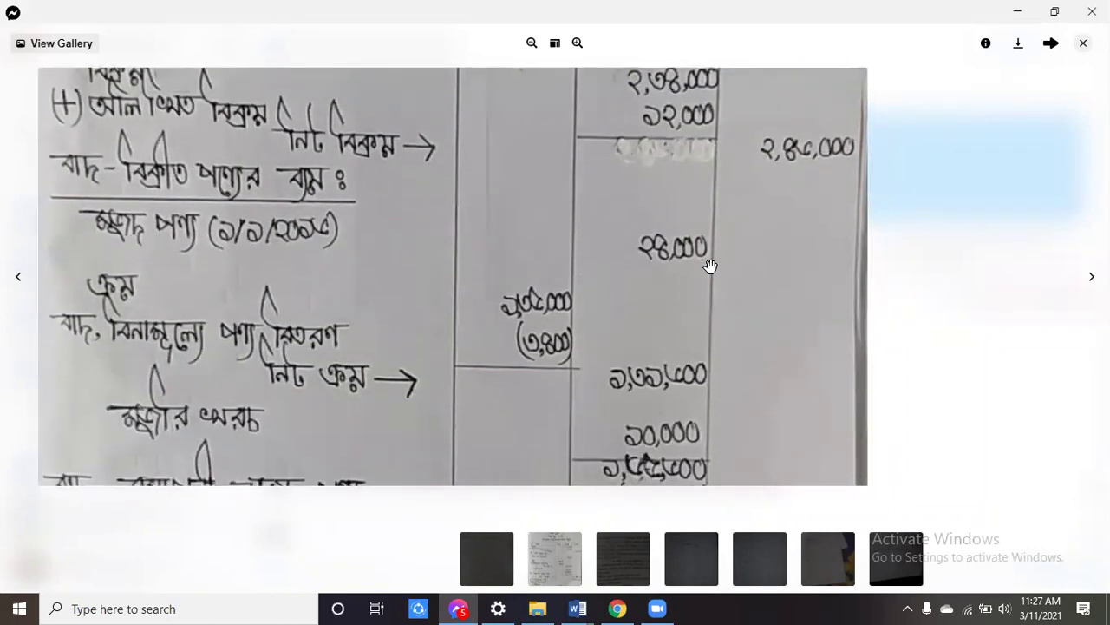
left_click_drag(667, 280, 664, 265)
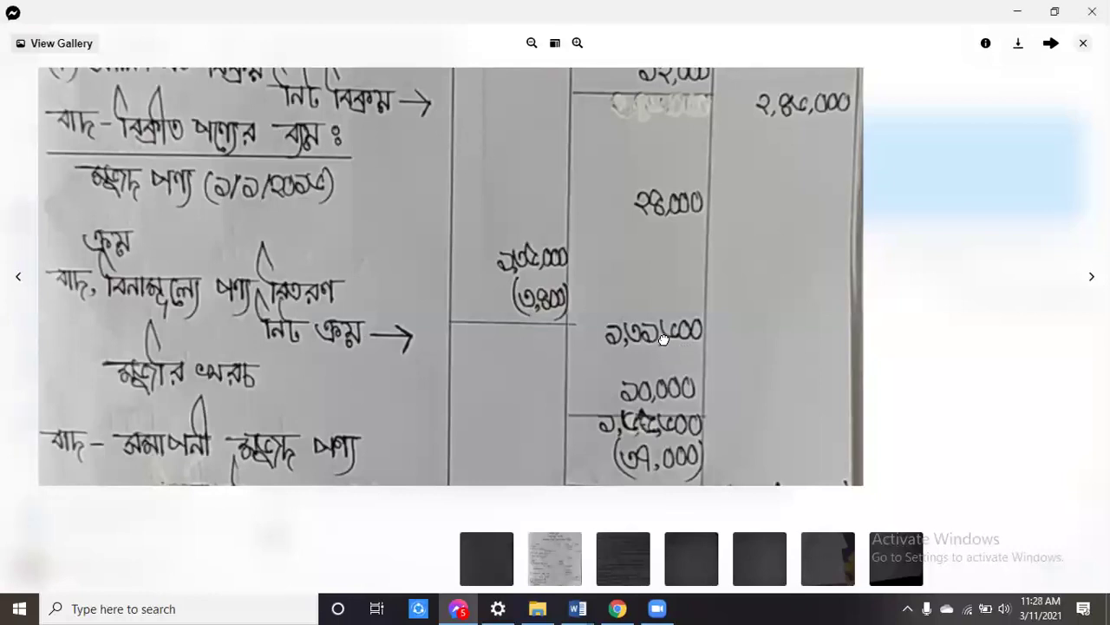
left_click_drag(662, 347, 664, 319)
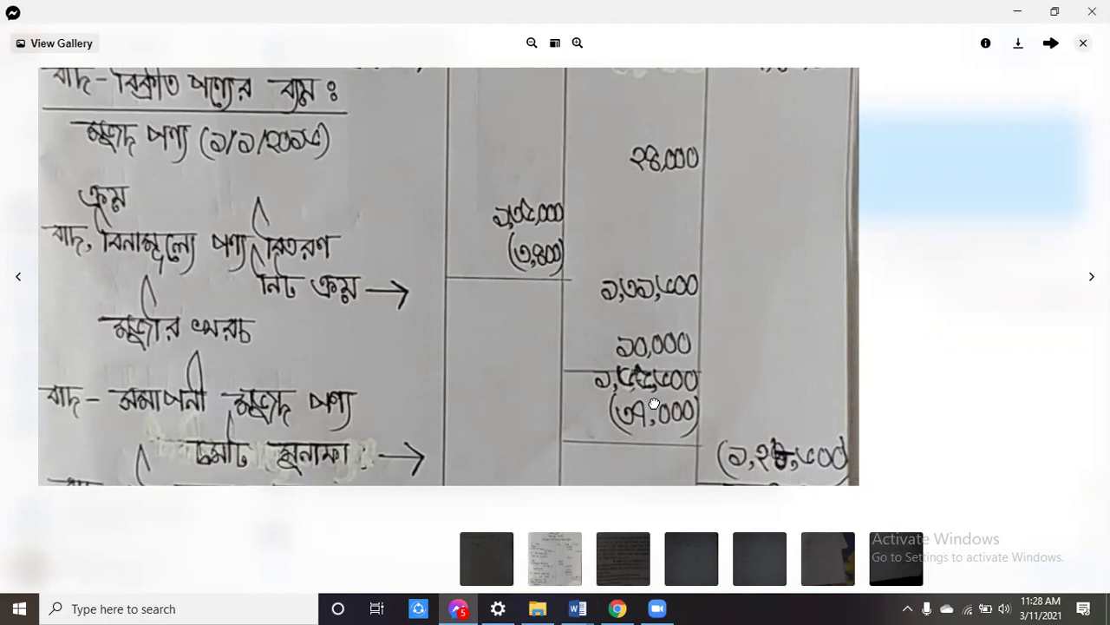
scroll(702, 391, "down", 2)
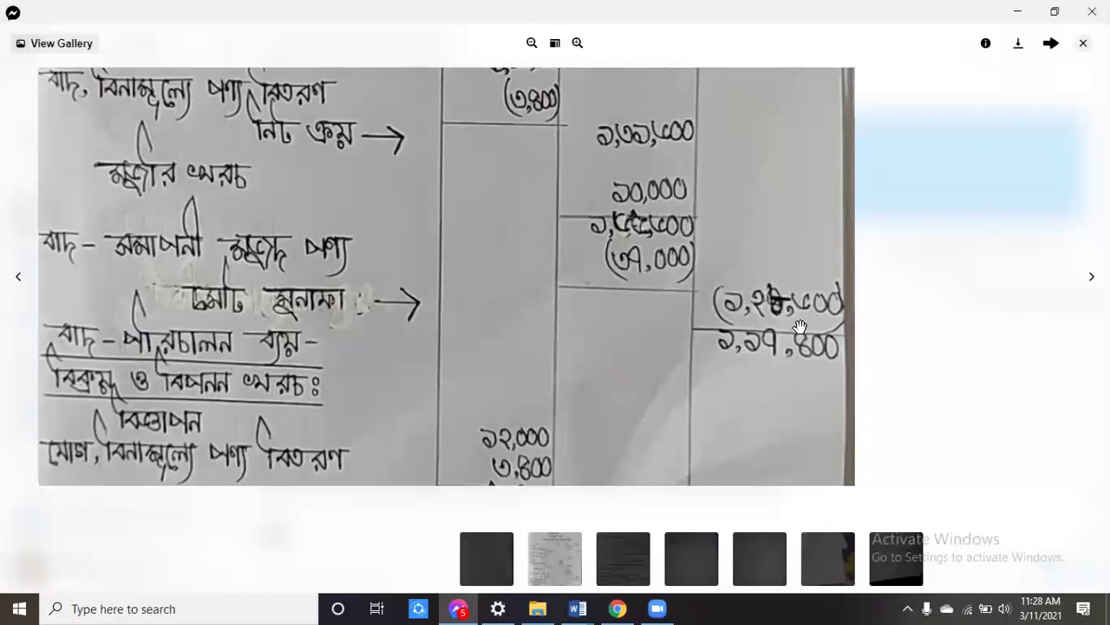
scroll(800, 326, "up", 3)
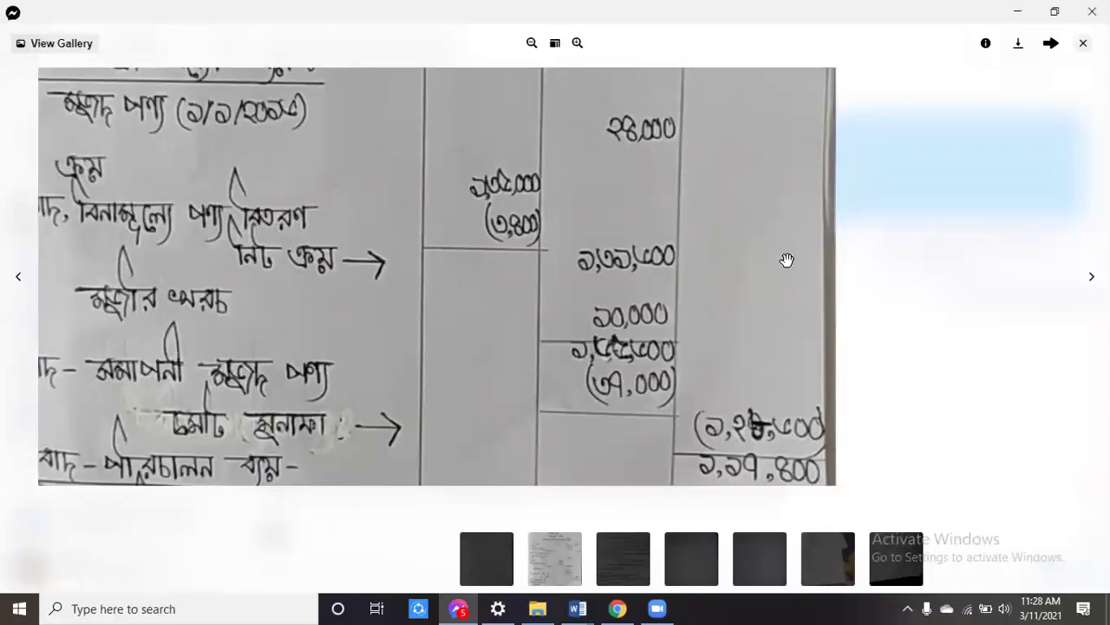
scroll(753, 264, "down", 3)
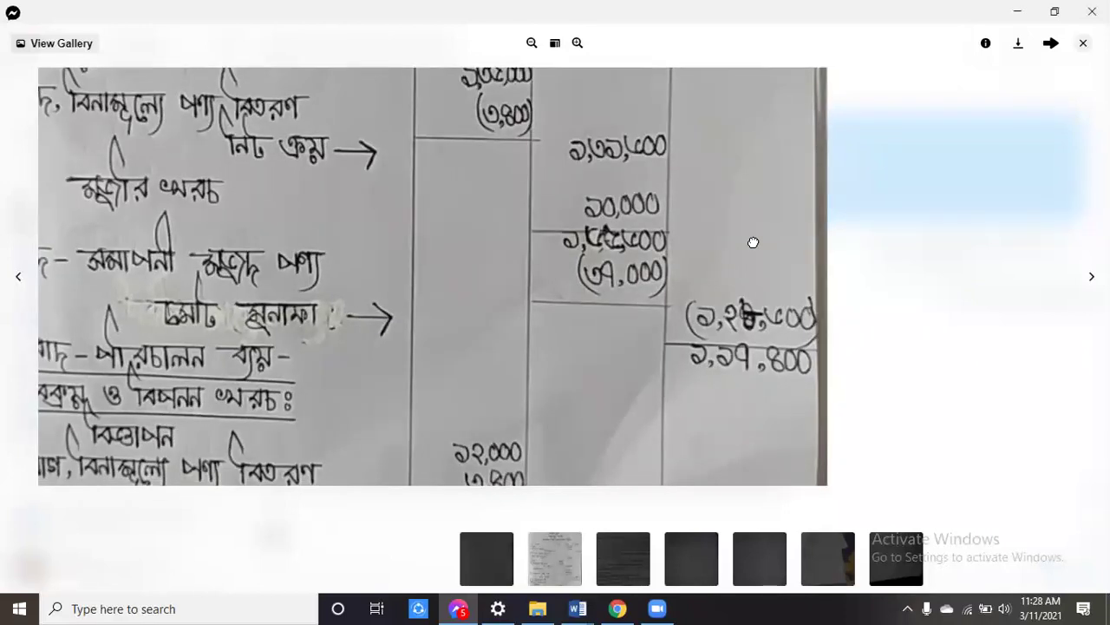
scroll(753, 236, "down", 1)
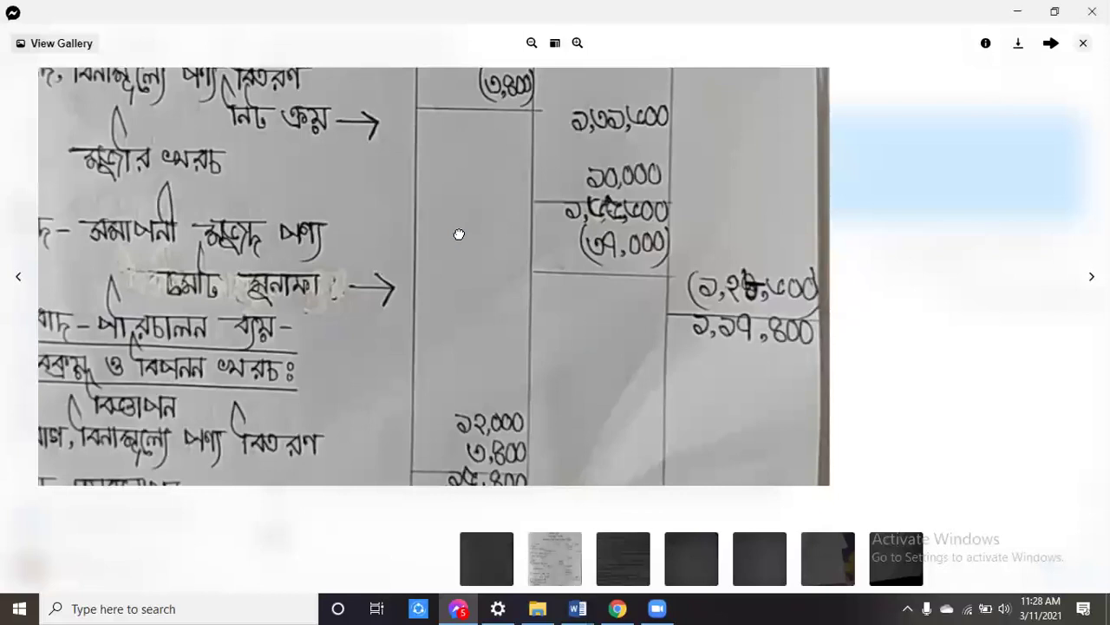
scroll(454, 251, "down", 3)
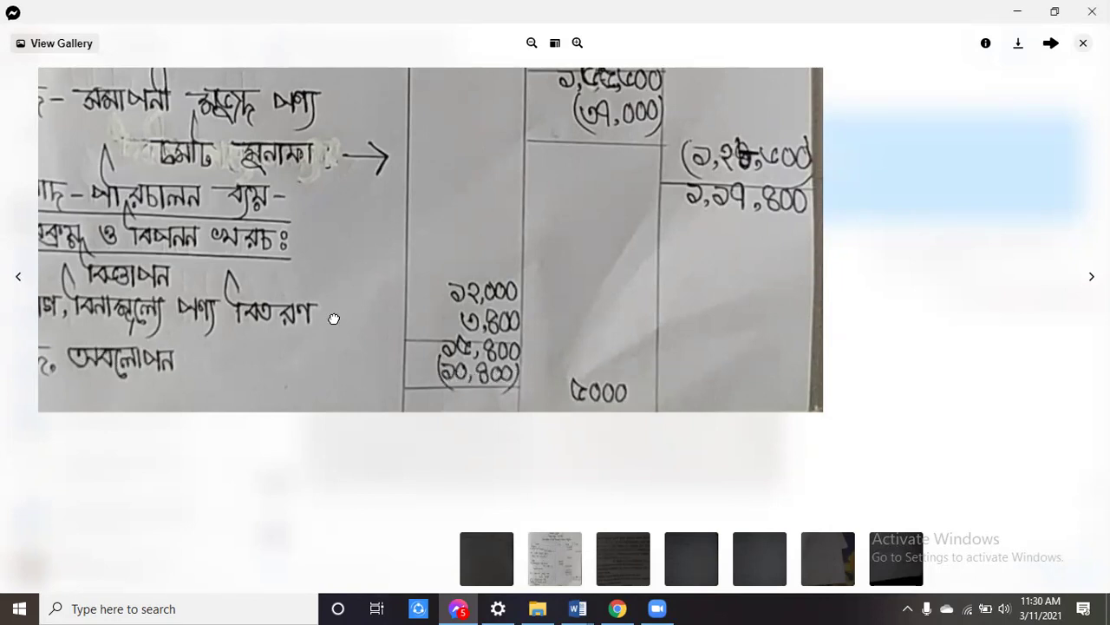
scroll(334, 318, "down", 1)
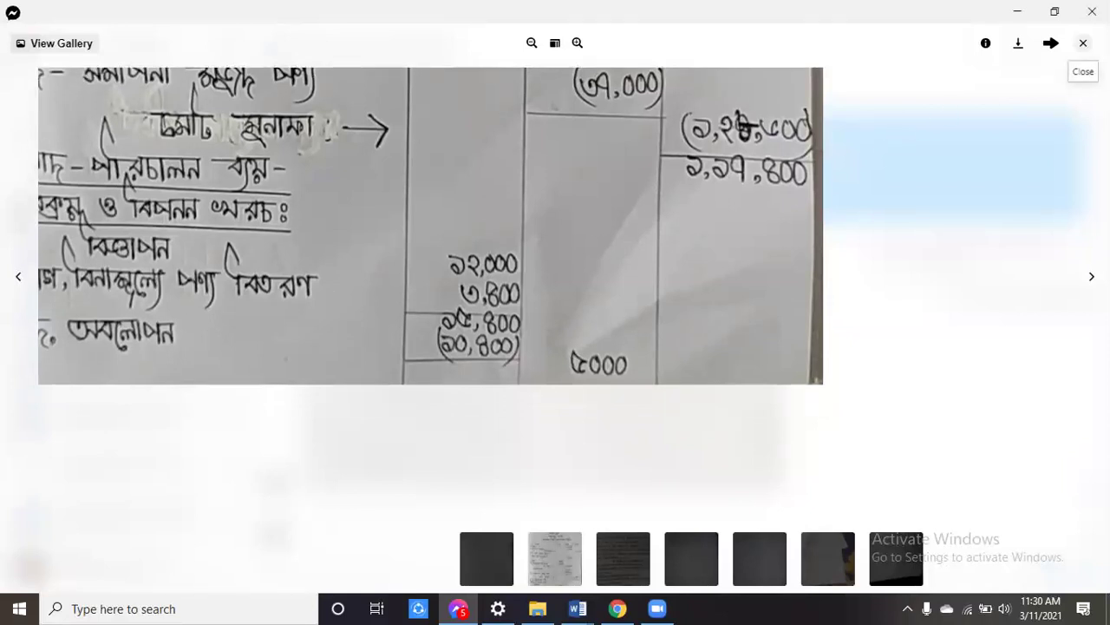
Step: Open roll 316's second Problem for study-2 answer photo and enlarge the office and administrative expenses section
left_click(1083, 42)
left_click(672, 387)
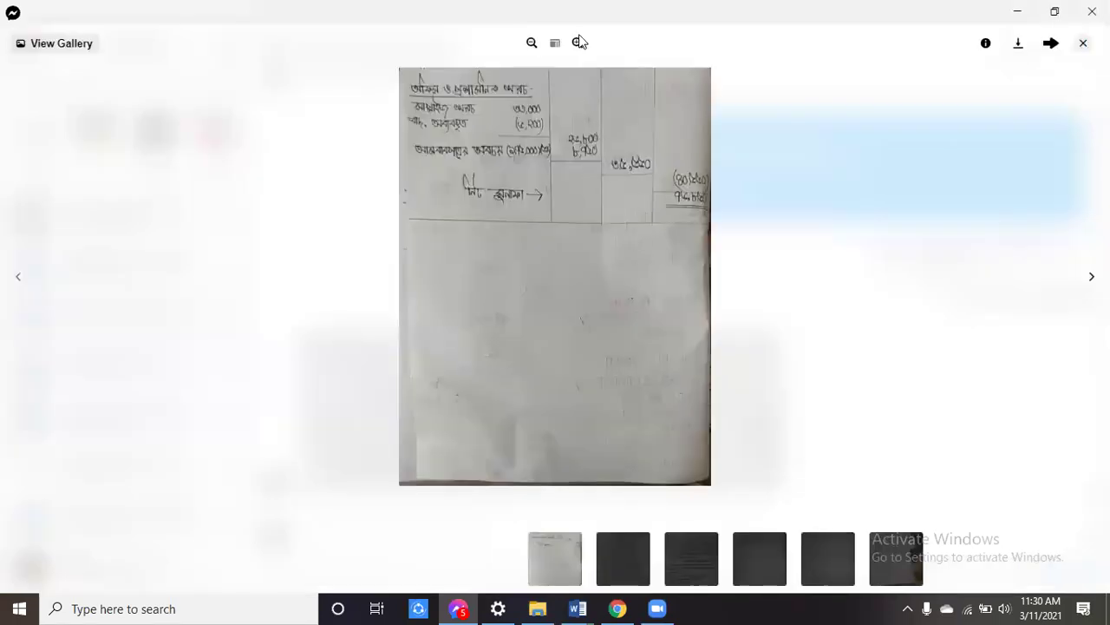
left_click(578, 45)
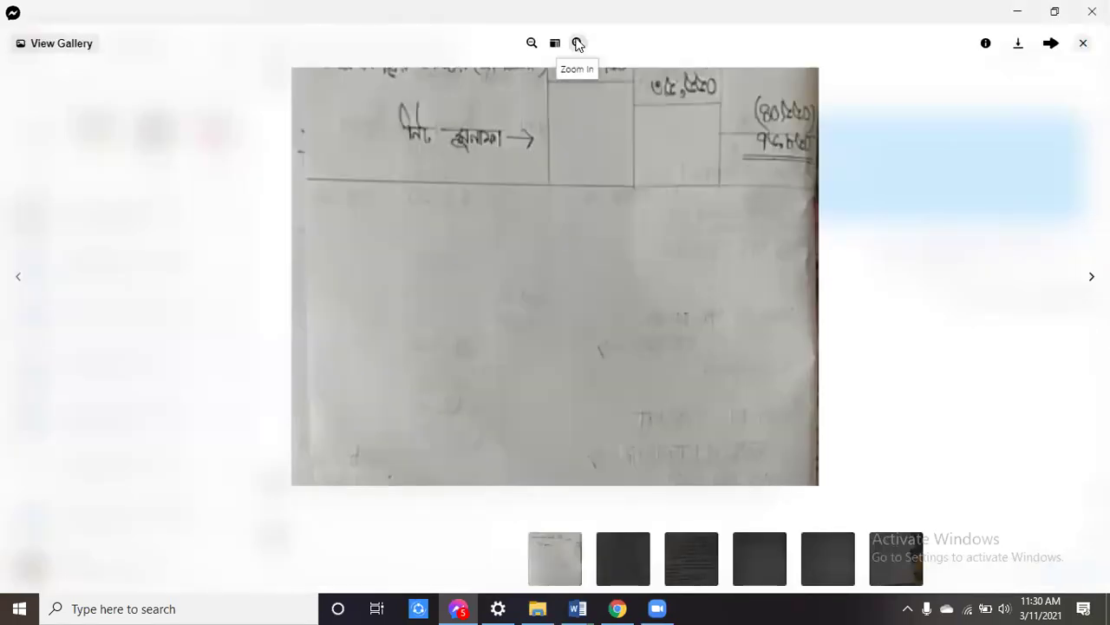
left_click(579, 44)
left_click_drag(590, 216, 590, 354)
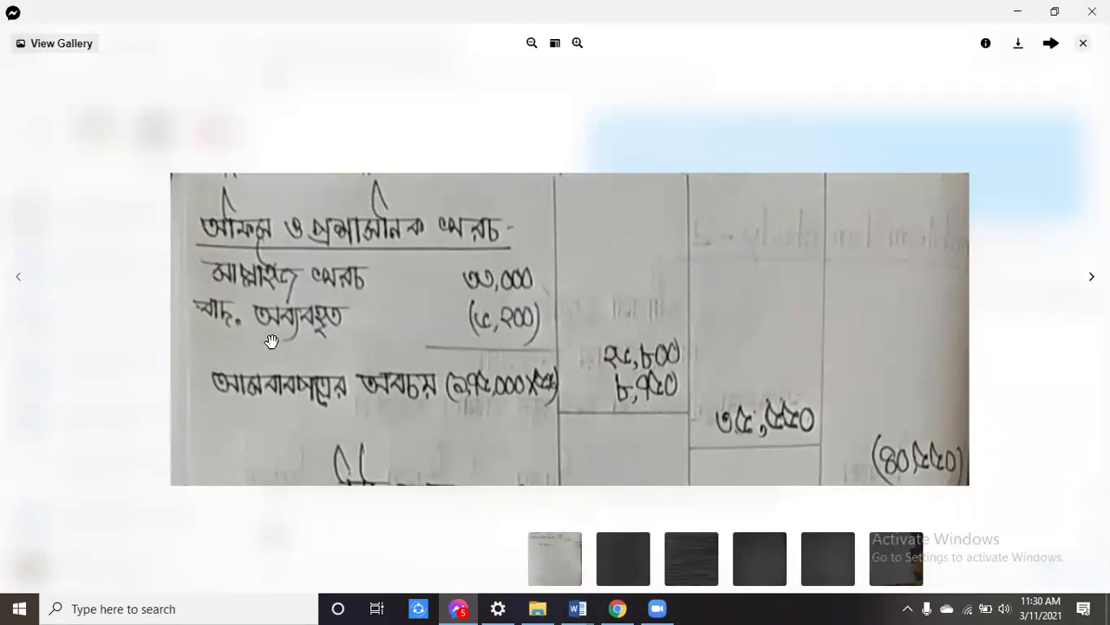
Step: Examine the second answer photo from the supplies expense and furniture depreciation lines to net profit, then restore its full view
left_click_drag(608, 308, 598, 304)
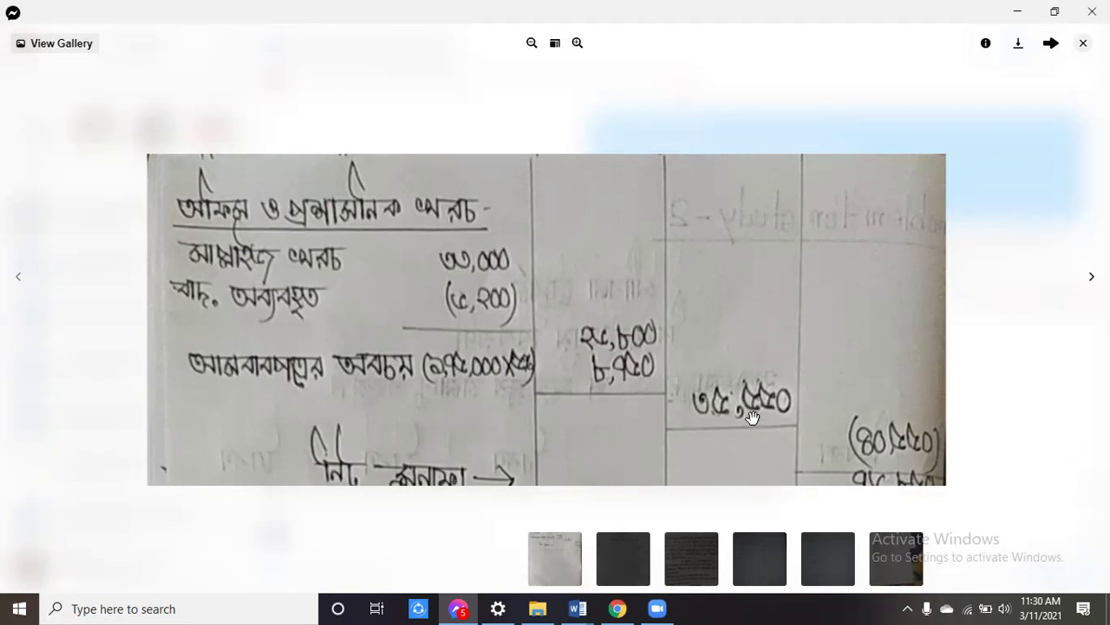
left_click_drag(754, 417, 719, 399)
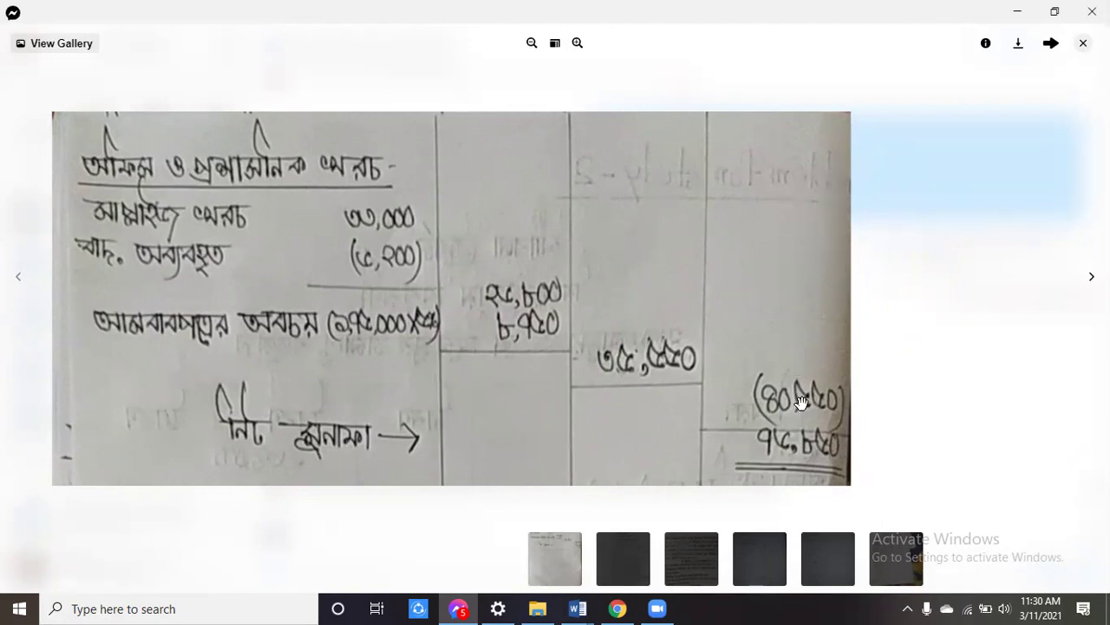
left_click_drag(664, 411, 669, 389)
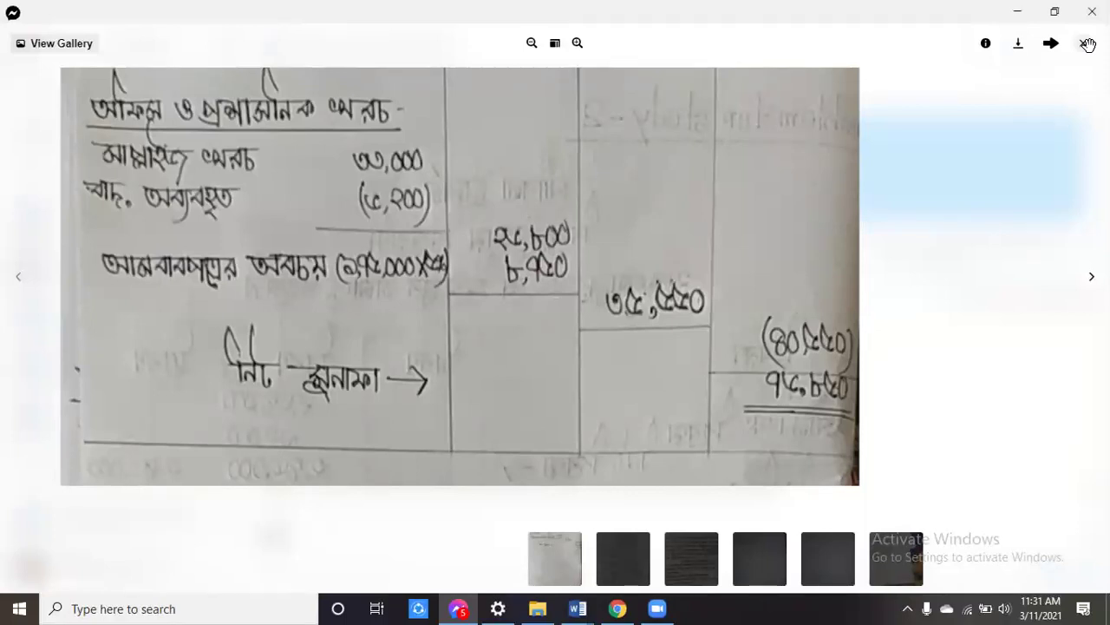
key("ctrl+0")
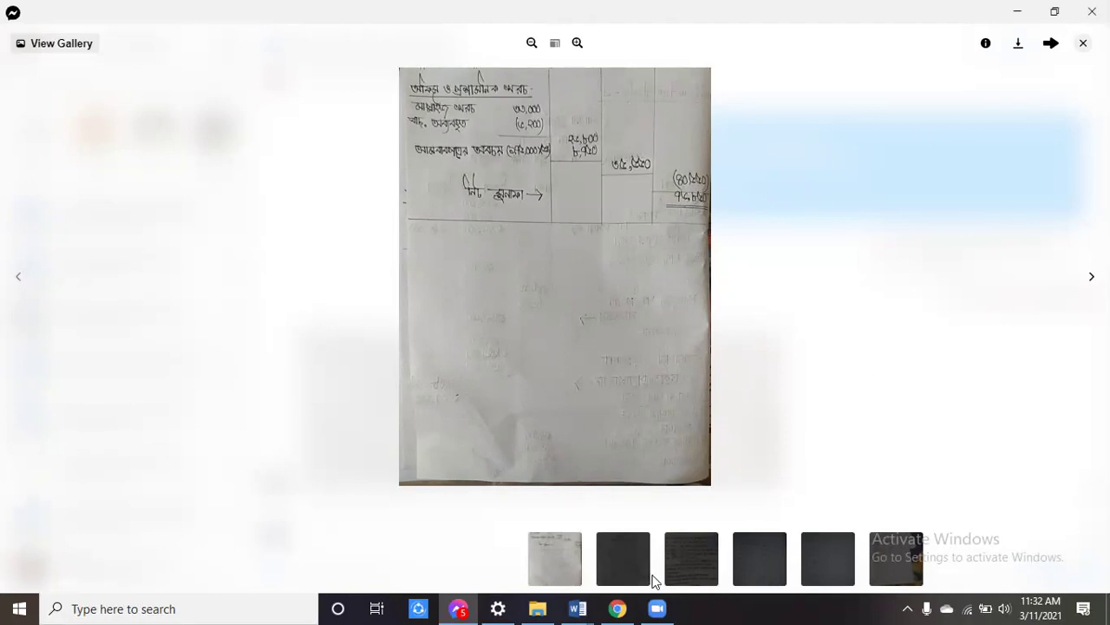
Step: Switch to the Student attendence-SSC-2021 (Girls) document and go to the early rolls of the March table
mouse_move(582, 608)
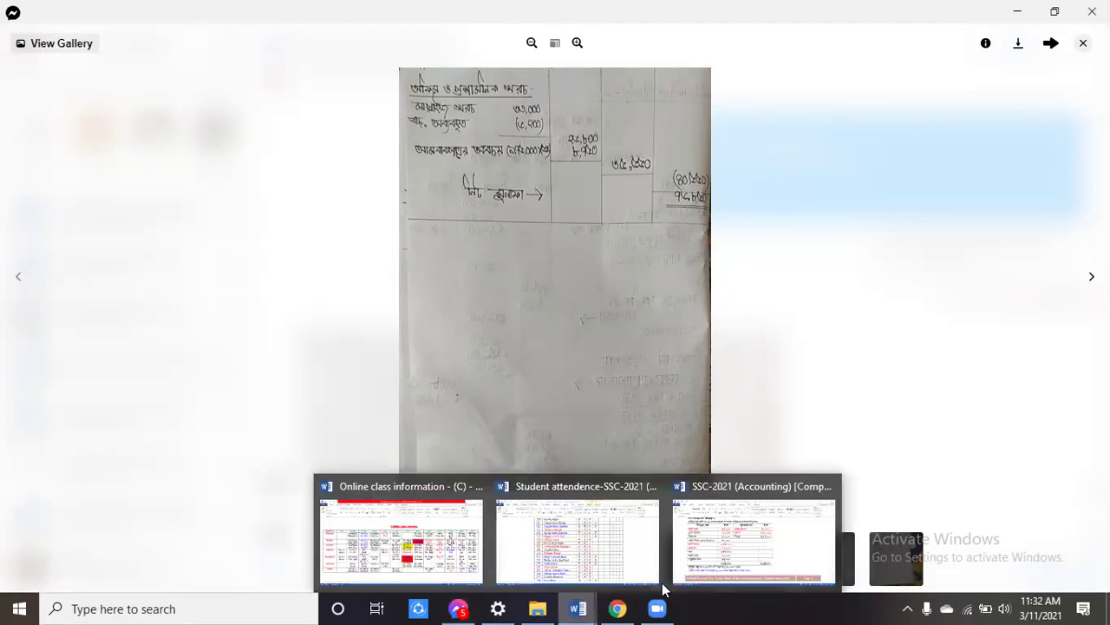
left_click(763, 554)
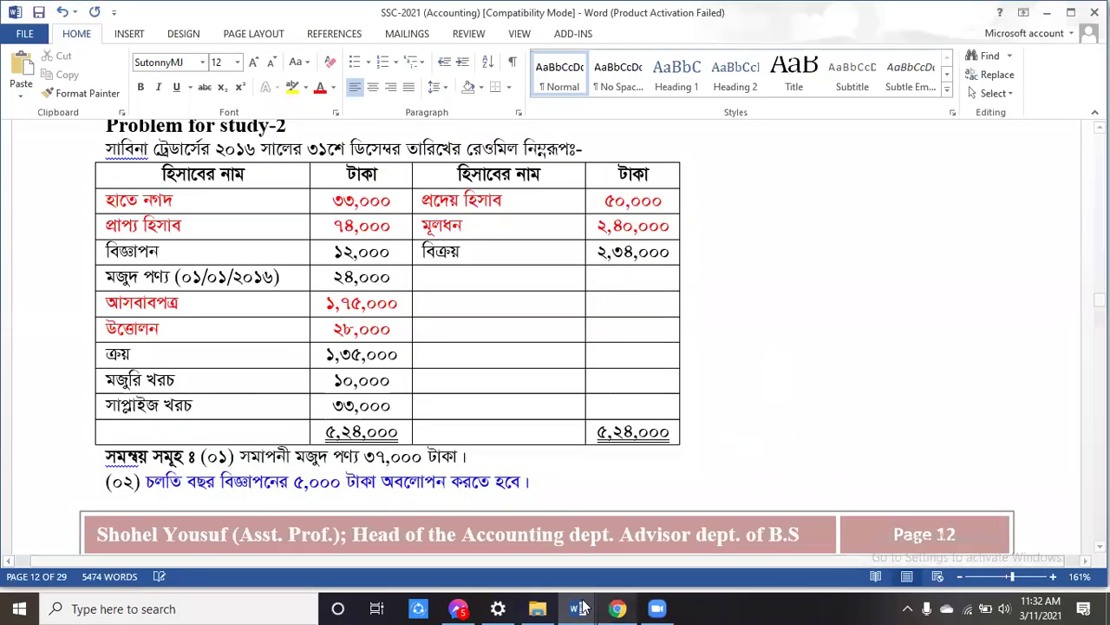
mouse_move(578, 607)
left_click(589, 555)
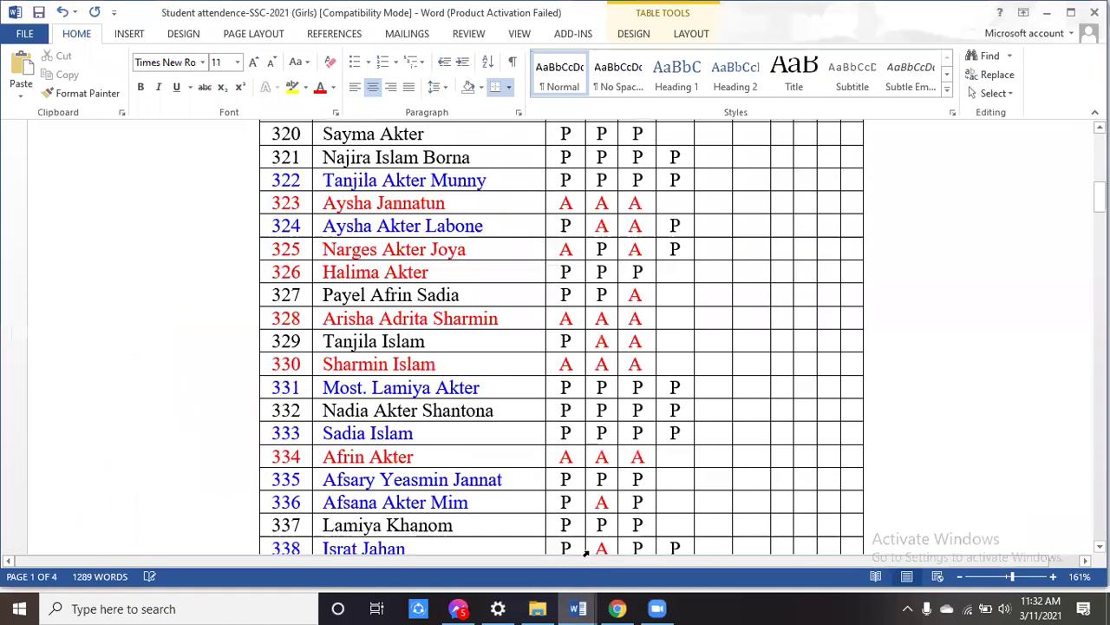
scroll(692, 330, "up", 3)
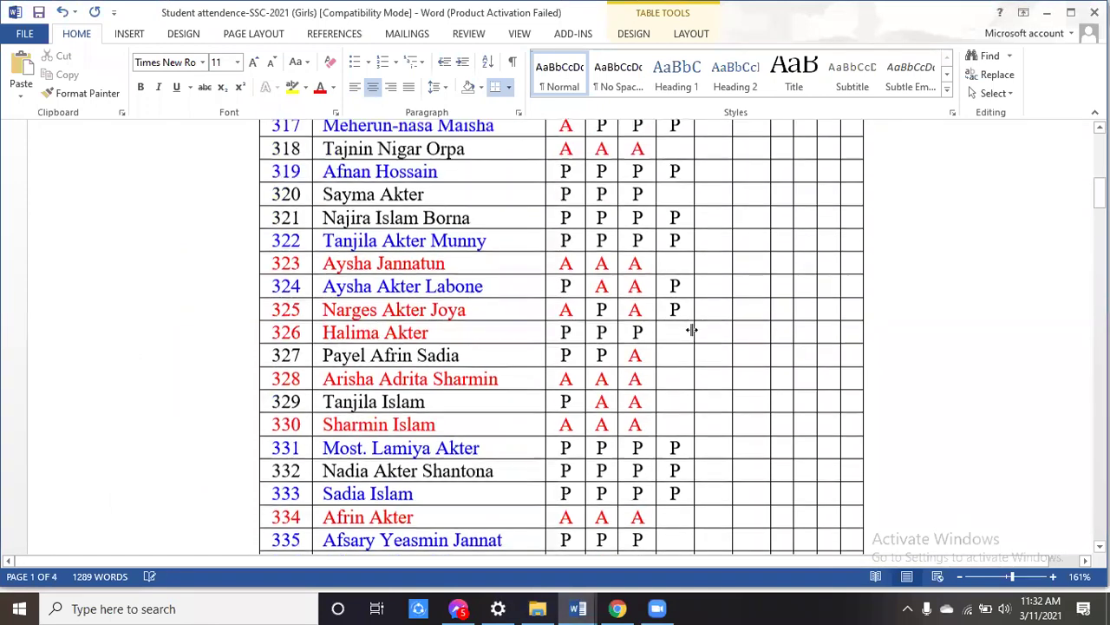
scroll(692, 330, "up", 8)
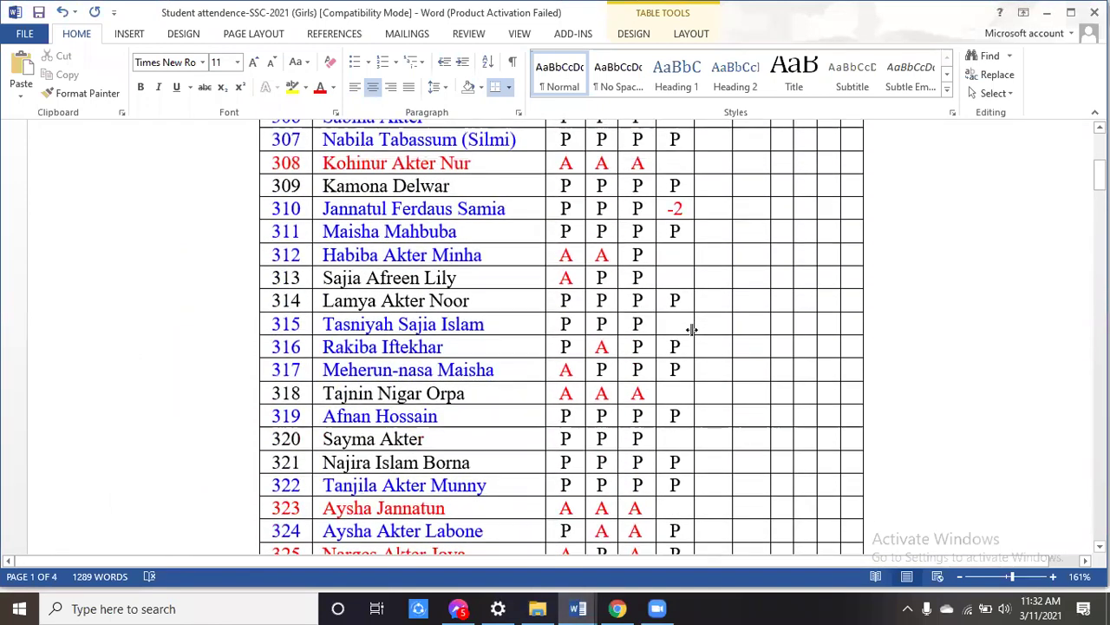
Step: Replace roll 310's entry for 11 March with a P in the Automatic font color
left_click(675, 361)
type("P")
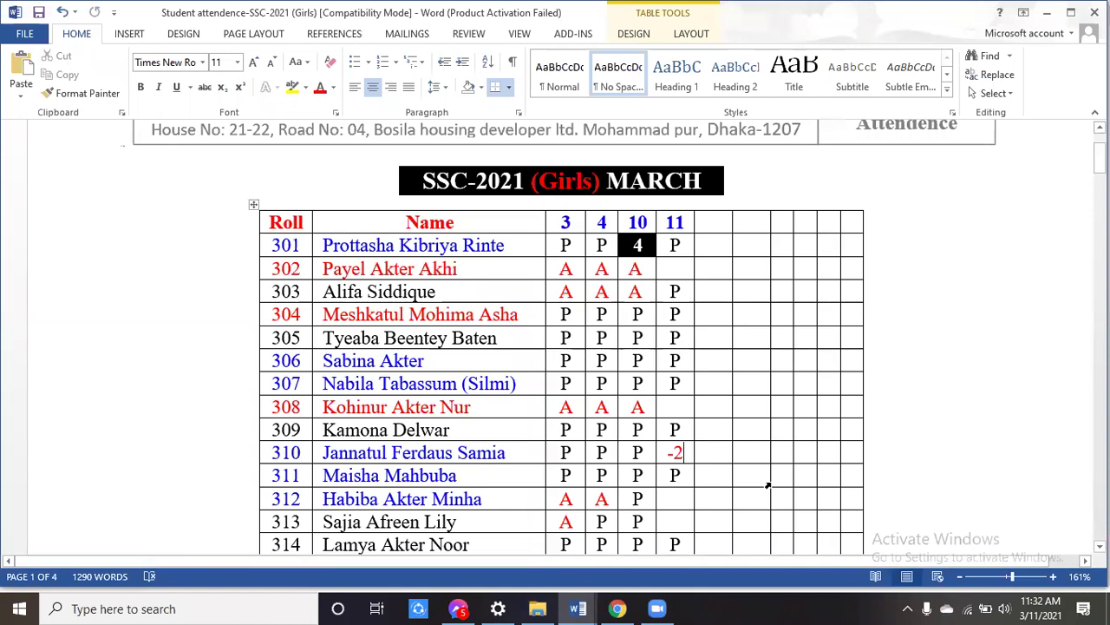
key("BackSpace")
key("BackSpace")
left_click(334, 88)
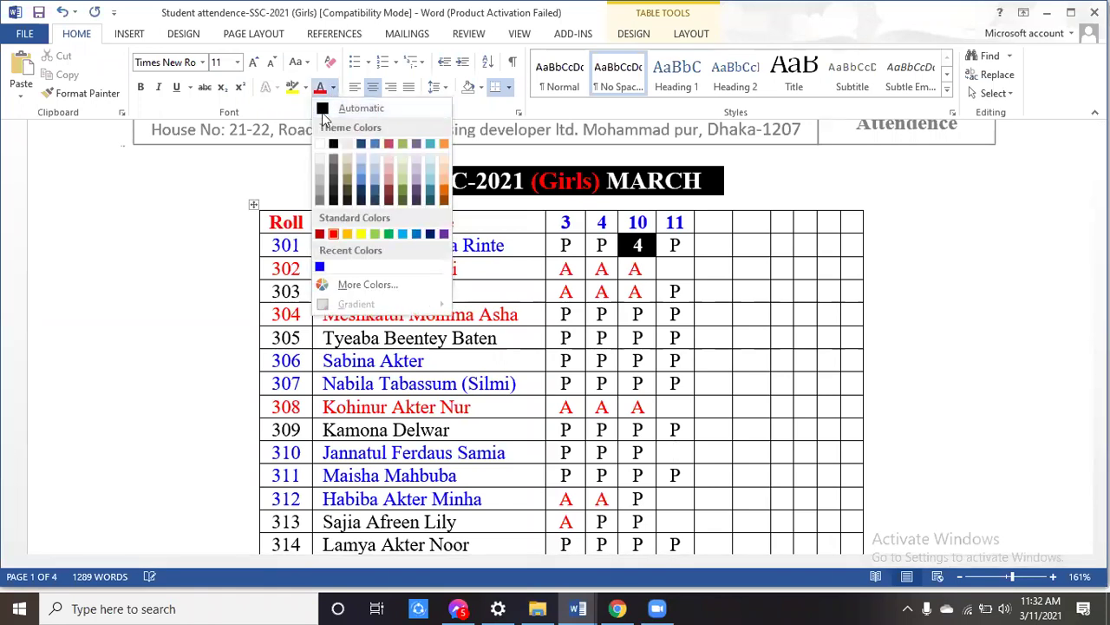
left_click(322, 108)
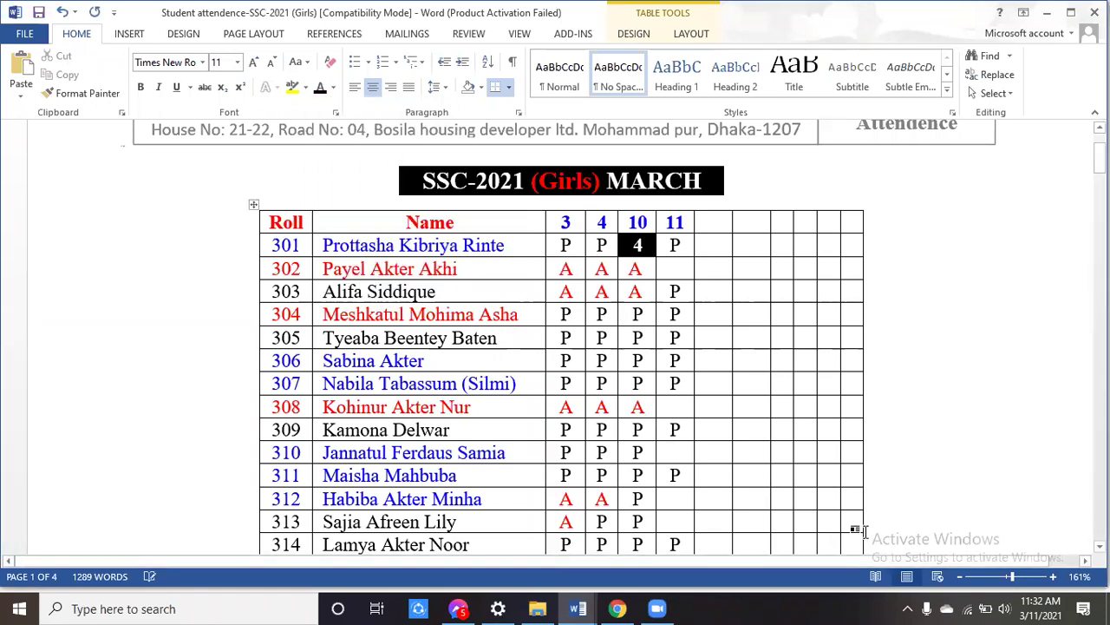
type("P")
Step: Replace roll 316's entry for 11 March with 4 and shade that cell black
scroll(696, 450, "down", 1)
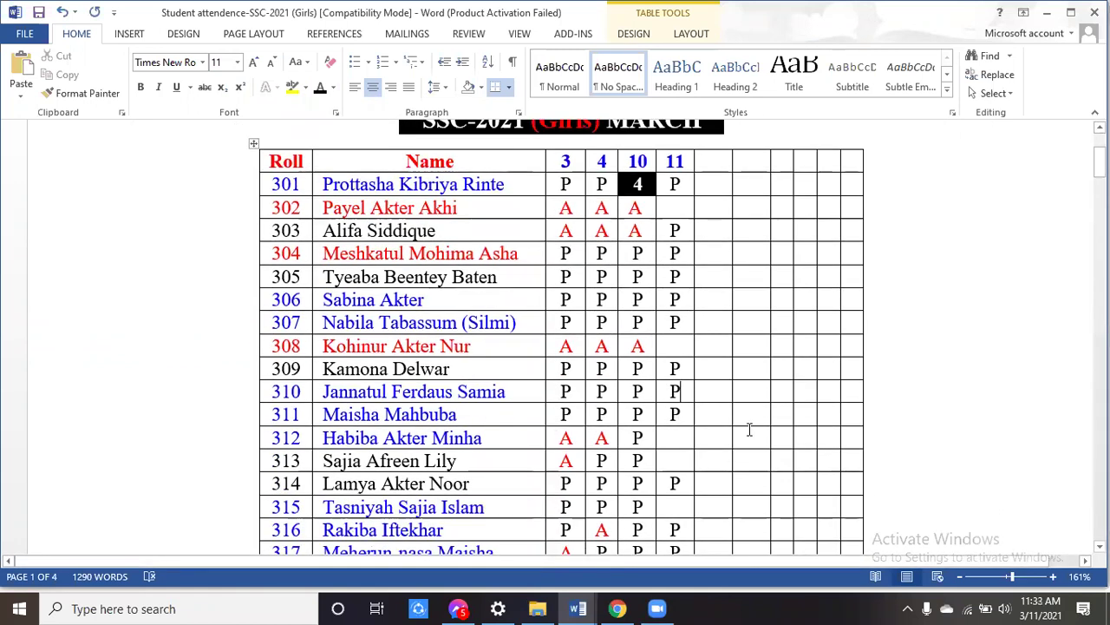
scroll(749, 429, "down", 1)
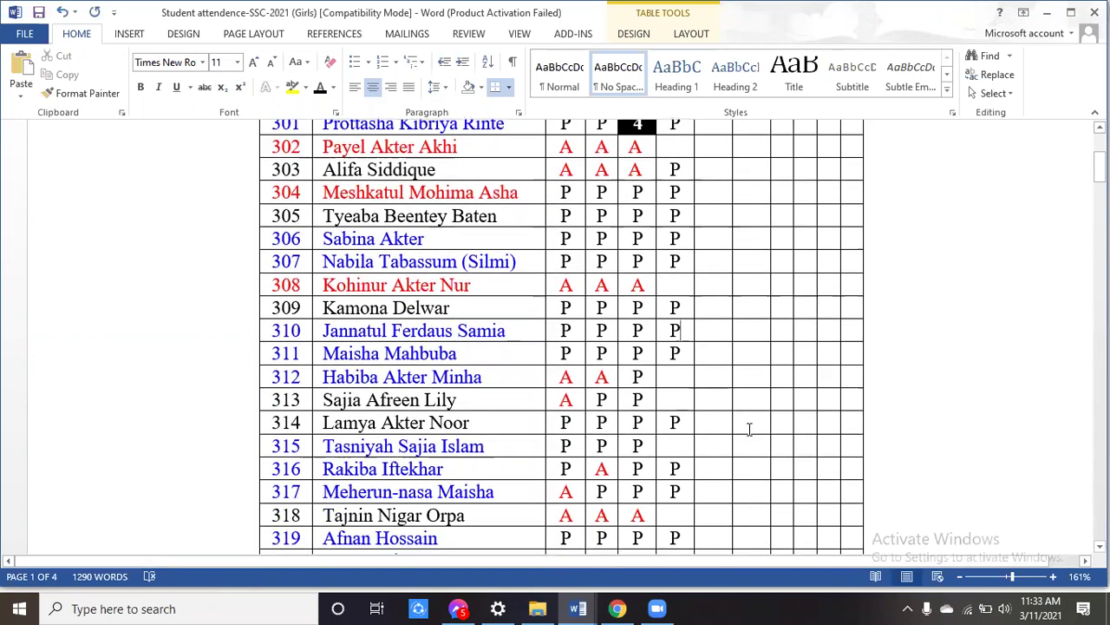
scroll(746, 428, "down", 1)
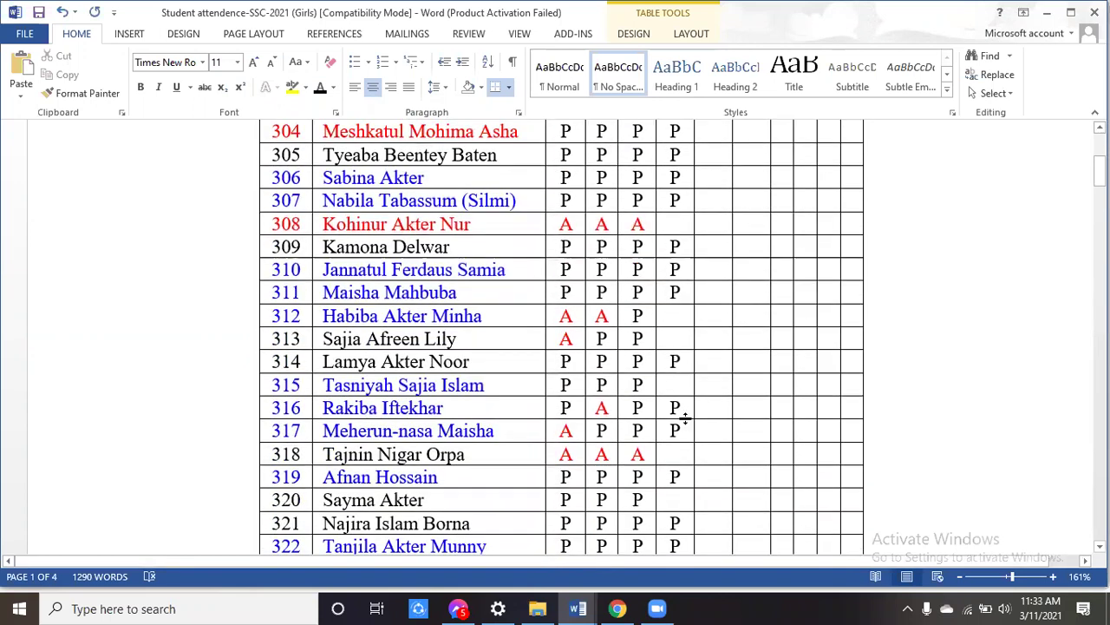
left_click(682, 407)
key("BackSpace")
type("4")
left_click(654, 411)
left_click(485, 92)
left_click(480, 121)
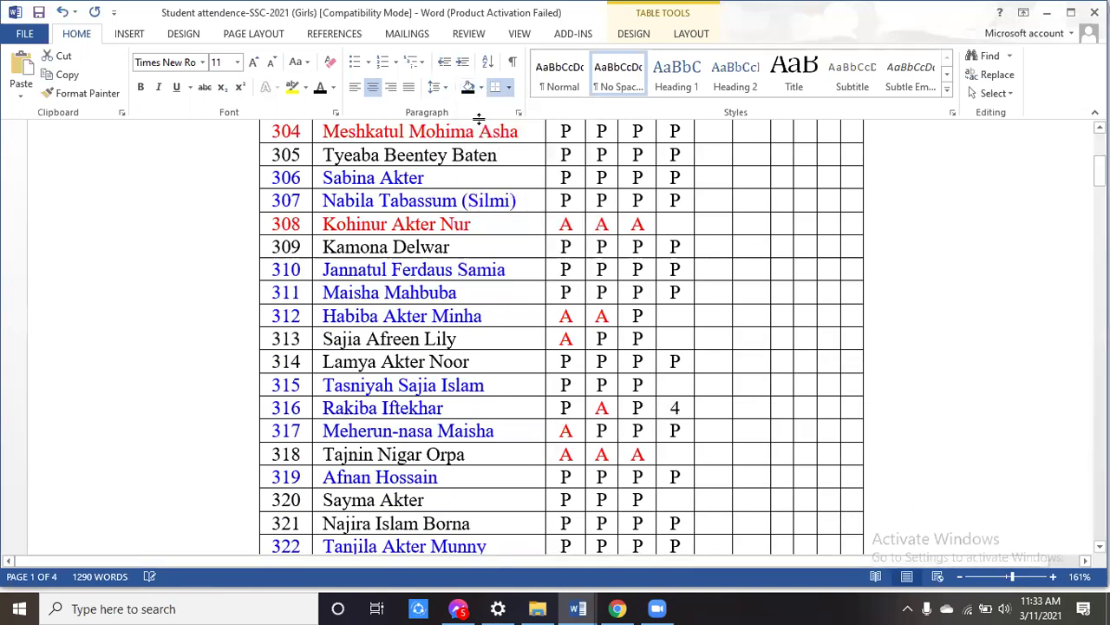
Step: Make roll 316's 4 for 11 March white and bold
left_click(333, 88)
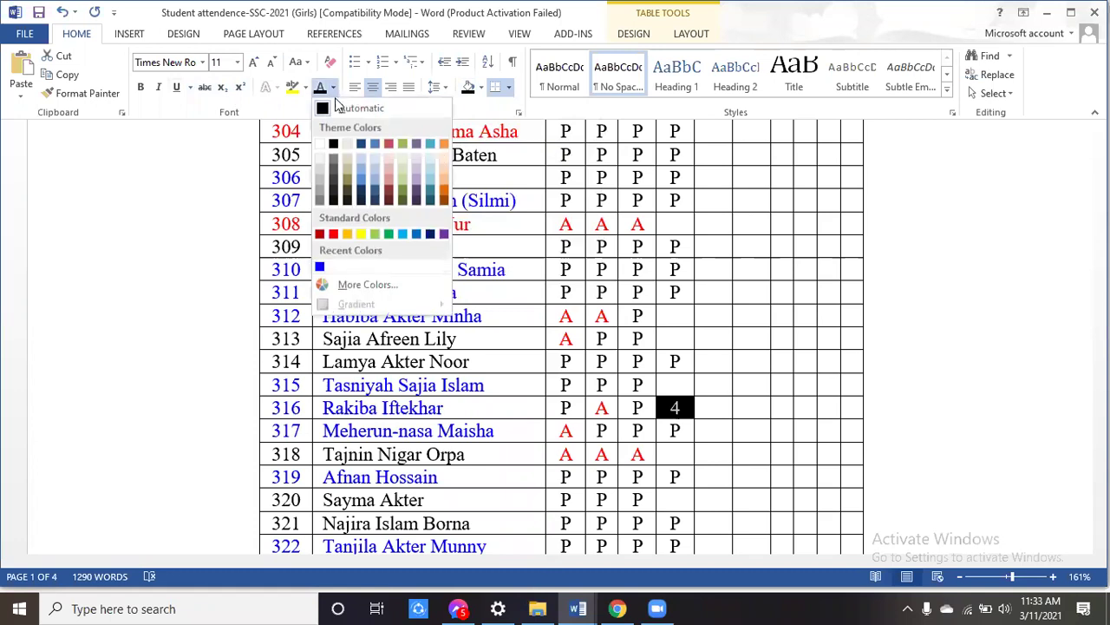
left_click(319, 146)
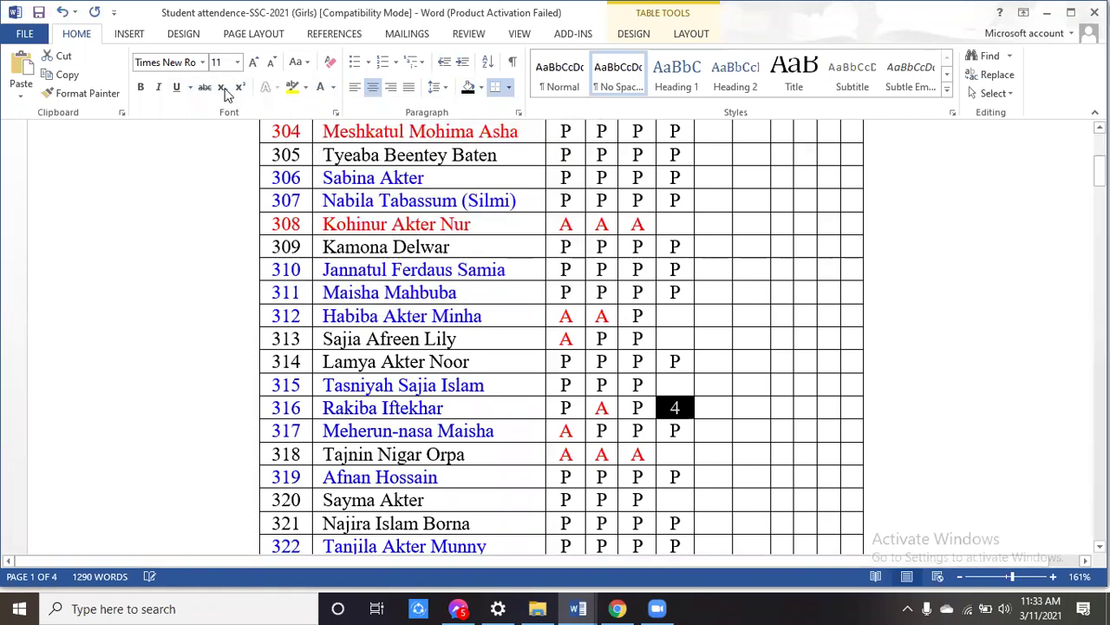
left_click(142, 87)
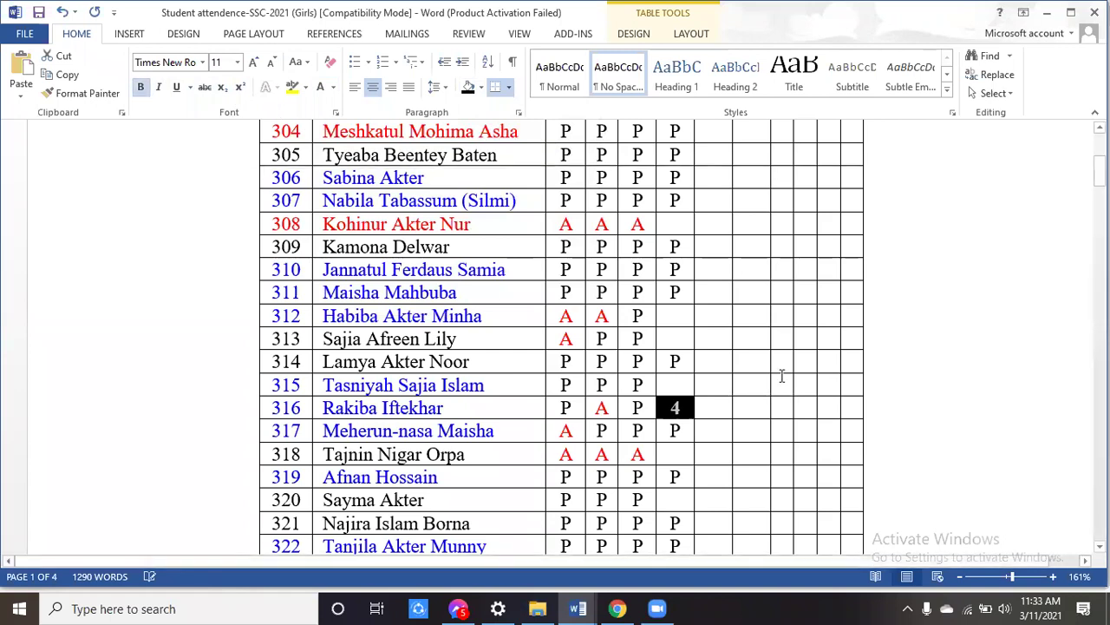
left_click(760, 403)
Step: Look over the 11 March entries of the early rolls and save the attendance document
scroll(707, 328, "up", 2)
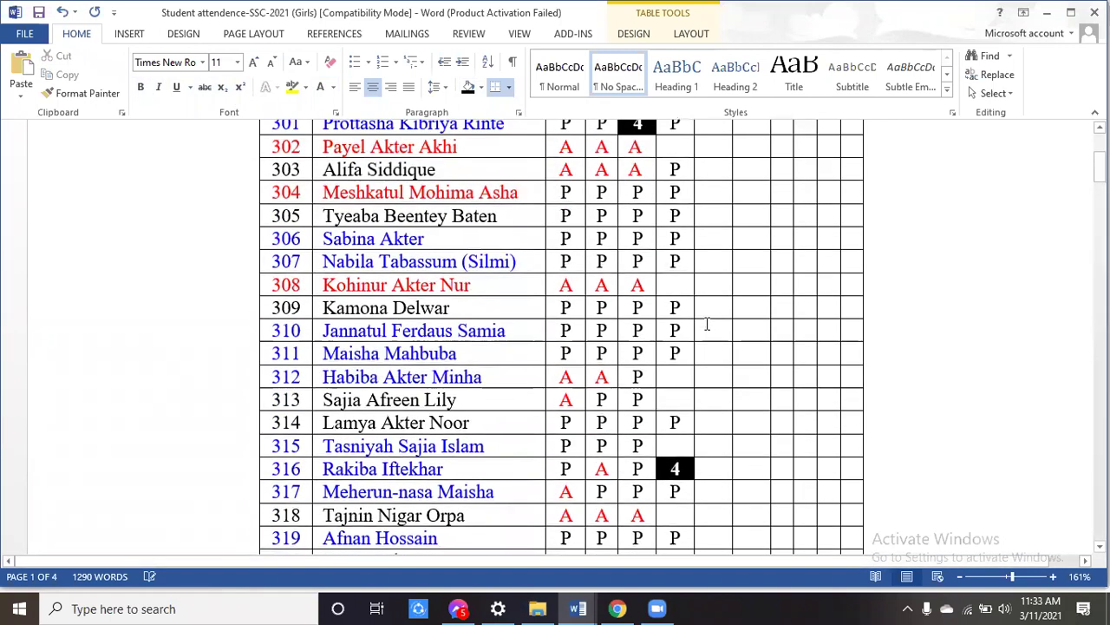
scroll(707, 324, "up", 2)
scroll(713, 328, "down", 4)
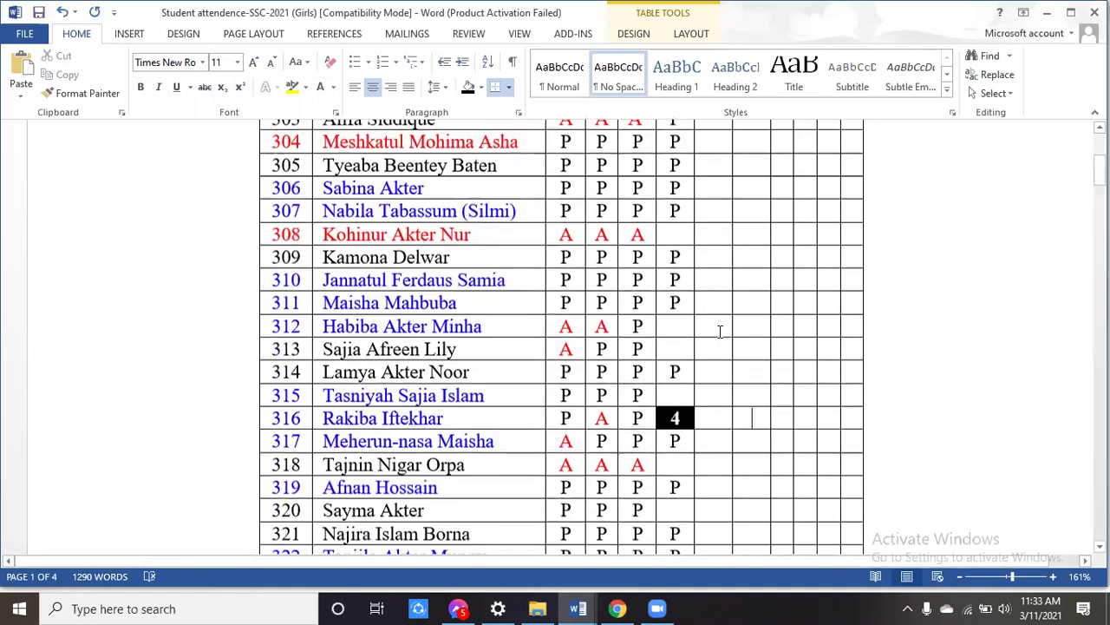
key("ctrl+s")
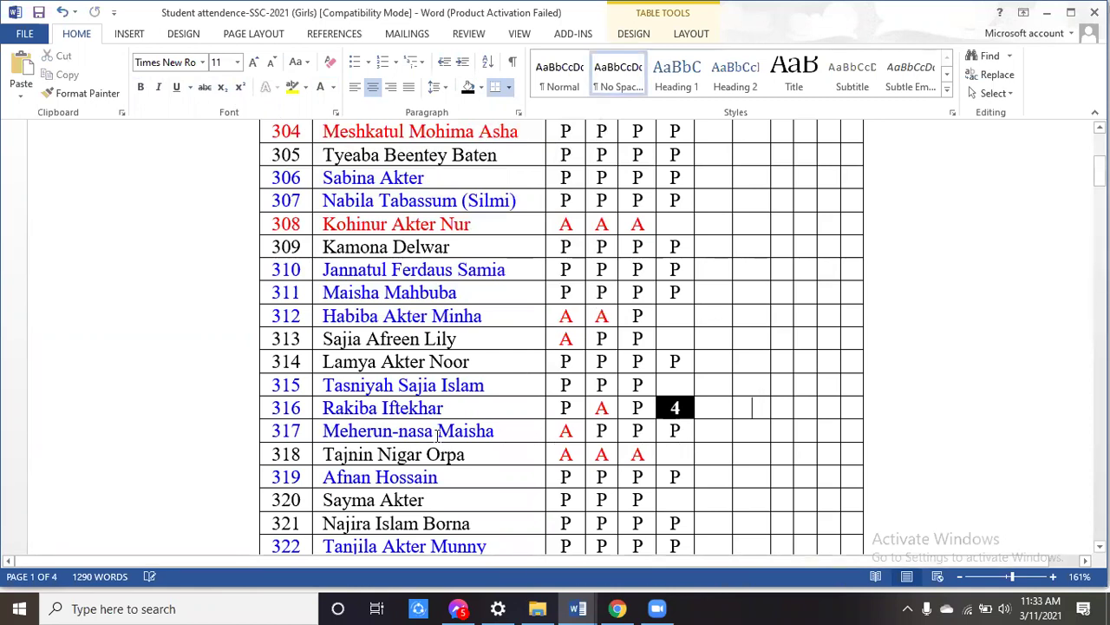
Step: Check Problem for study-2 in the SSC-2021 (Accounting) document and return to the attendance table around roll 311
scroll(495, 373, "down", 2)
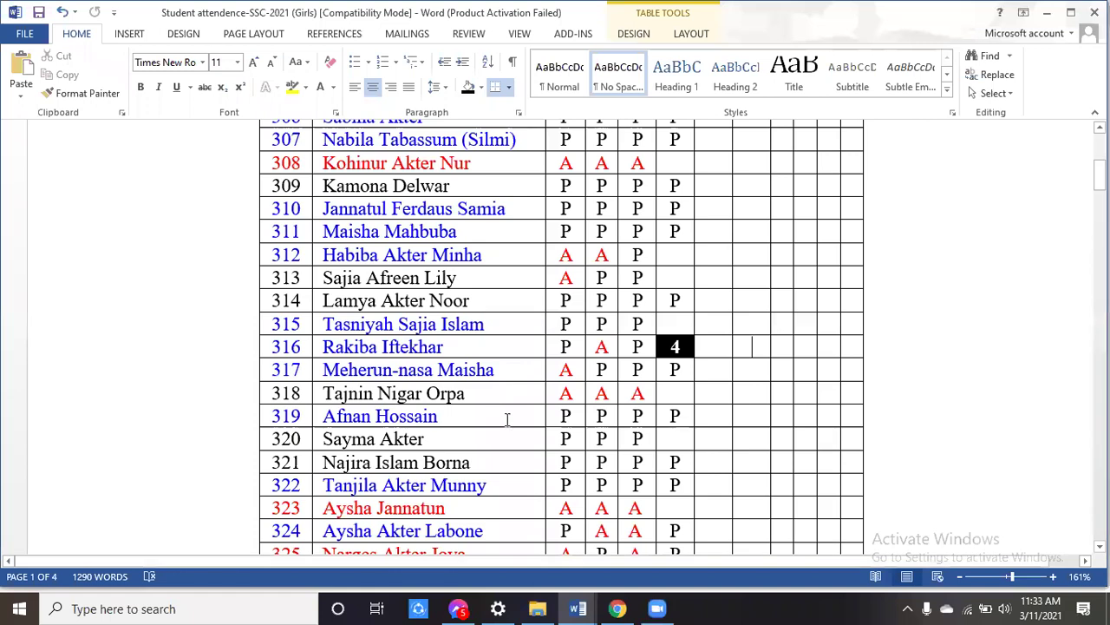
mouse_move(581, 608)
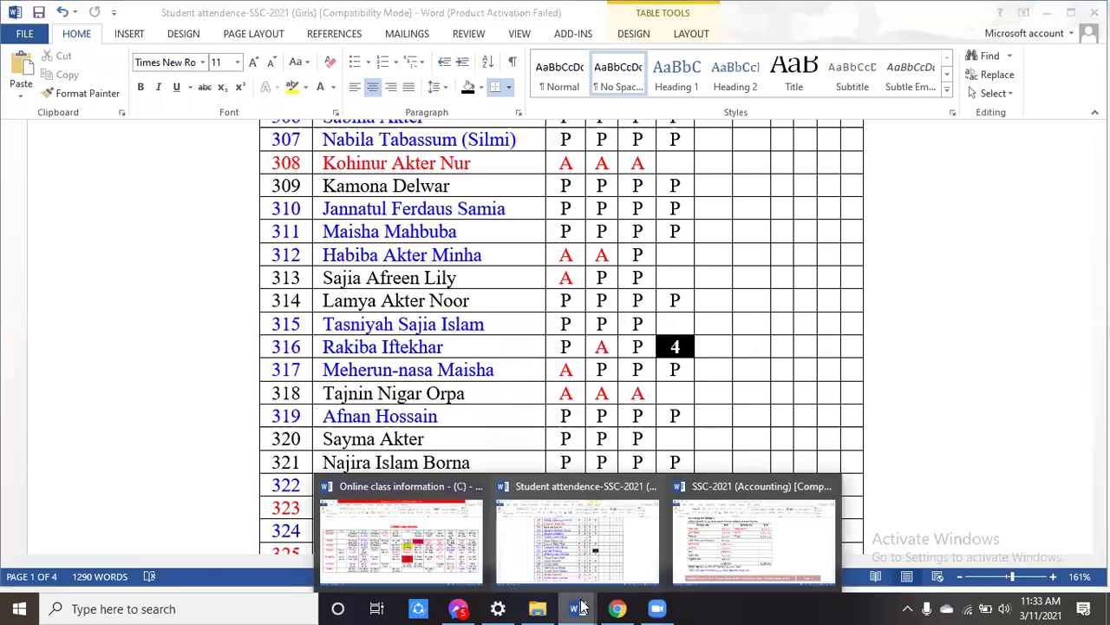
left_click(763, 551)
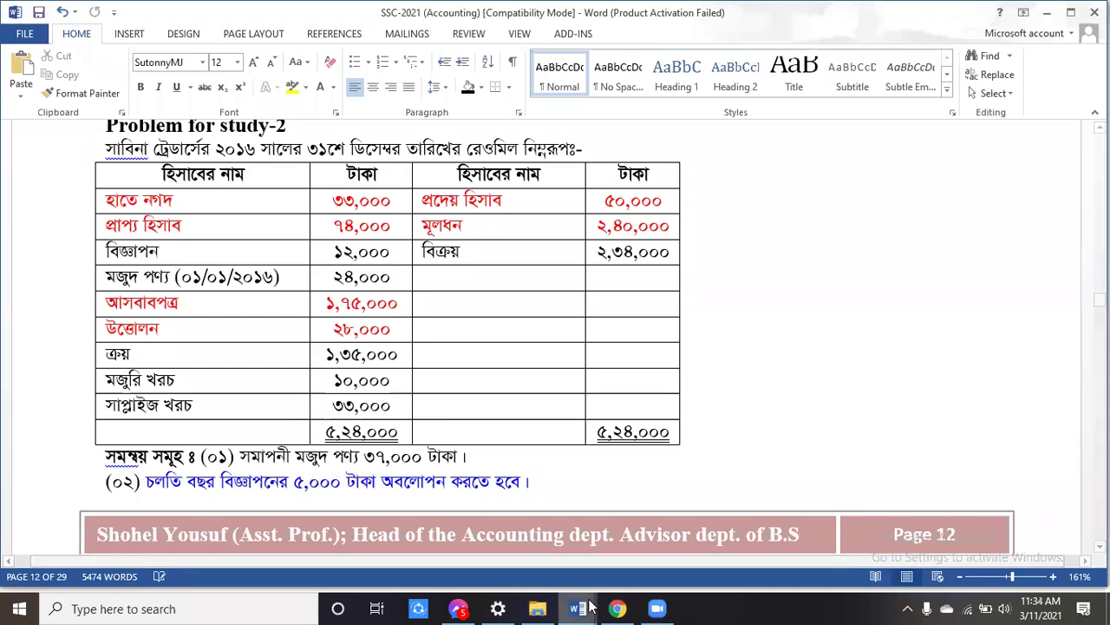
mouse_move(578, 608)
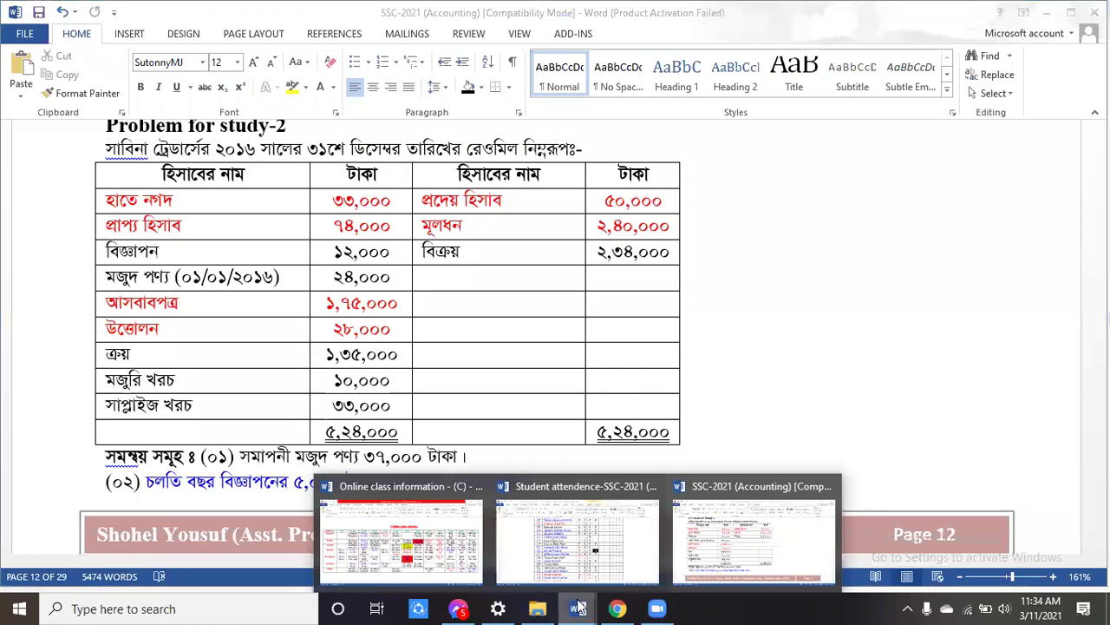
left_click(587, 534)
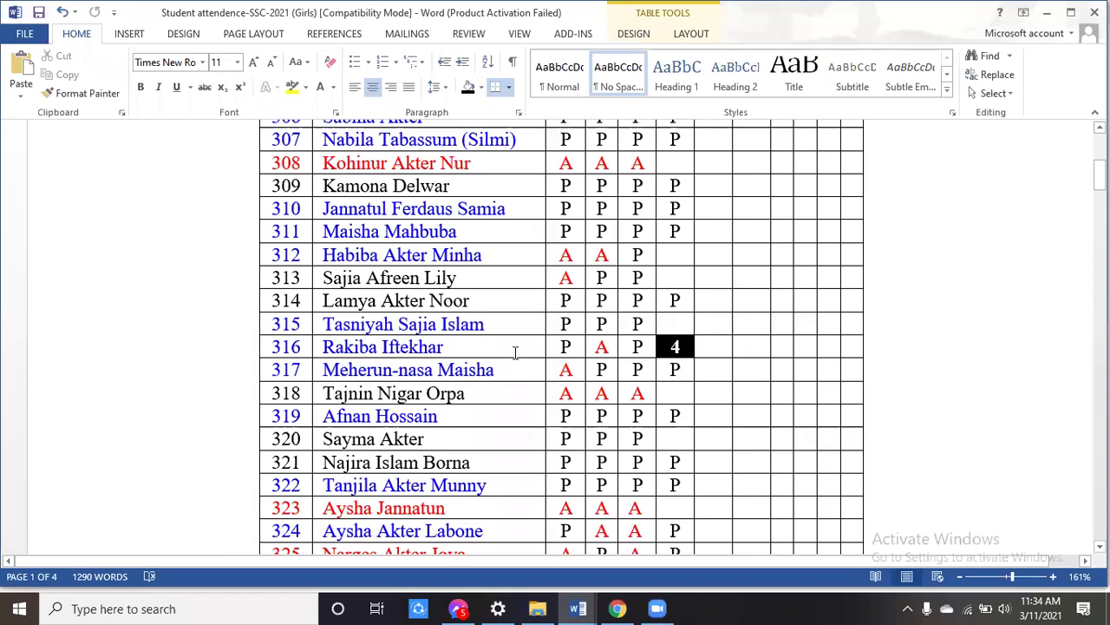
scroll(515, 352, "up", 1)
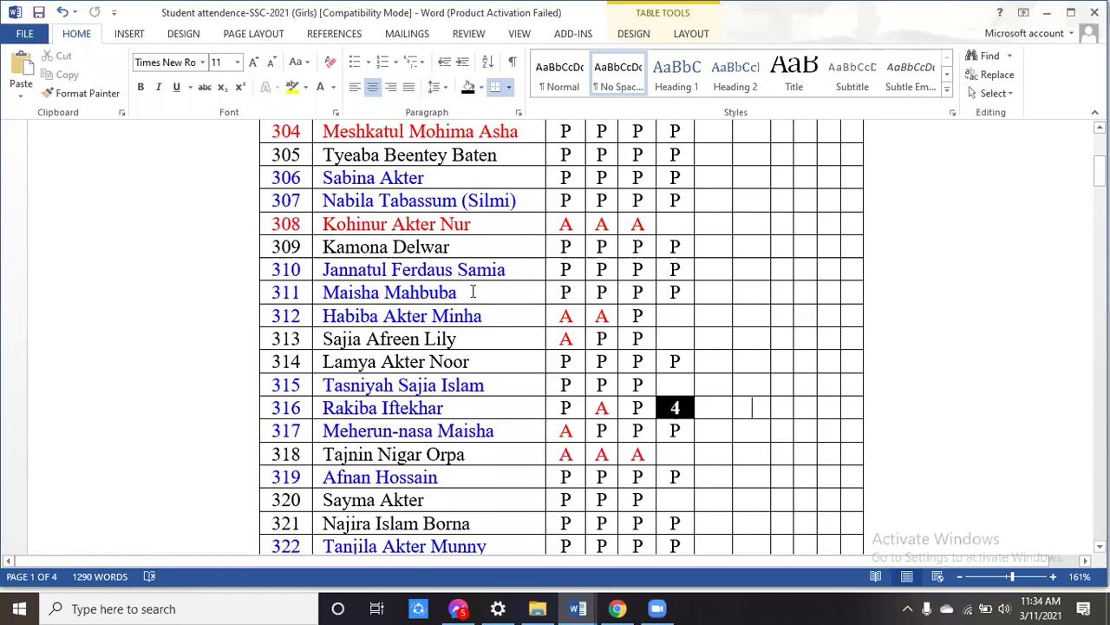
left_click(681, 293)
type("P")
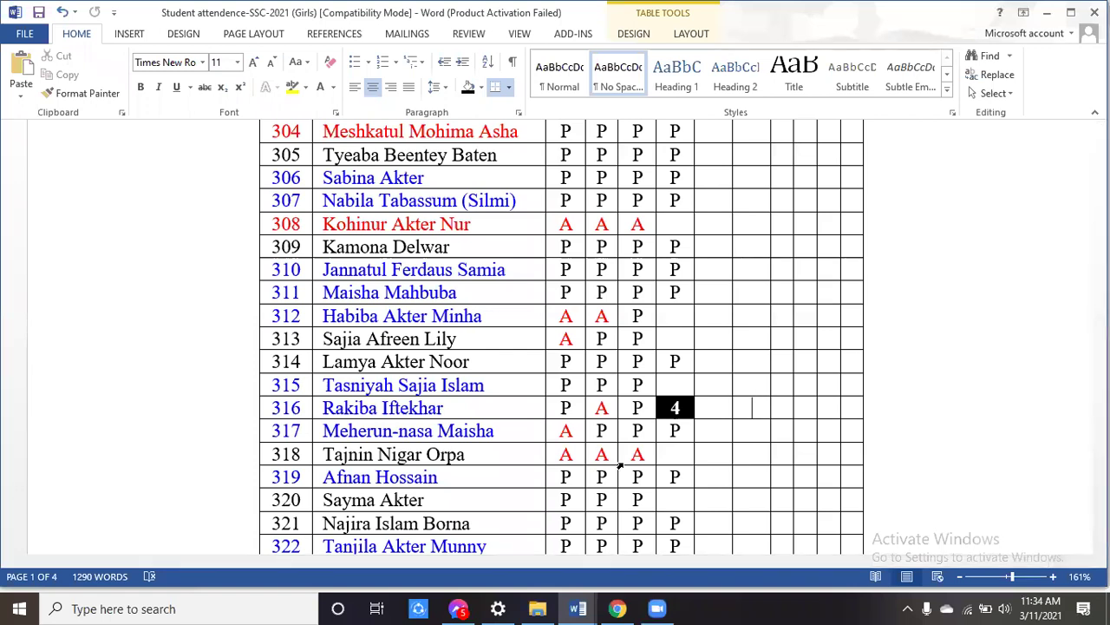
Step: Switch to the SSC-2021 (Accounting) document and go to the trial balance of Problem for study-3
mouse_move(581, 608)
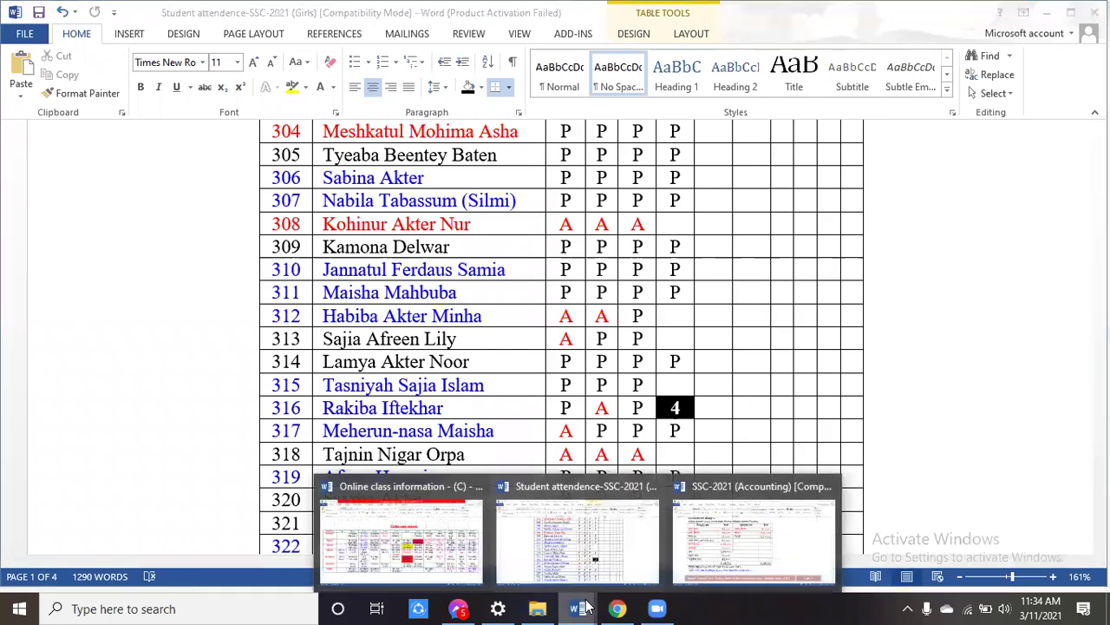
left_click(747, 536)
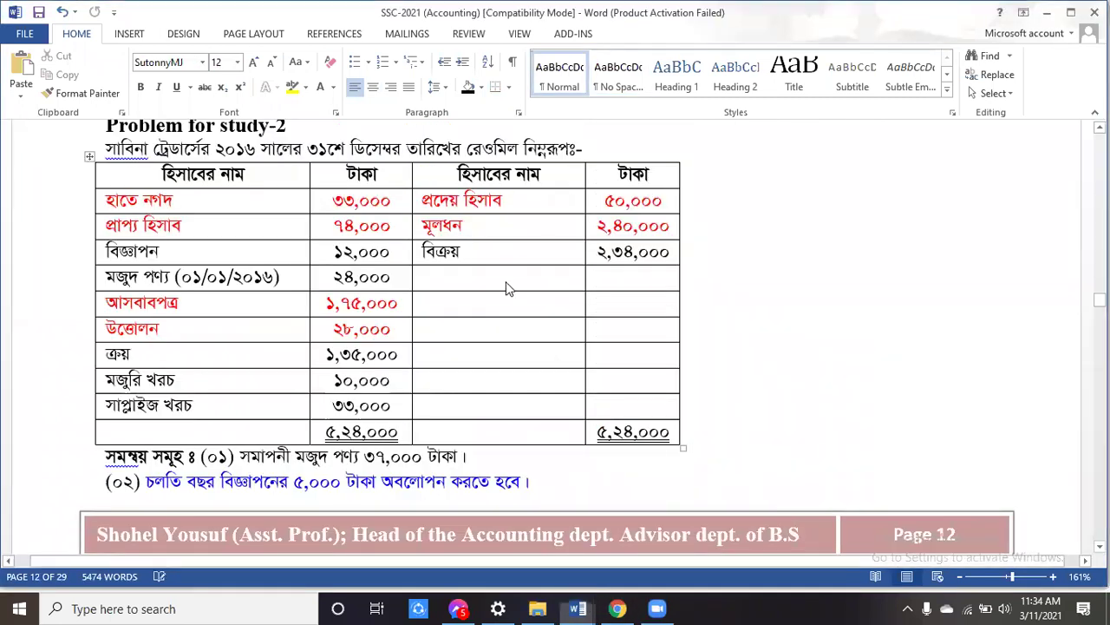
scroll(507, 286, "down", 5)
scroll(510, 301, "down", 2)
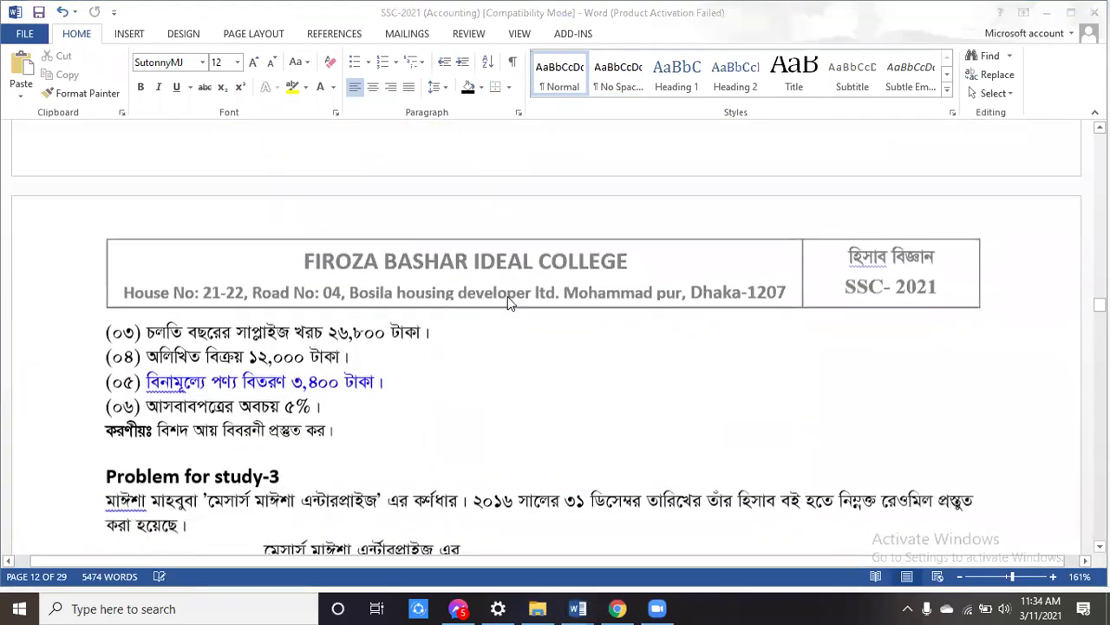
scroll(511, 307, "down", 1)
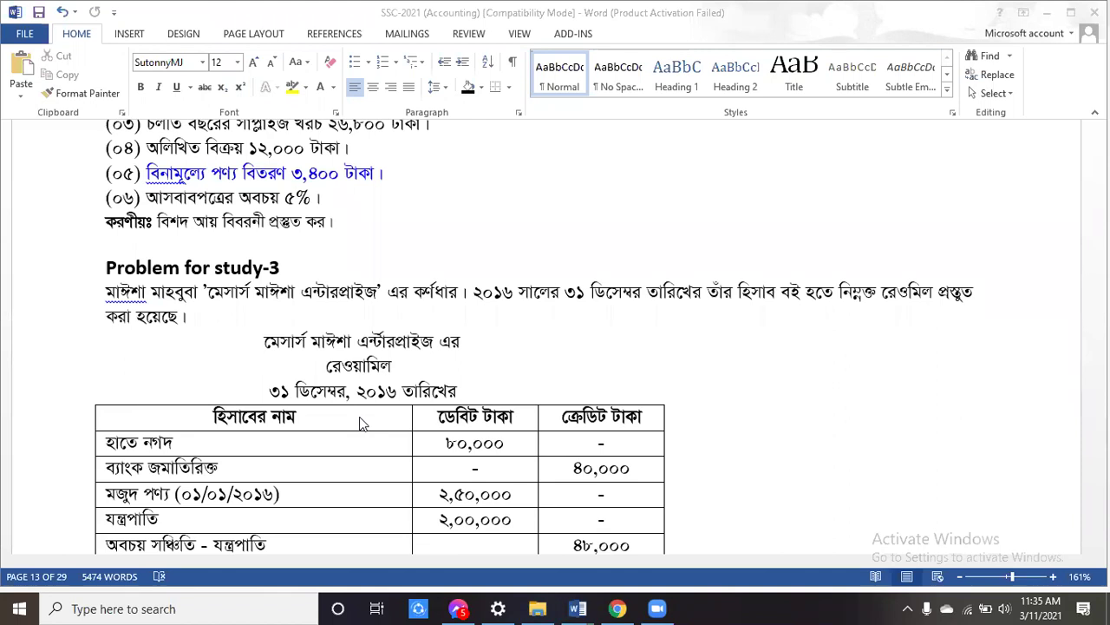
scroll(362, 424, "down", 2)
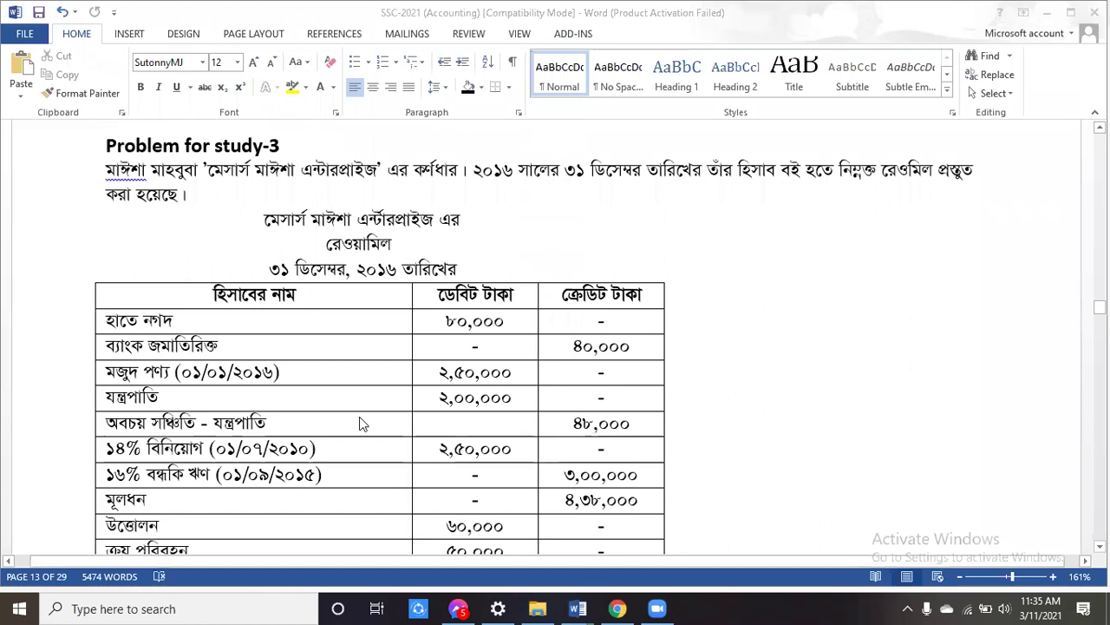
Step: Colour the হাতে নগদ account name and its debit amount red in the Problem for study-3 trial balance
left_click(342, 367)
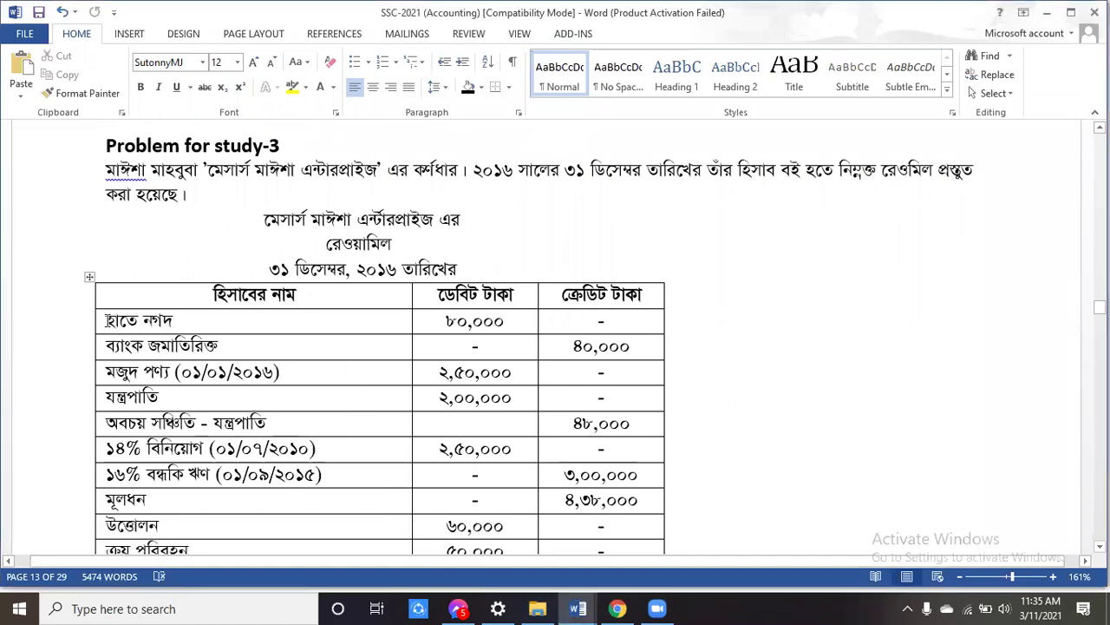
left_click_drag(108, 320, 452, 323)
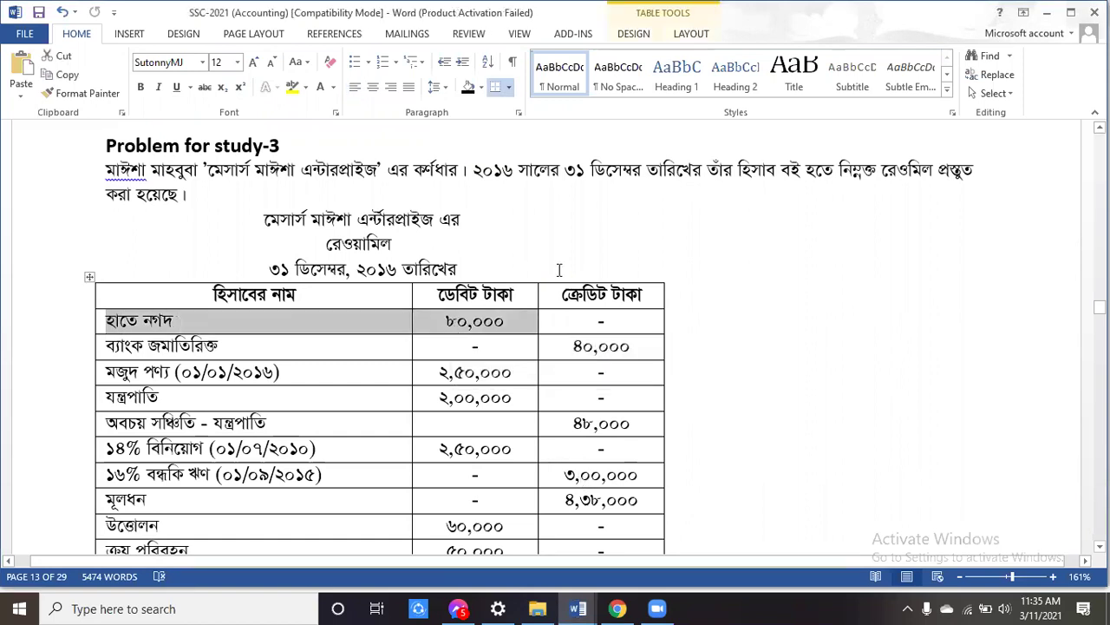
left_click(334, 88)
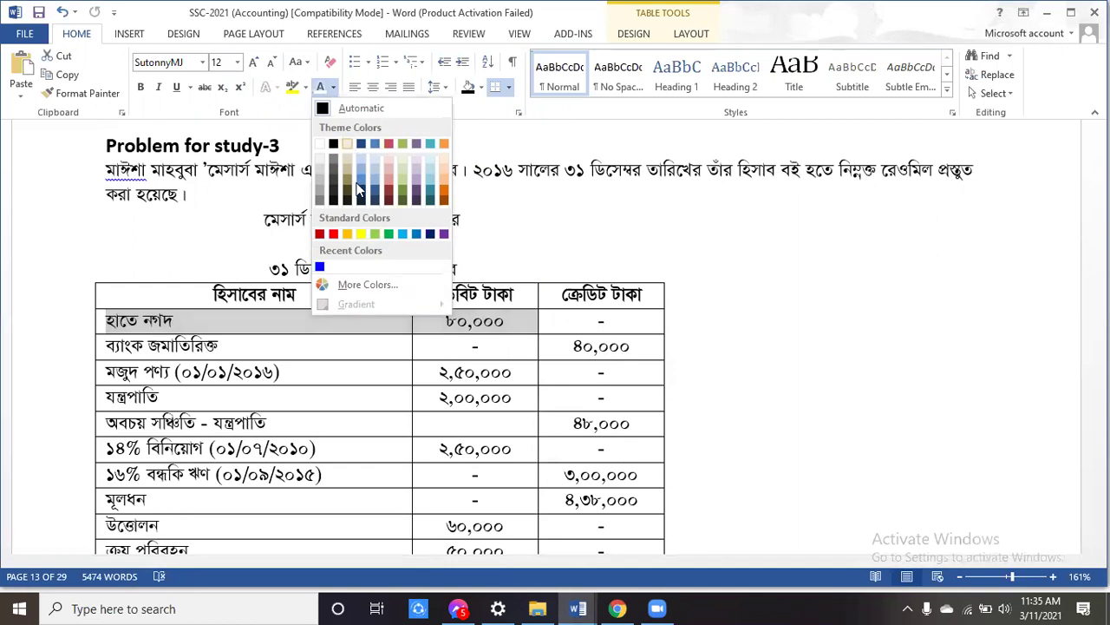
left_click(334, 234)
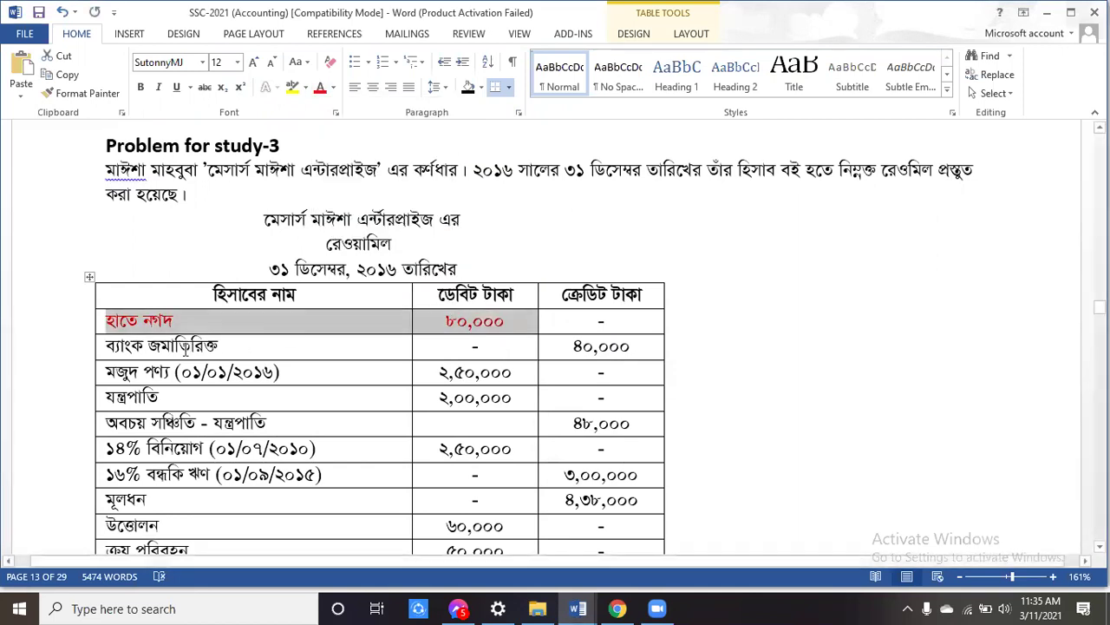
Step: Select the ব্যাংক জমাতিরিক্ত row of the Problem for study-3 trial balance, from account name to credit amount
left_click_drag(110, 345, 608, 348)
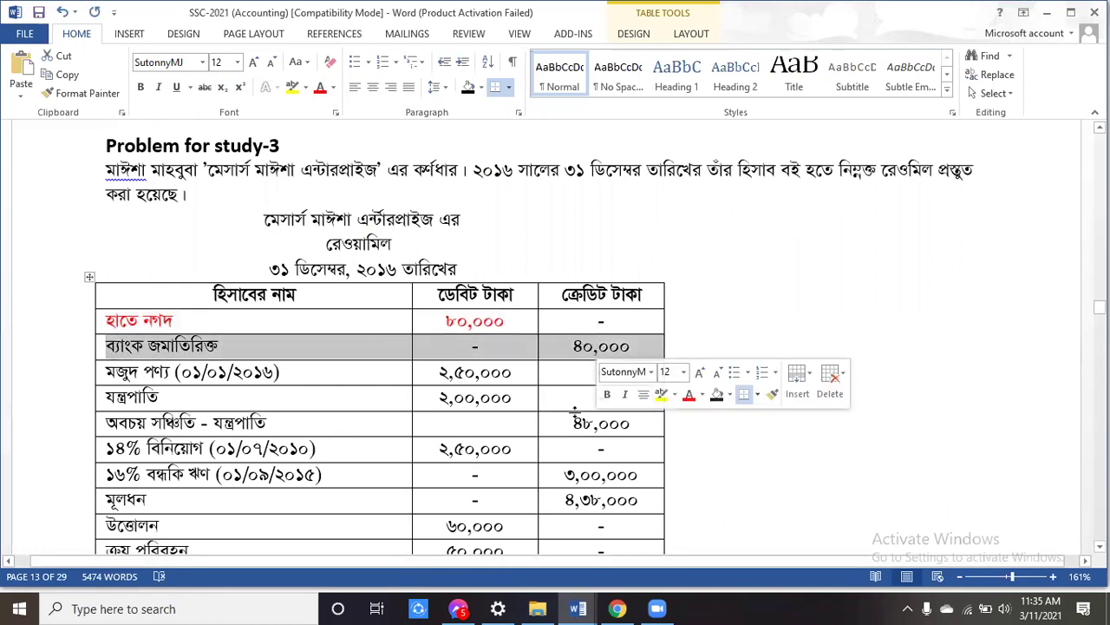